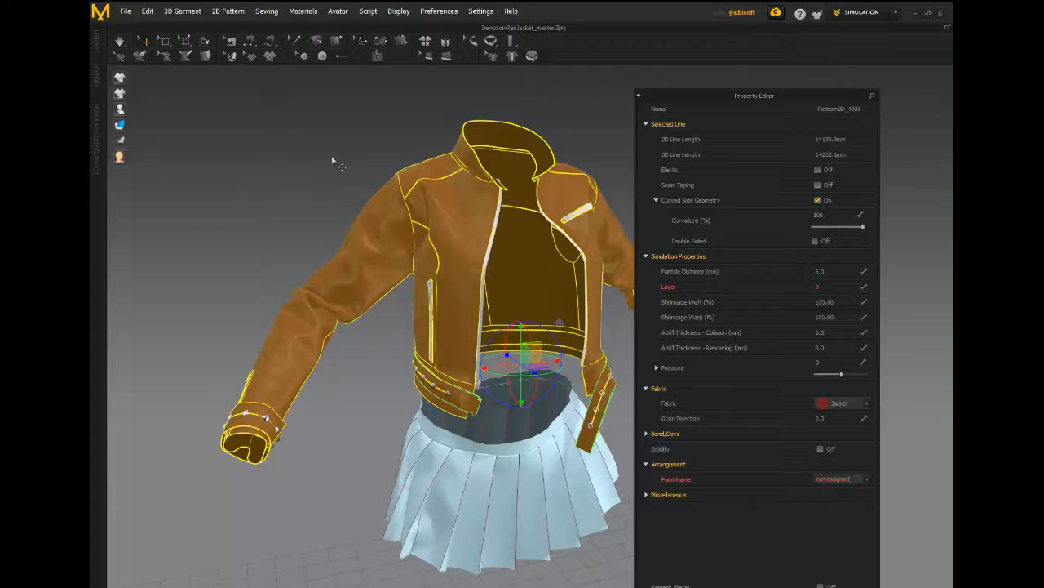
Deselect the jacket, clear the Property Editor from the workspace, and display an enlarged 2D pattern window beside the 3D garment.
click(253, 164)
mouse_move(253, 163)
right_down()
mouse_move(300, 170)
mouse_move(294, 180)
mouse_move(172, 158)
mouse_move(249, 159)
right_up()
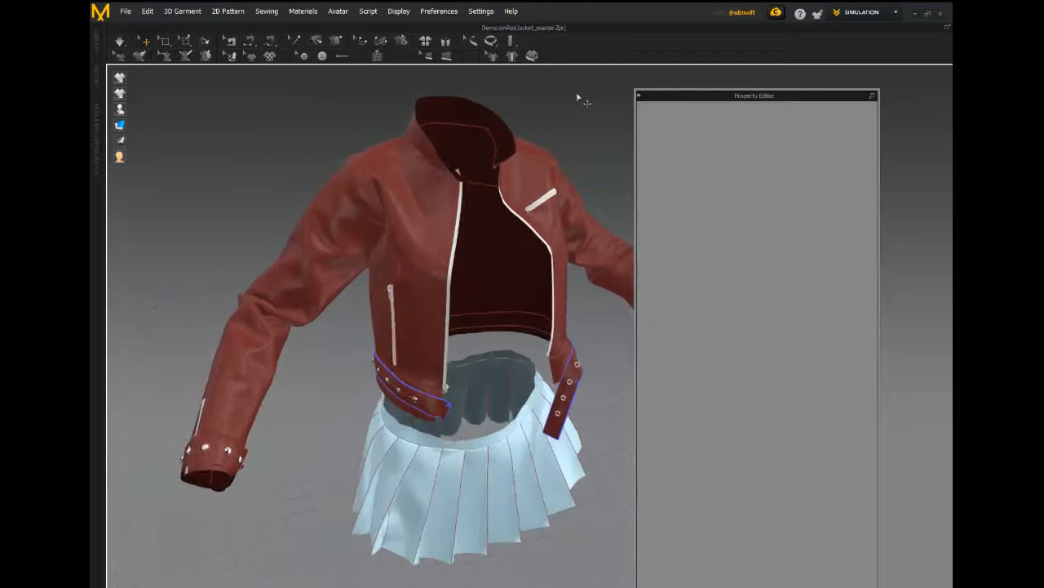
drag(657, 97, 979, 100)
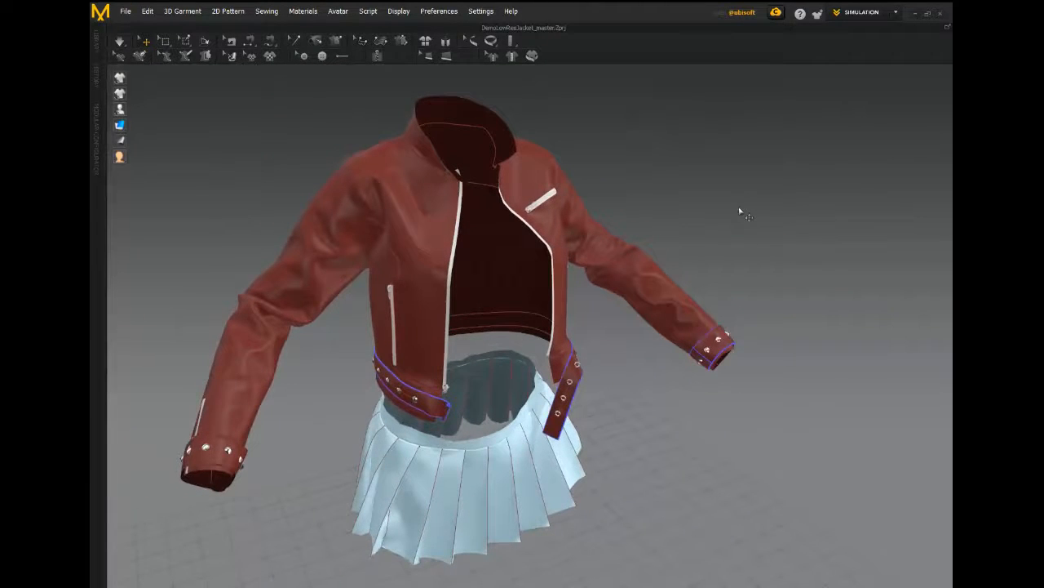
key(shift+F12)
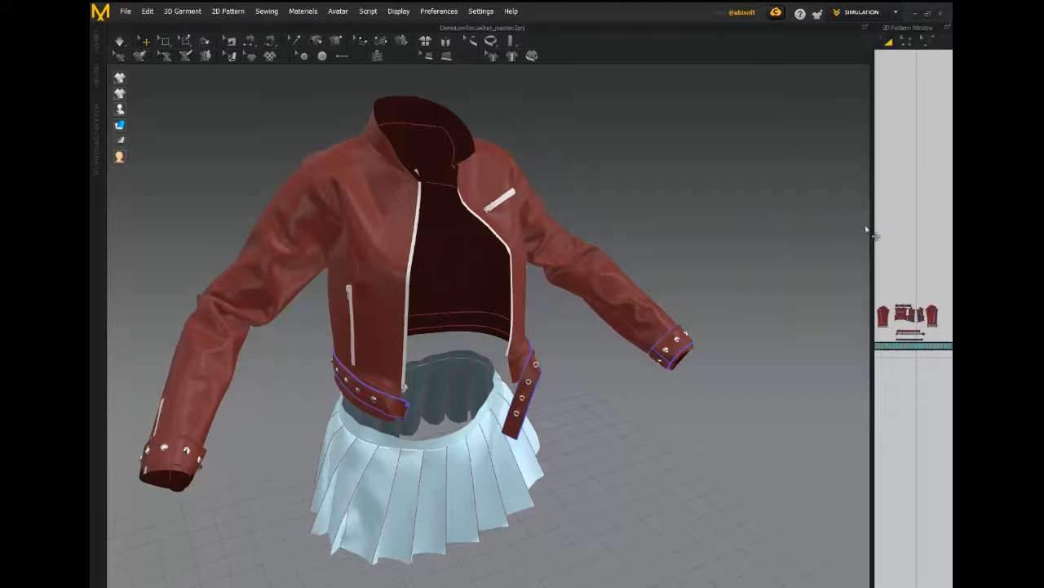
drag(872, 230, 629, 246)
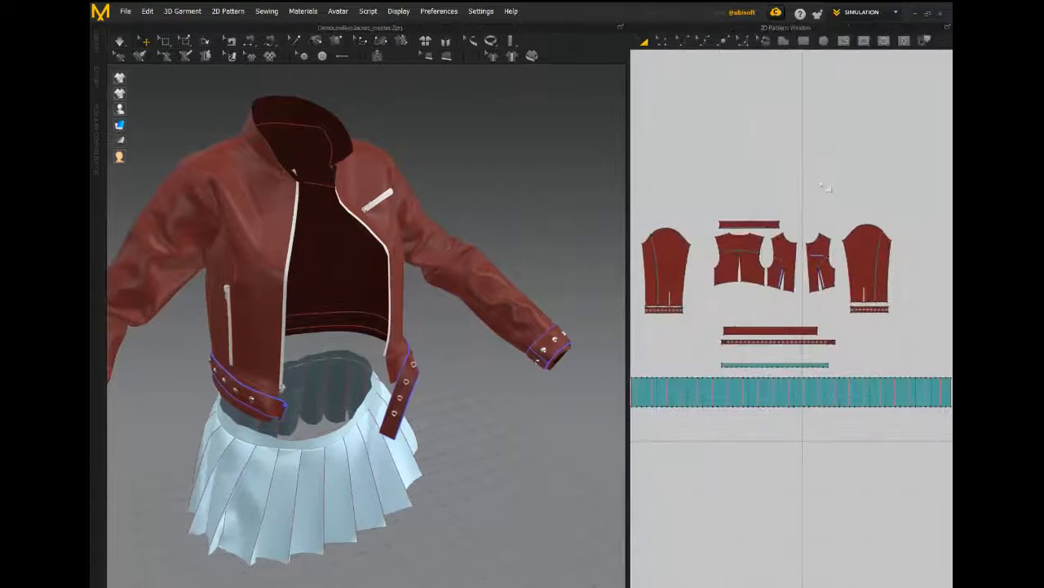
Set the particle distance of all the jacket patterns, excluding the skirt, to 20 mm.
drag(909, 165, 630, 352)
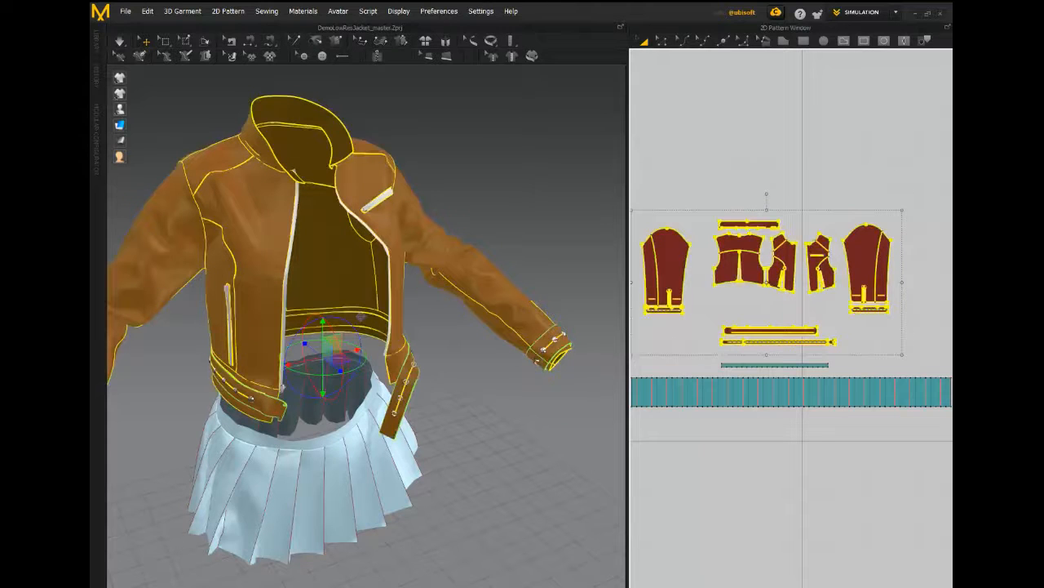
drag(522, 584, 556, 107)
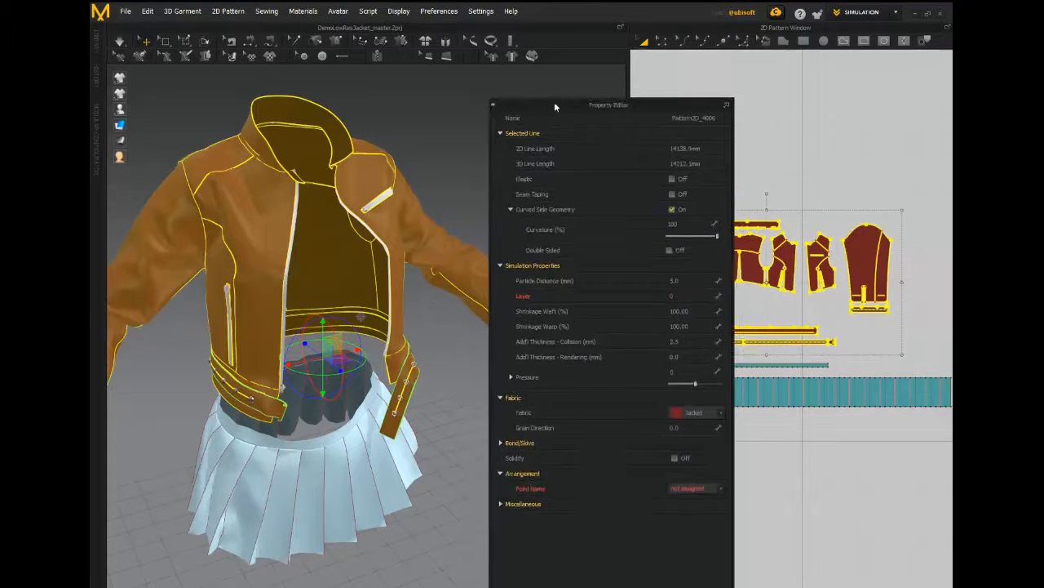
click(677, 280)
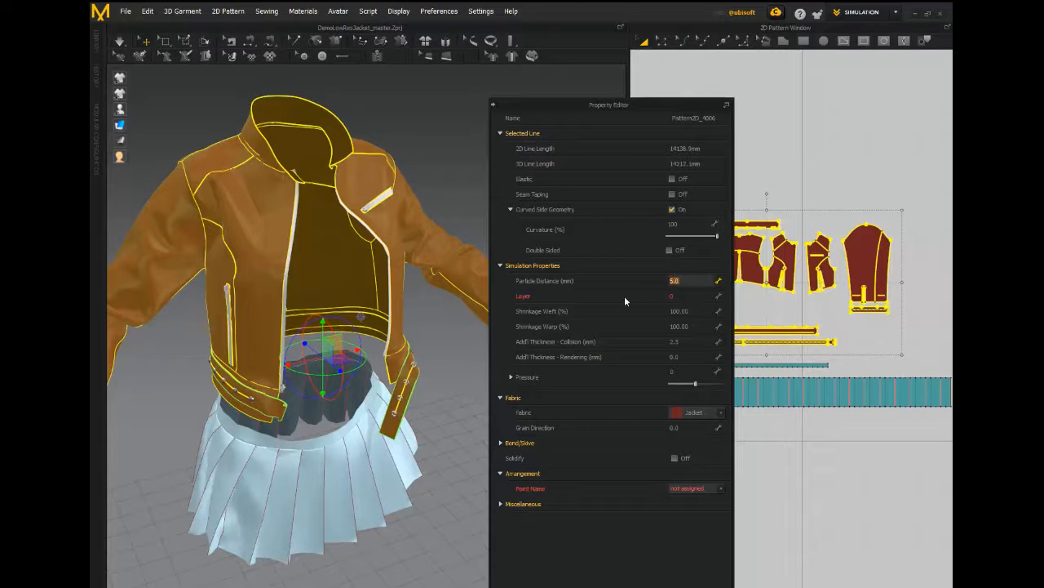
text(20)
key(Return)
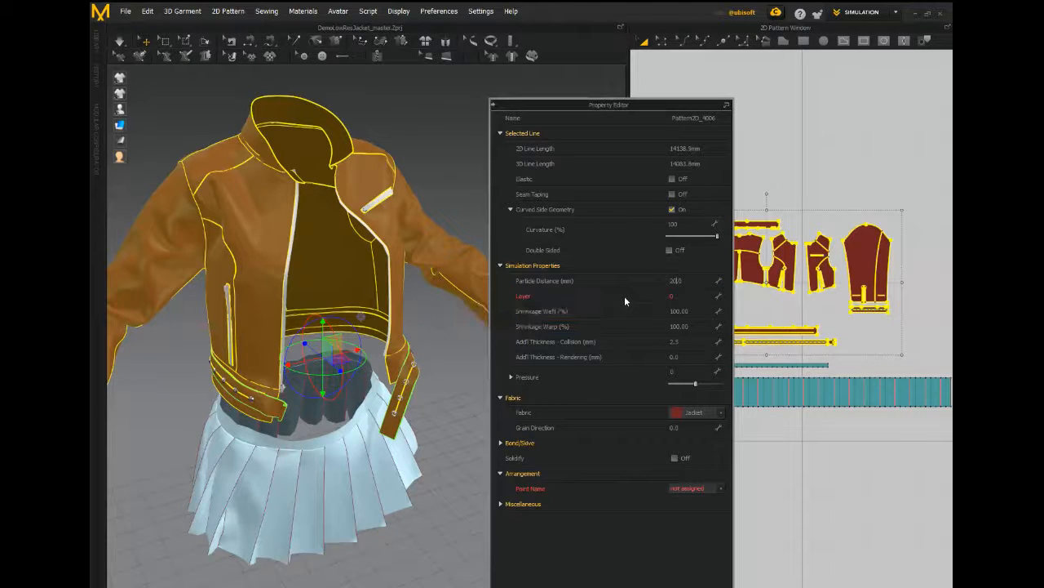
right_drag(360, 109, 288, 103)
drag(597, 106, 723, 82)
mouse_move(205, 145)
right_down()
mouse_move(187, 131)
mouse_move(429, 138)
mouse_move(345, 149)
mouse_move(198, 145)
right_up()
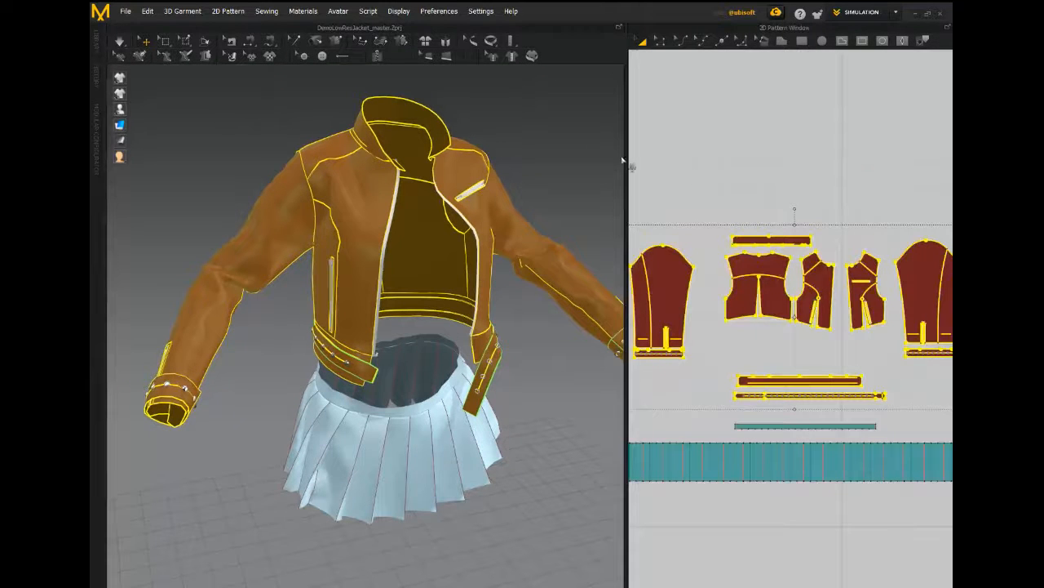
Delete the chest zipper and the lower pocket zippers from the two jacket front patterns.
drag(623, 159, 546, 157)
scroll(608, 144, down, 1)
click(607, 144)
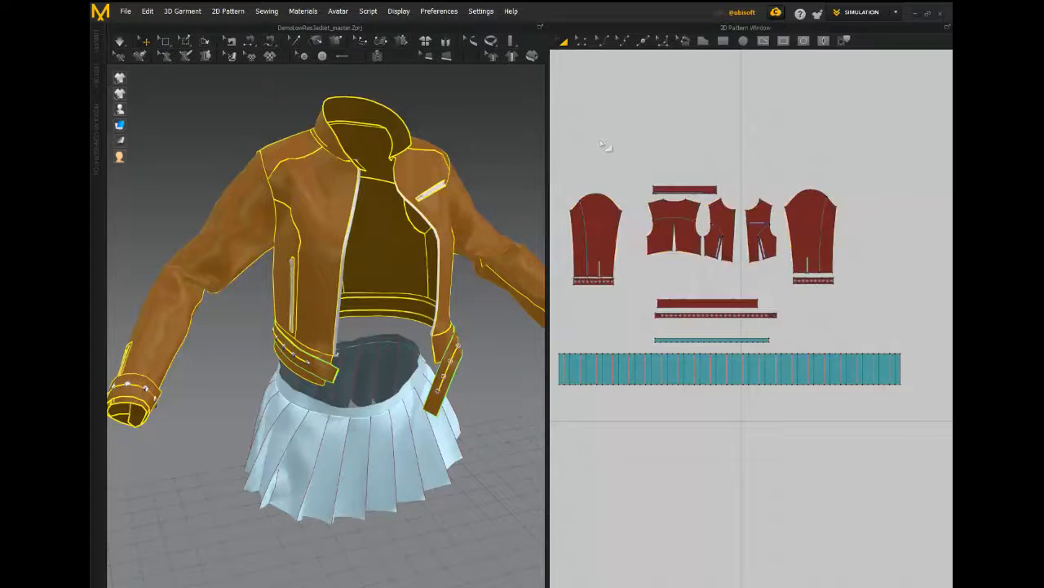
scroll(605, 147, down, 1)
scroll(604, 154, up, 3)
middle_drag(664, 143, 594, 33)
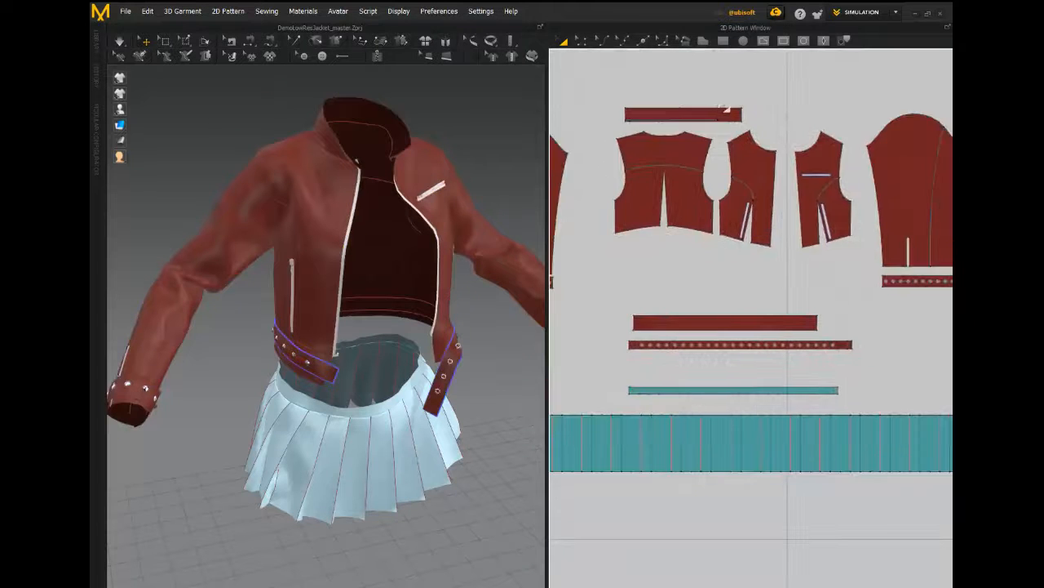
scroll(721, 108, up, 3)
middle_drag(816, 109, 614, 75)
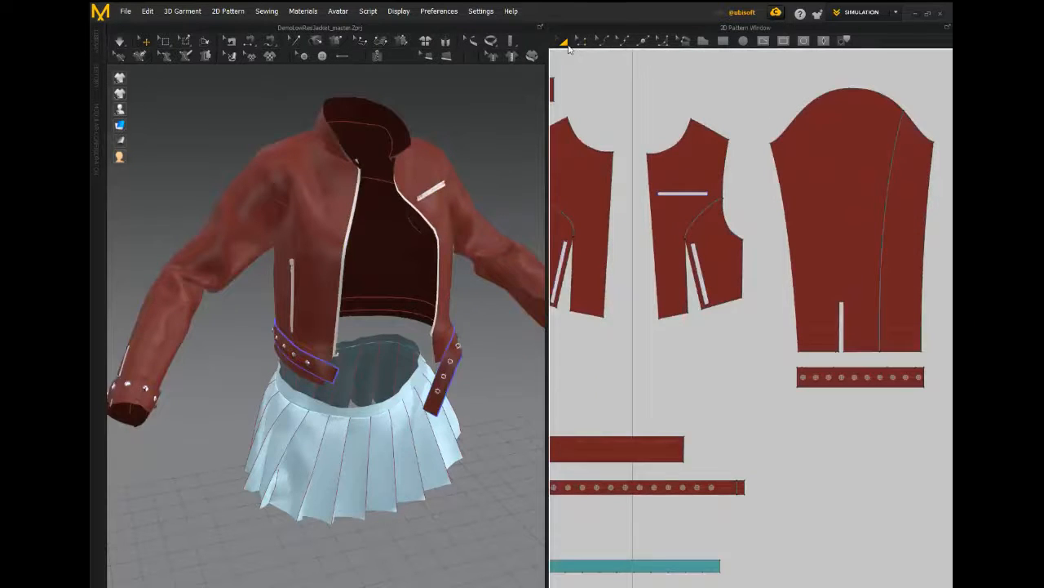
click(682, 194)
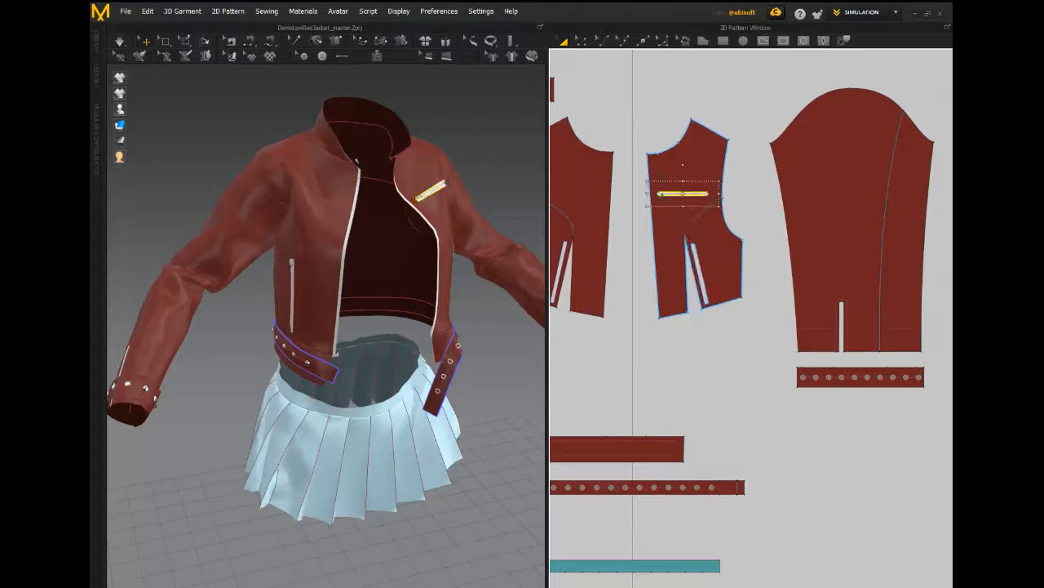
key(Delete)
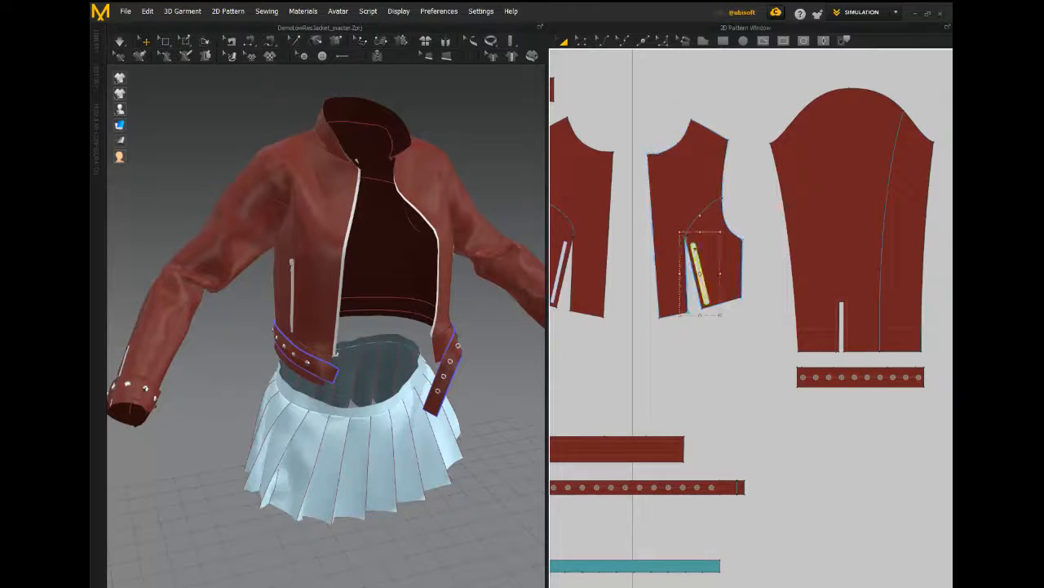
click(559, 269)
key(Delete)
Delete the narrow zipper slit and its outline at the hem of the first sleeve pattern.
middle_drag(658, 93, 922, 93)
middle_drag(658, 347, 755, 322)
middle_drag(617, 342, 798, 337)
scroll(702, 293, up, 3)
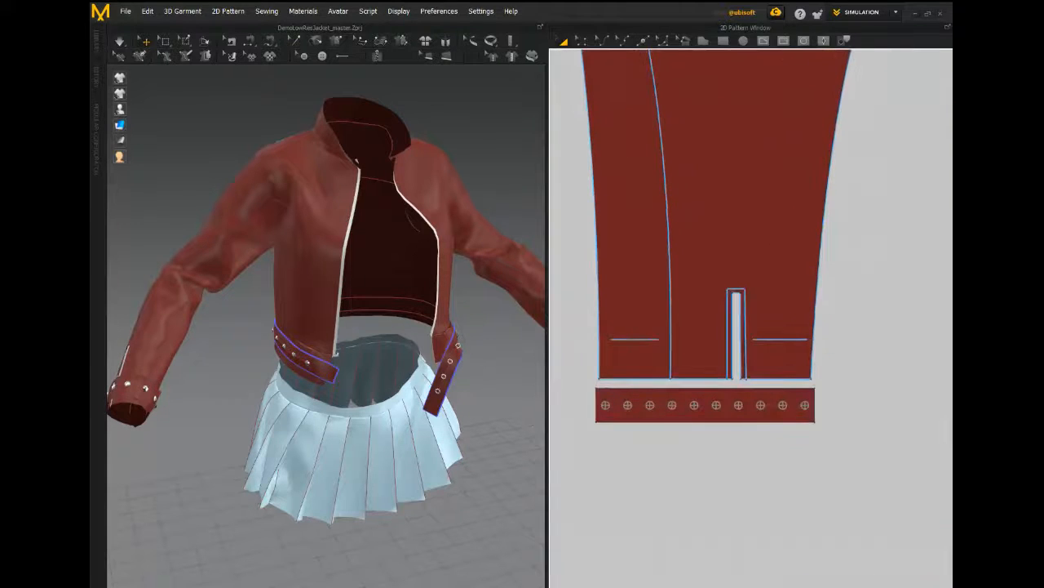
click(581, 41)
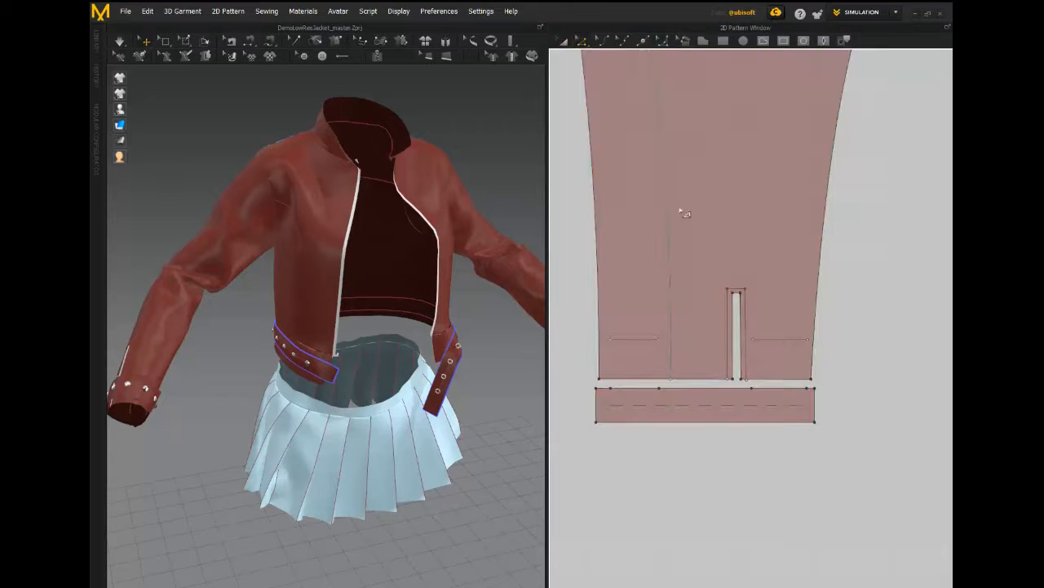
click(752, 387)
key(Delete)
Remove the matching zipper slit and its outline from the hem of the opposite sleeve pattern.
mouse_move(840, 225)
middle_down()
mouse_move(679, 216)
mouse_move(490, 277)
middle_up()
middle_drag(729, 278, 435, 278)
middle_drag(578, 278, 458, 268)
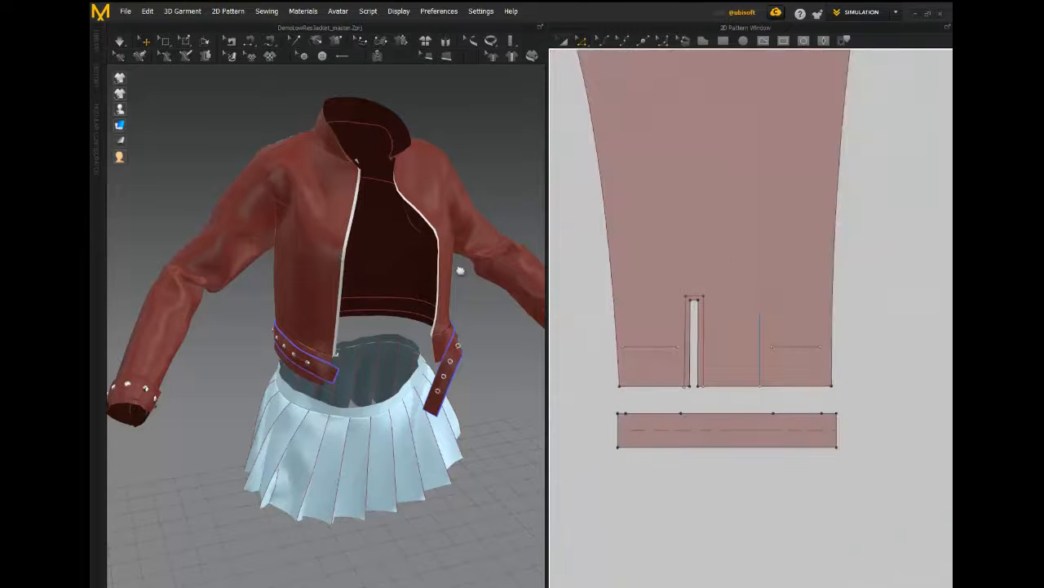
click(687, 399)
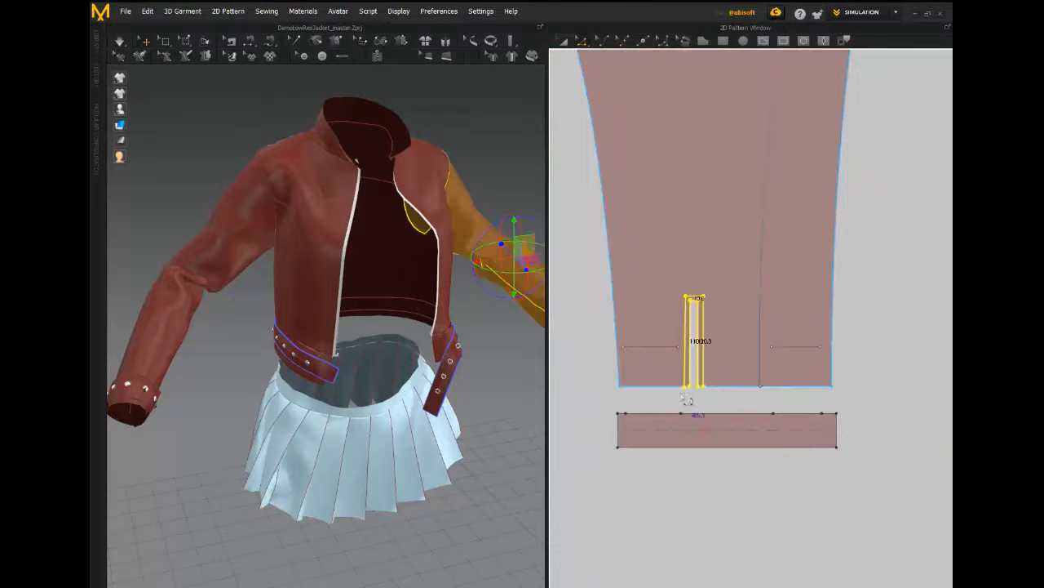
key(Delete)
Quadrangulate the jacket's collar, body, waistband and both sleeve patterns, leaving out the studded cuffs and belt, and simulate the garment.
mouse_move(181, 179)
right_down()
mouse_move(219, 167)
mouse_move(193, 163)
right_up()
scroll(645, 214, down, 3)
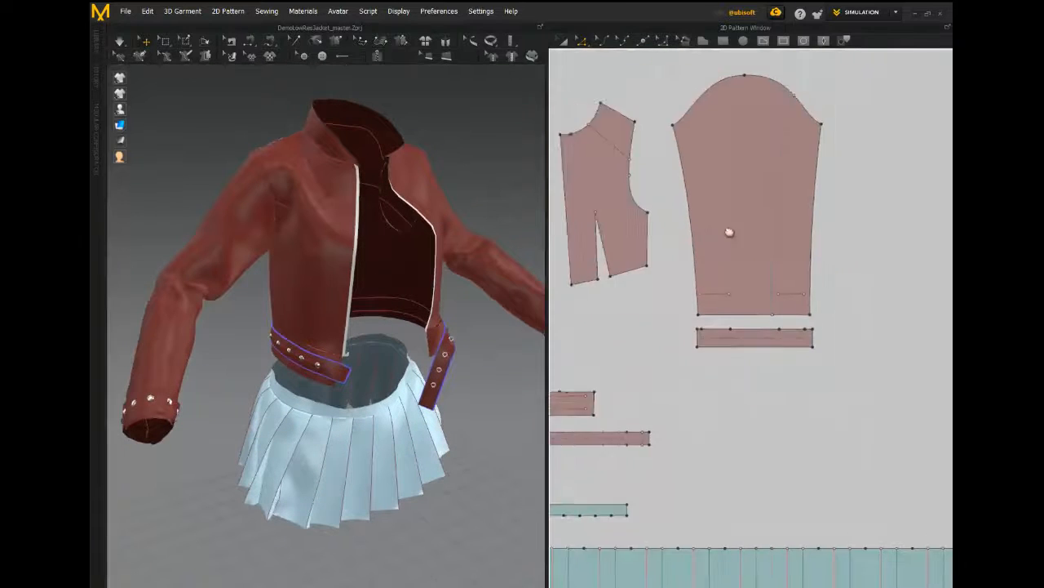
scroll(729, 231, down, 5)
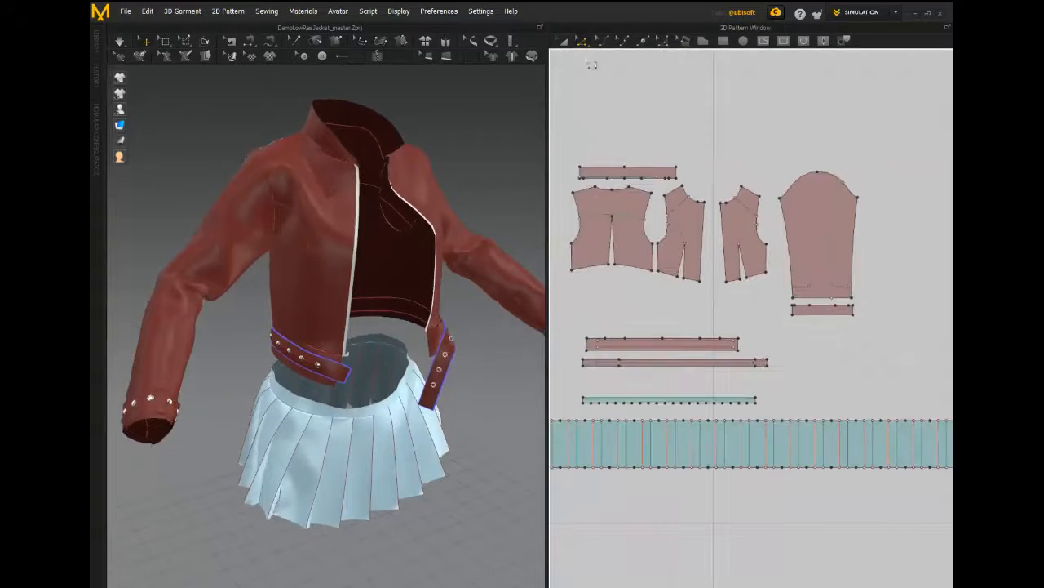
click(570, 45)
drag(571, 136, 873, 307)
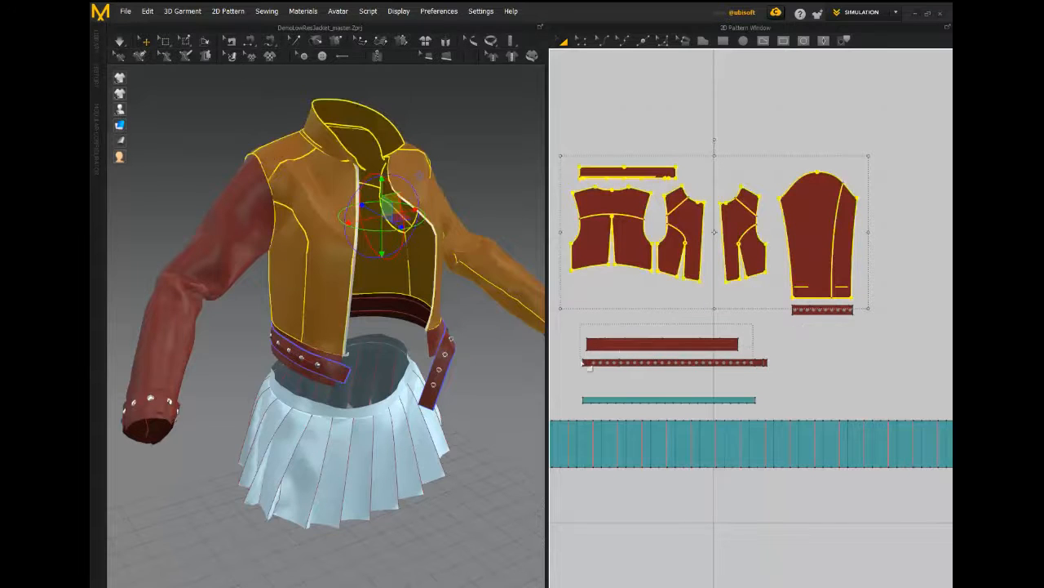
shift+drag(578, 356, 578, 356)
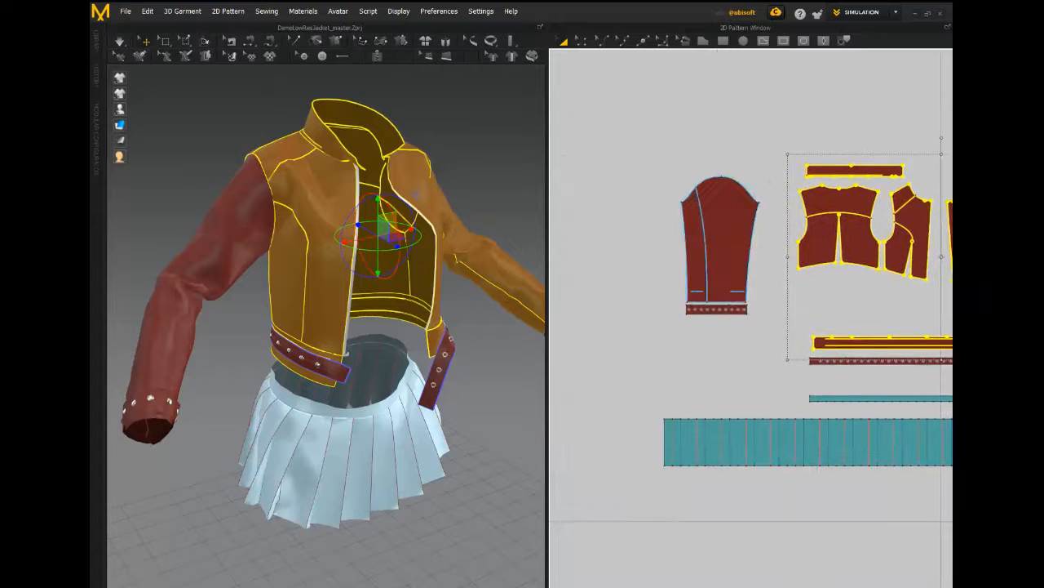
shift+click(225, 220)
right_drag(173, 158, 144, 148)
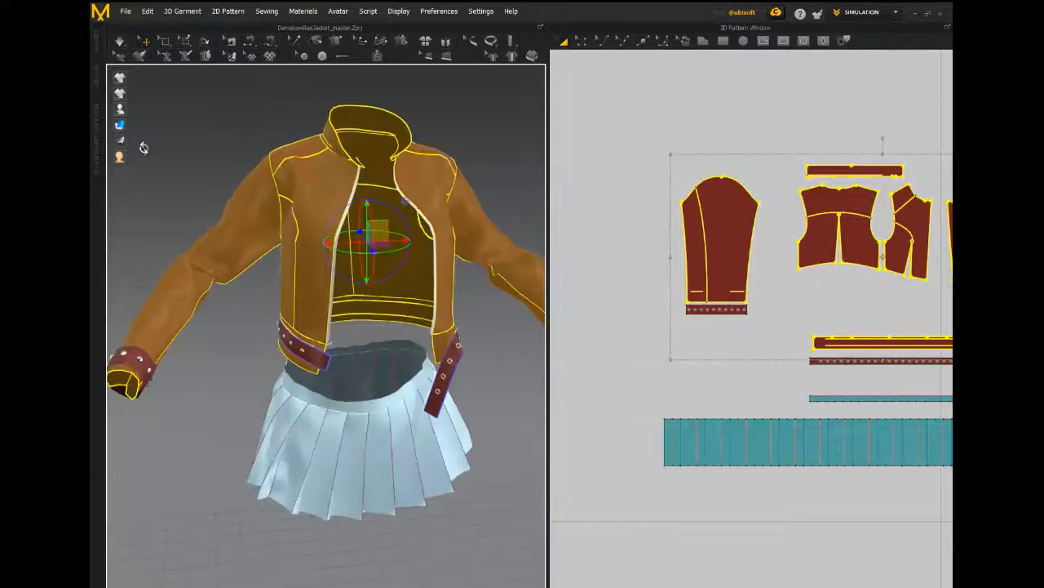
scroll(235, 155, down, 3)
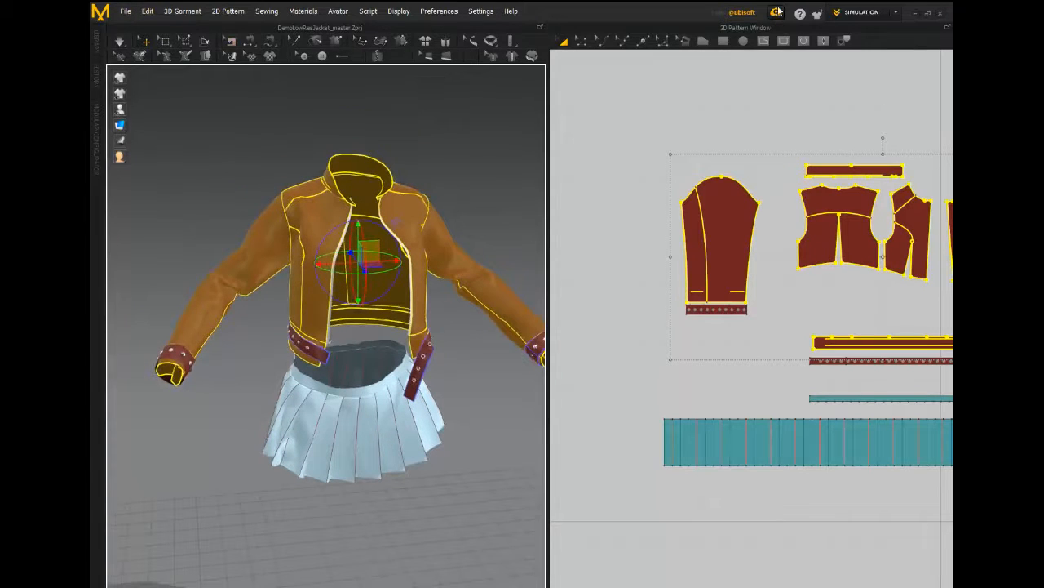
click(126, 11)
mouse_move(147, 10)
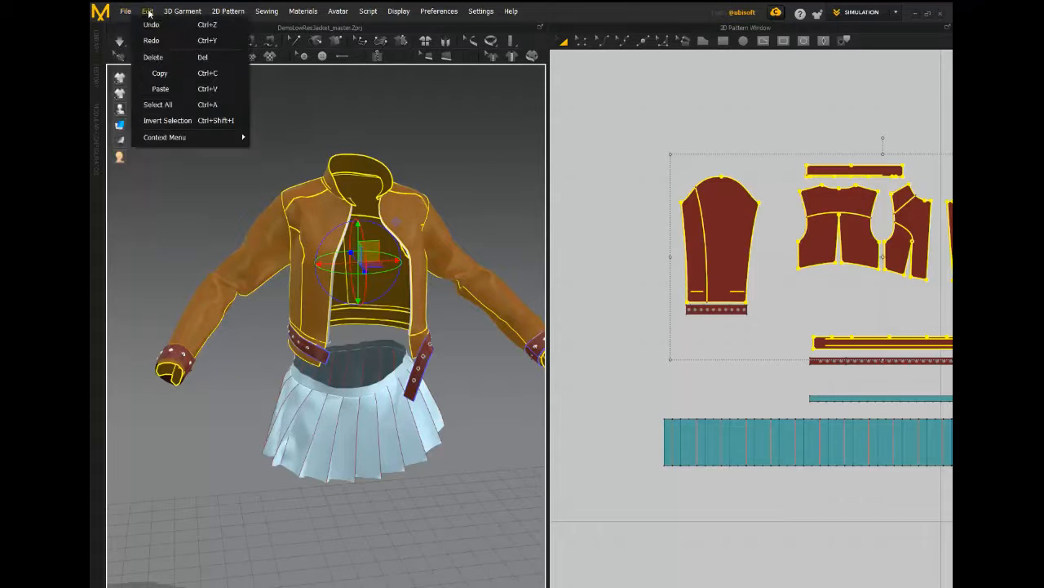
mouse_move(155, 136)
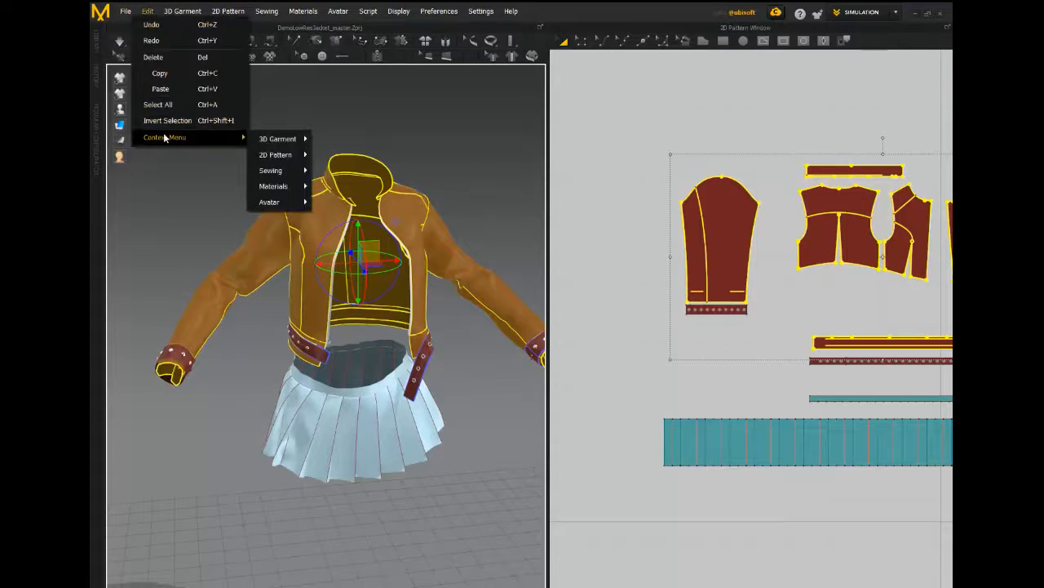
mouse_move(282, 139)
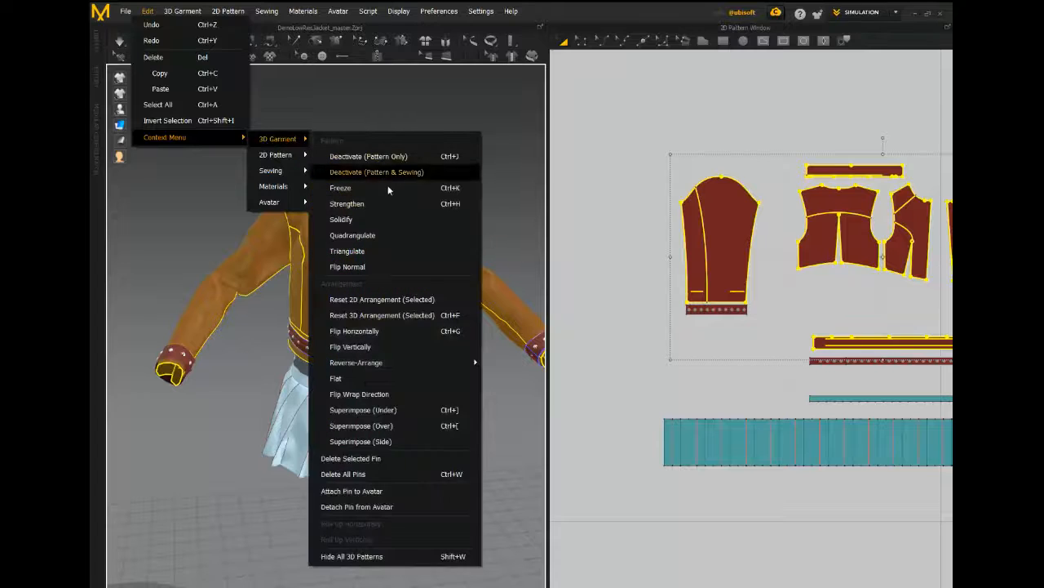
click(392, 235)
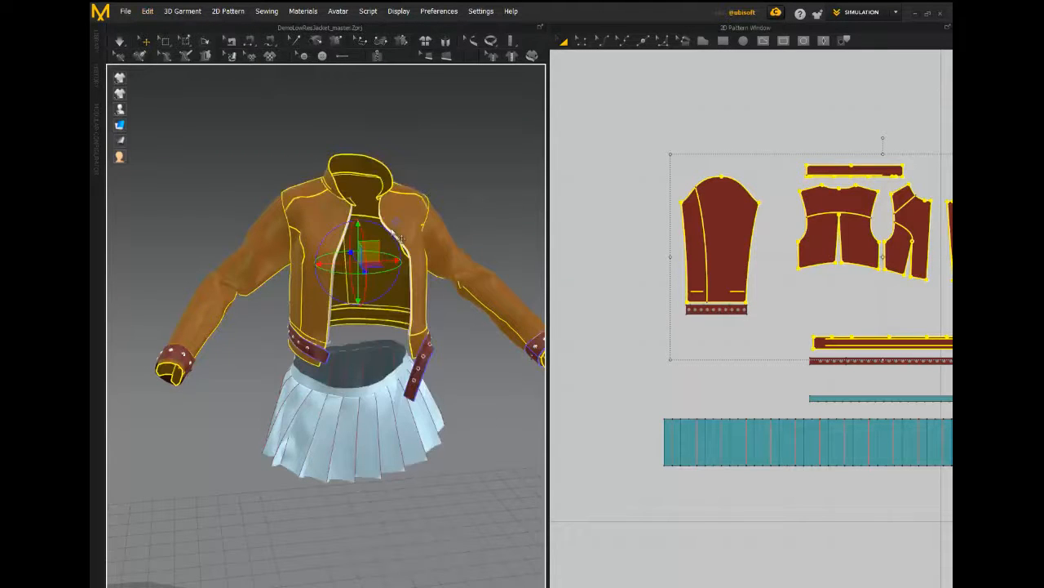
key(space)
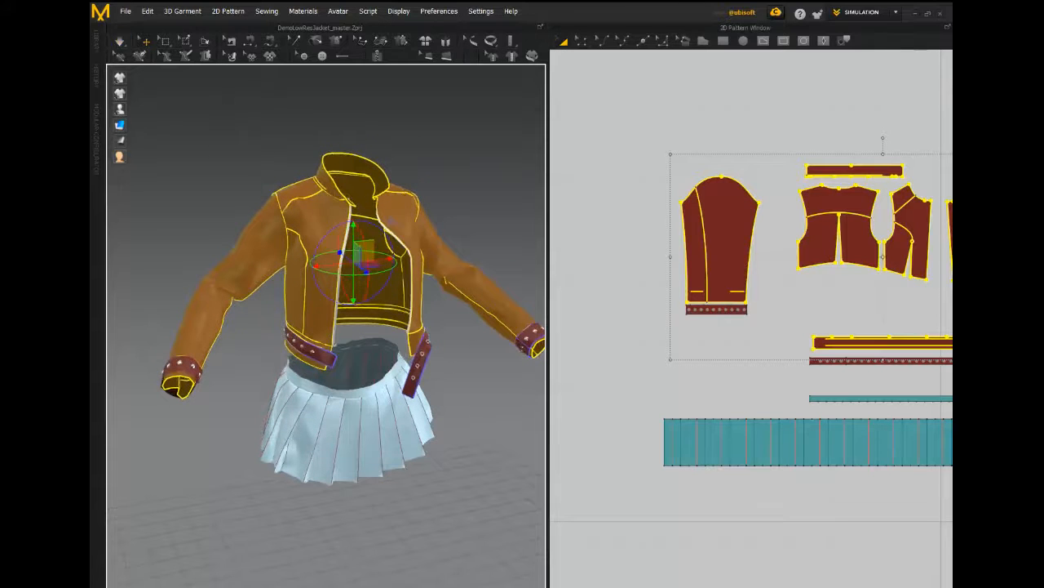
Export the selected jacket patterns as an OBJ named DemoJacket_lowSource, as a single welded, thin object with unified UV coordinates in cm scale.
click(124, 11)
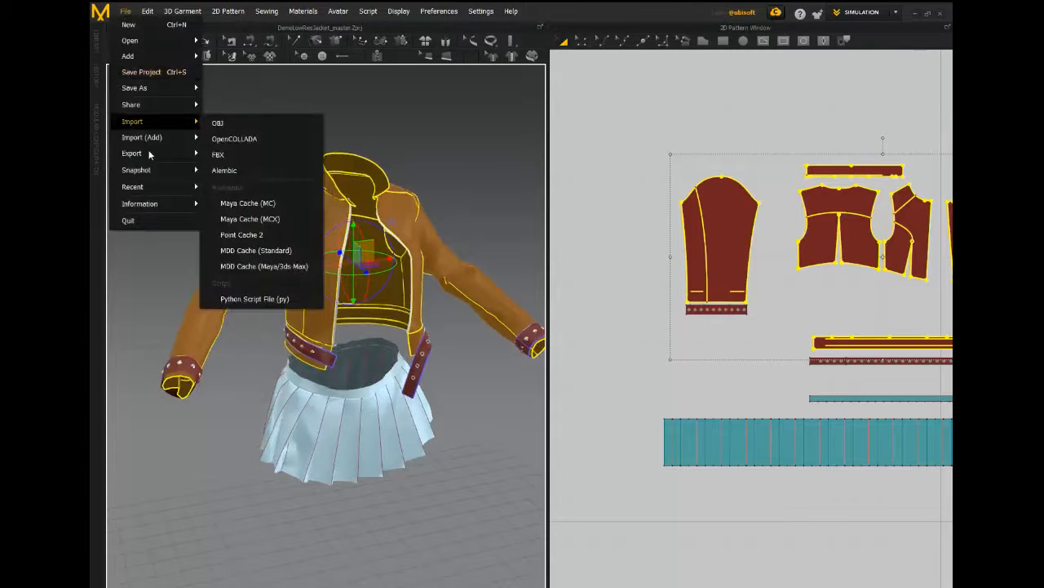
mouse_move(140, 158)
click(249, 170)
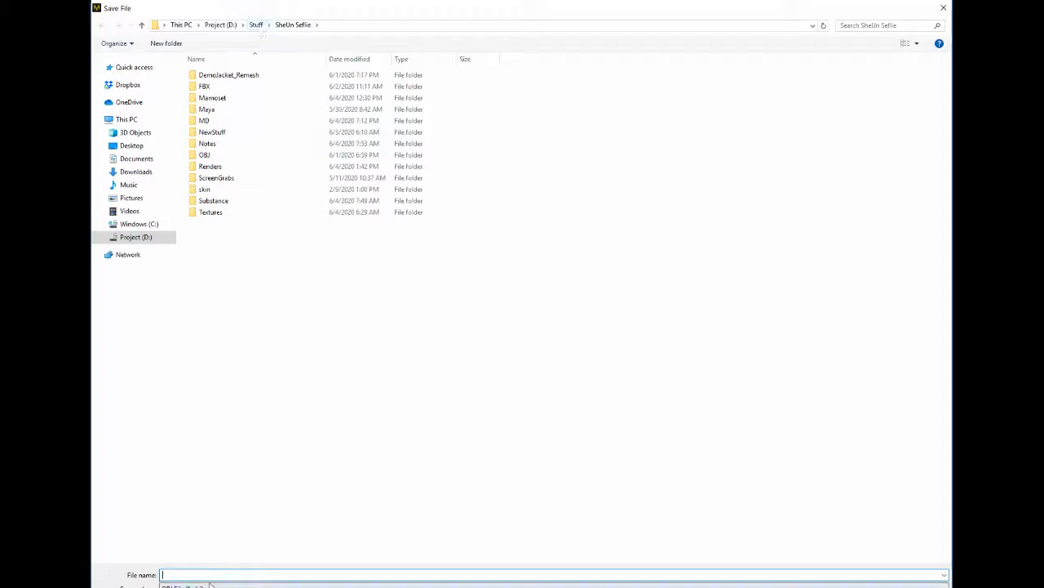
text(DemoJa)
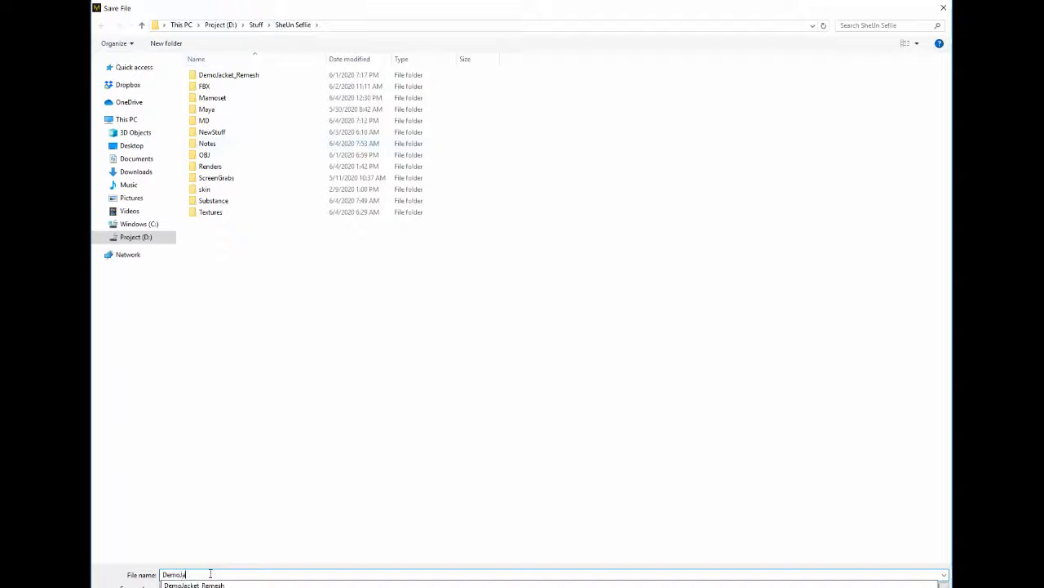
text(cket_lowSource)
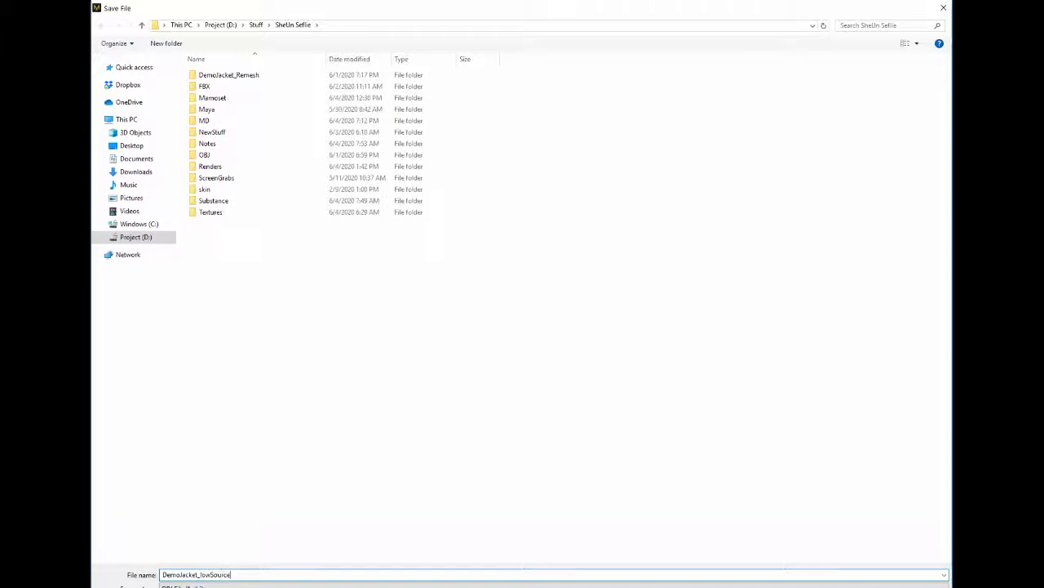
key(Return)
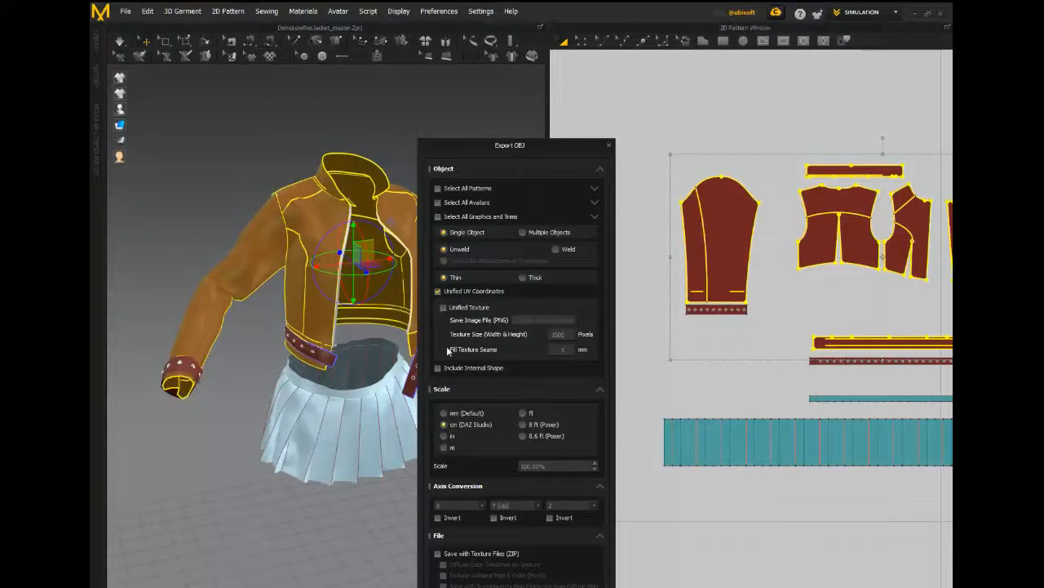
drag(484, 146, 571, 74)
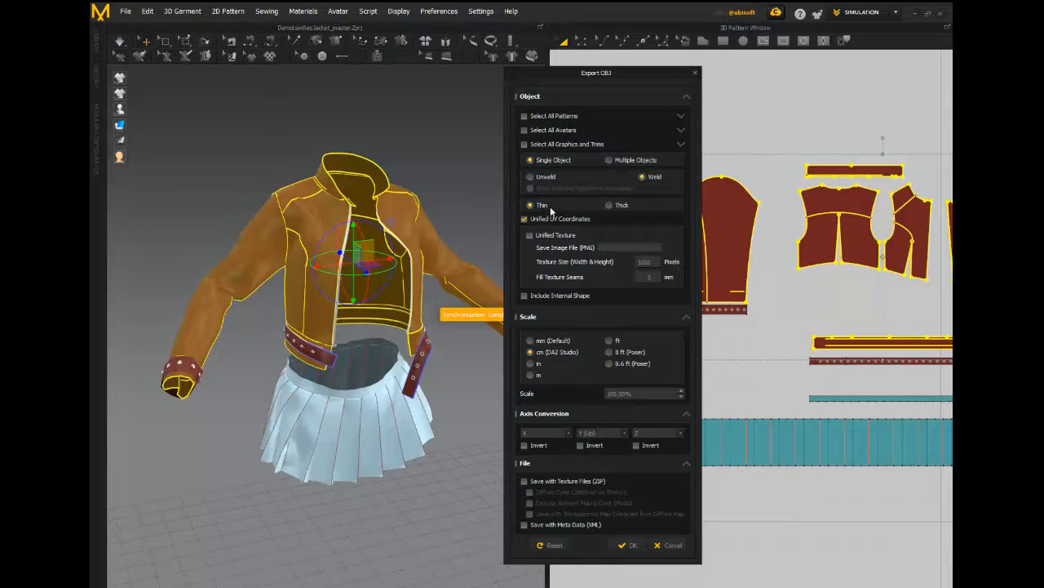
click(634, 545)
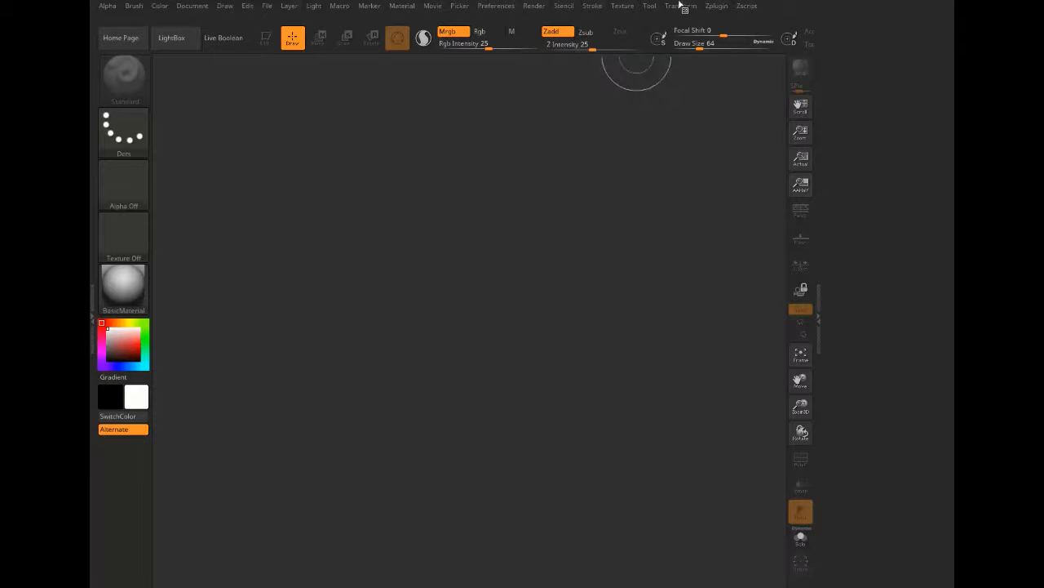
Switch to ZBrush and import the DemoJacket_lowSource.obj mesh as a tool.
click(652, 7)
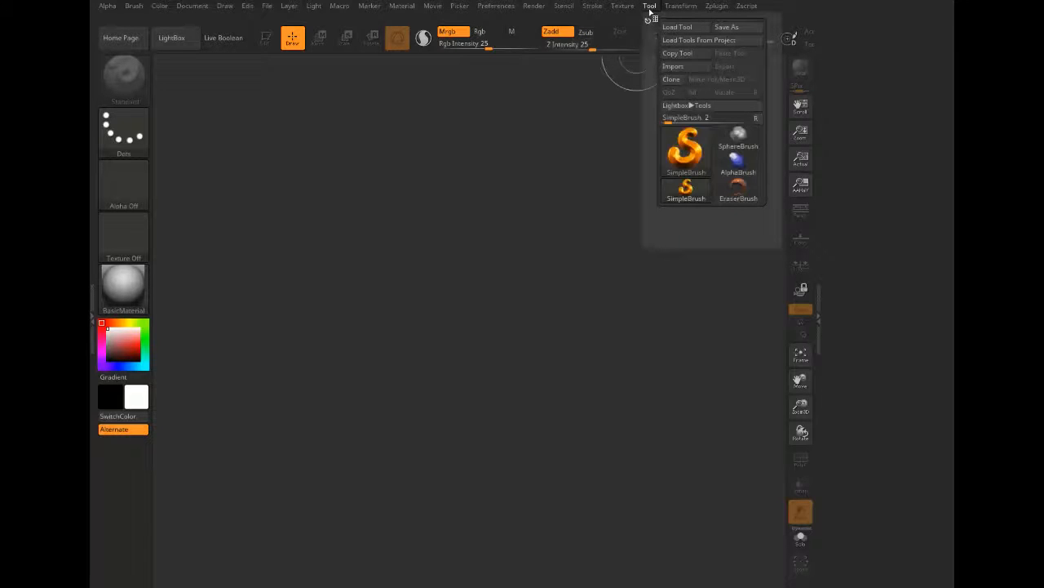
click(674, 66)
click(457, 222)
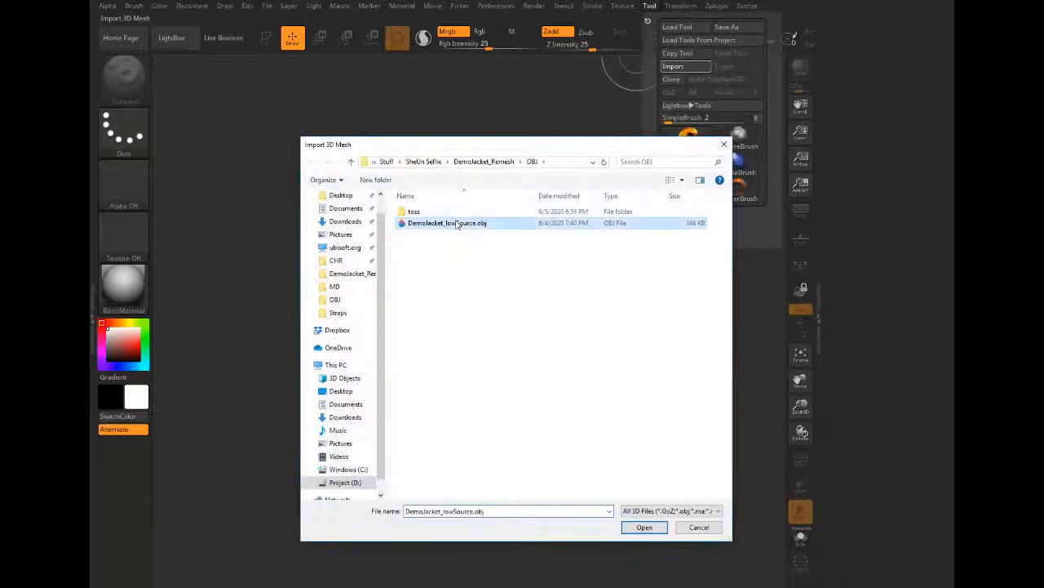
click(643, 527)
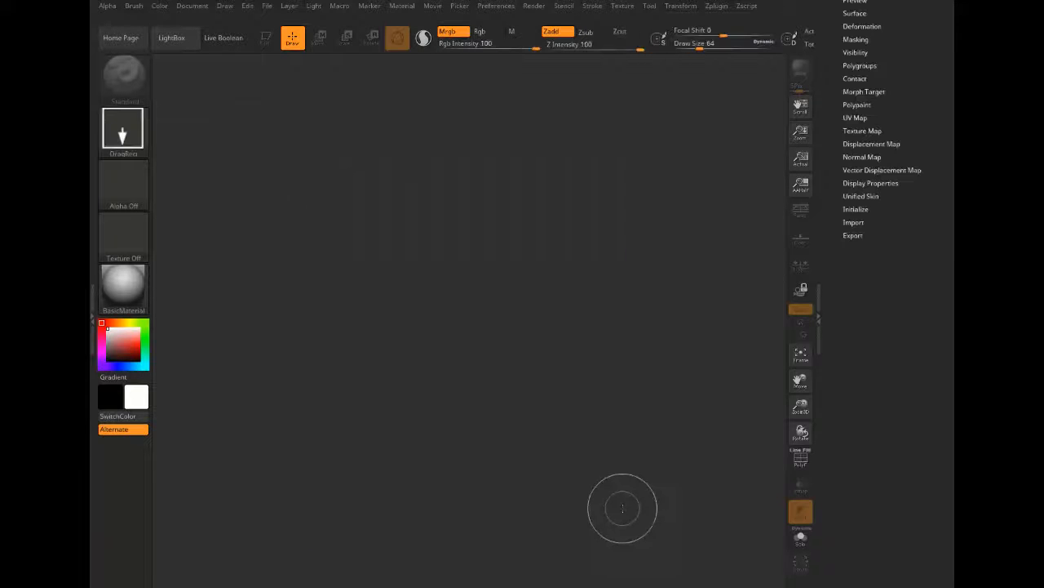
Place the imported jacket on the canvas in edit mode and display its polygon wireframe.
drag(468, 250, 462, 564)
click(266, 38)
drag(275, 133, 394, 439)
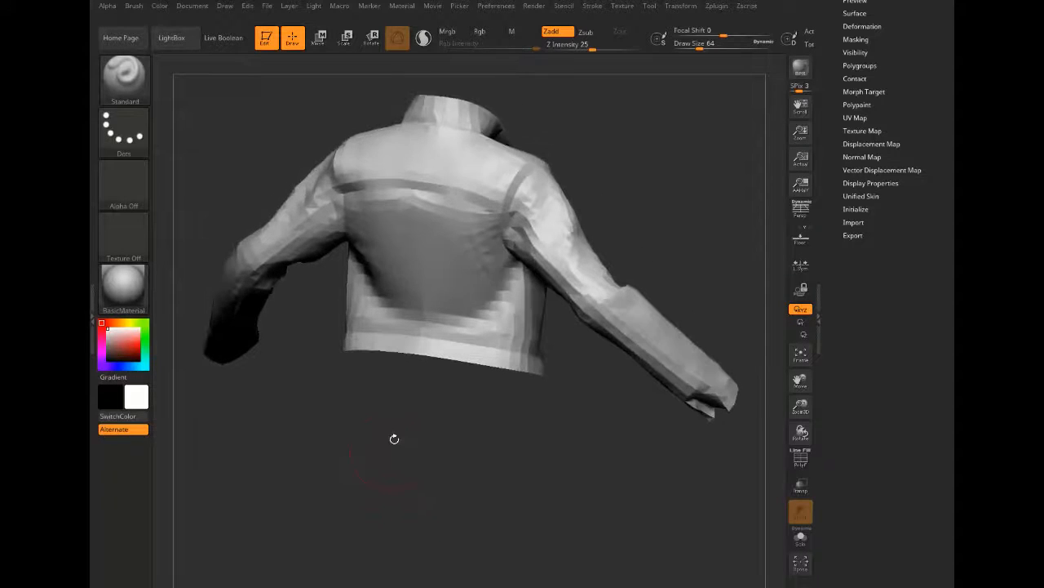
click(800, 459)
Examine the quad topology of the jacket's front and back panels from several angles.
drag(490, 505, 334, 466)
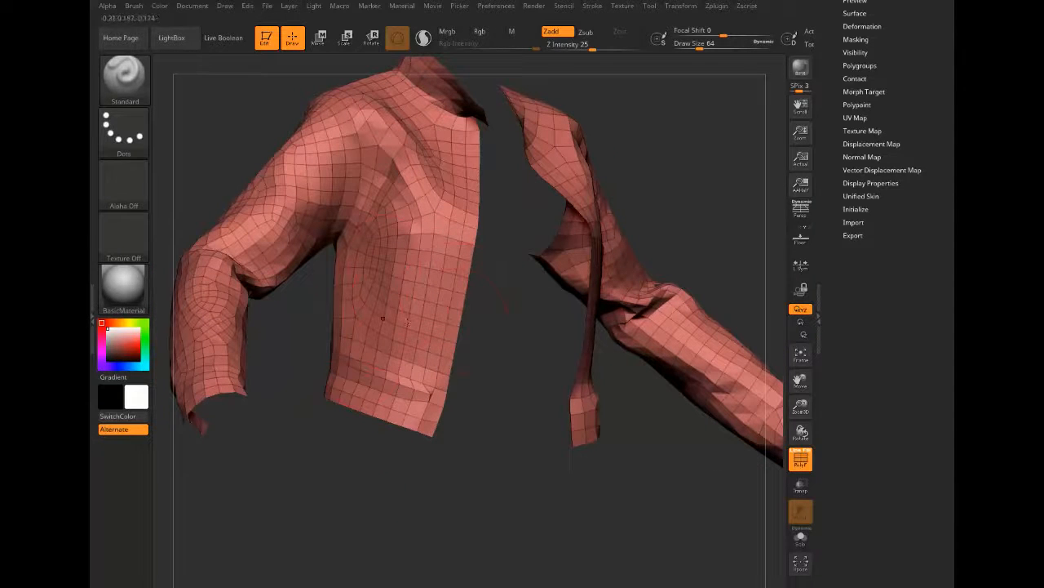
drag(403, 456, 390, 241)
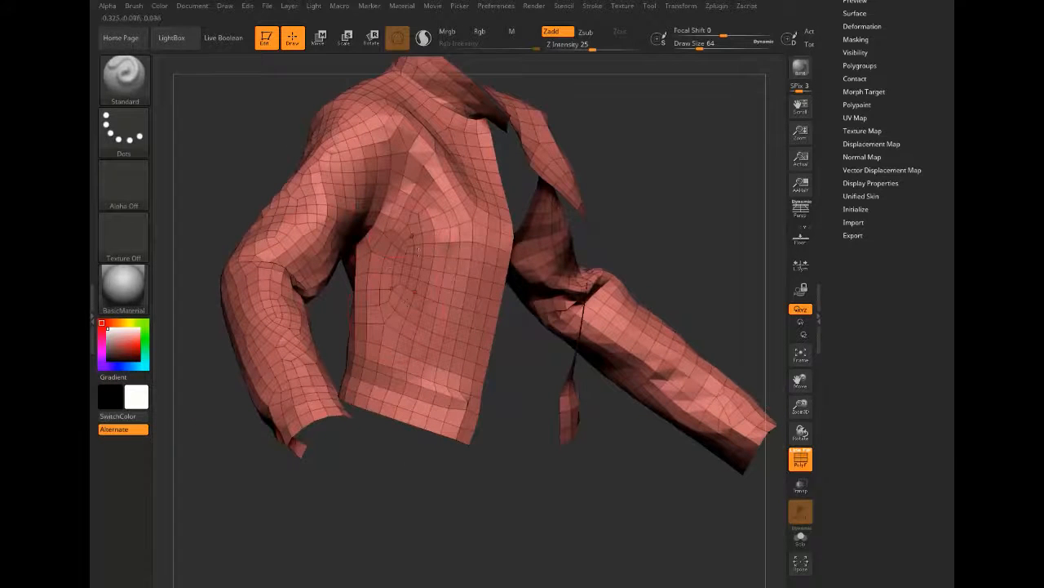
drag(353, 519, 341, 424)
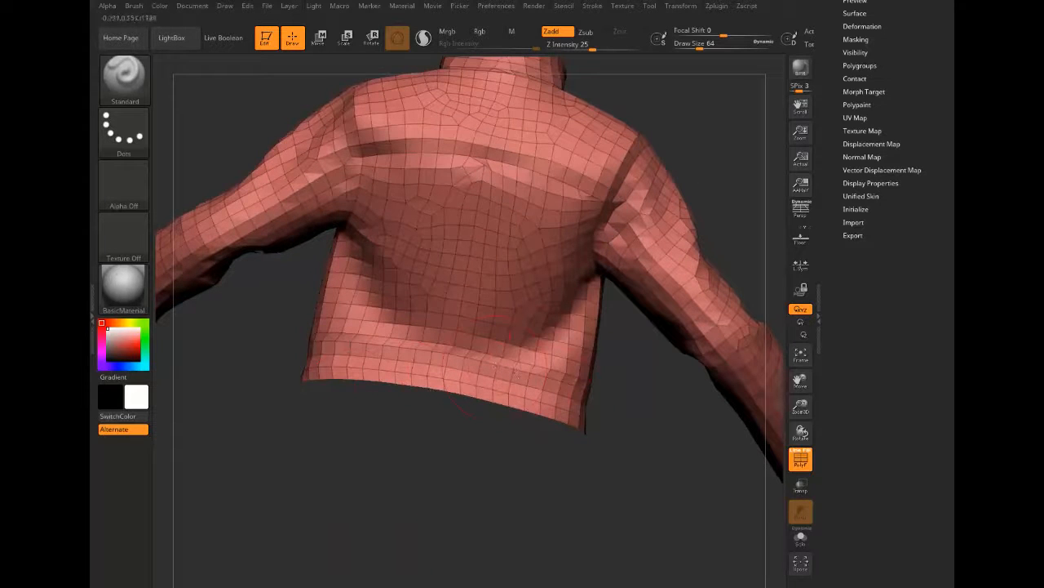
drag(498, 465, 377, 441)
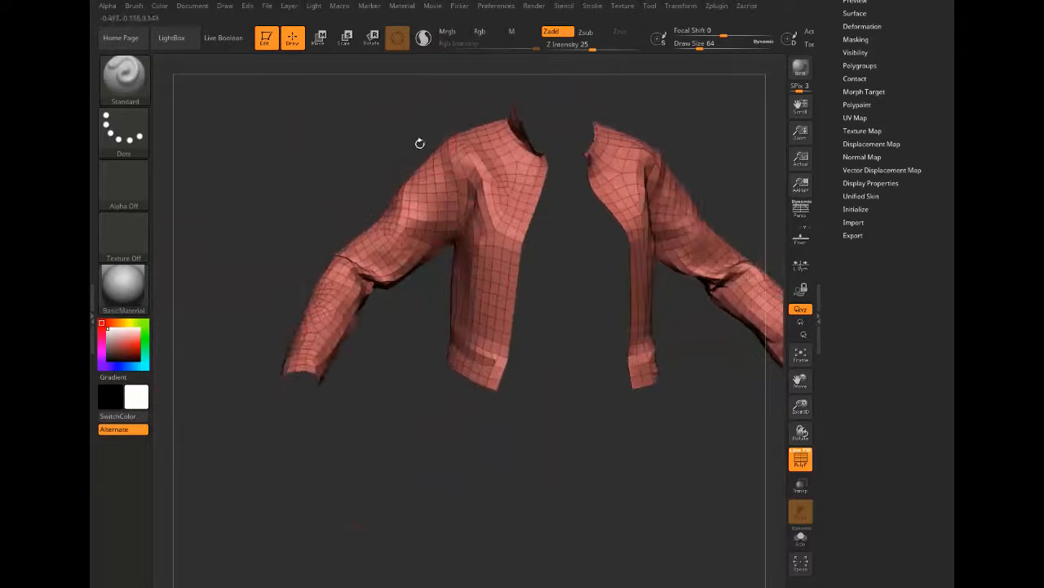
drag(329, 491, 384, 477)
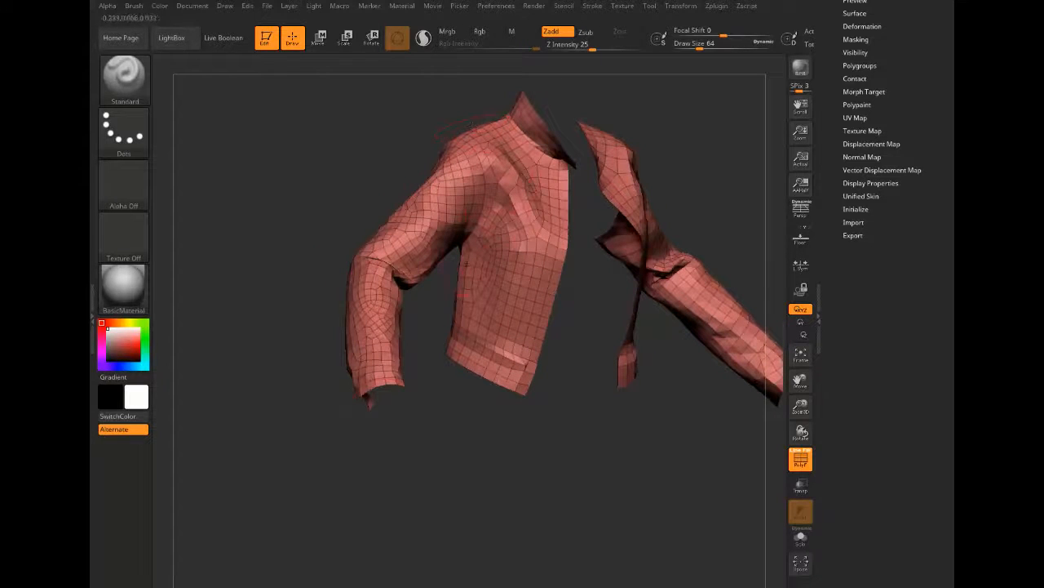
key(ctrl+z)
key(ctrl+z)
key(ctrl+z)
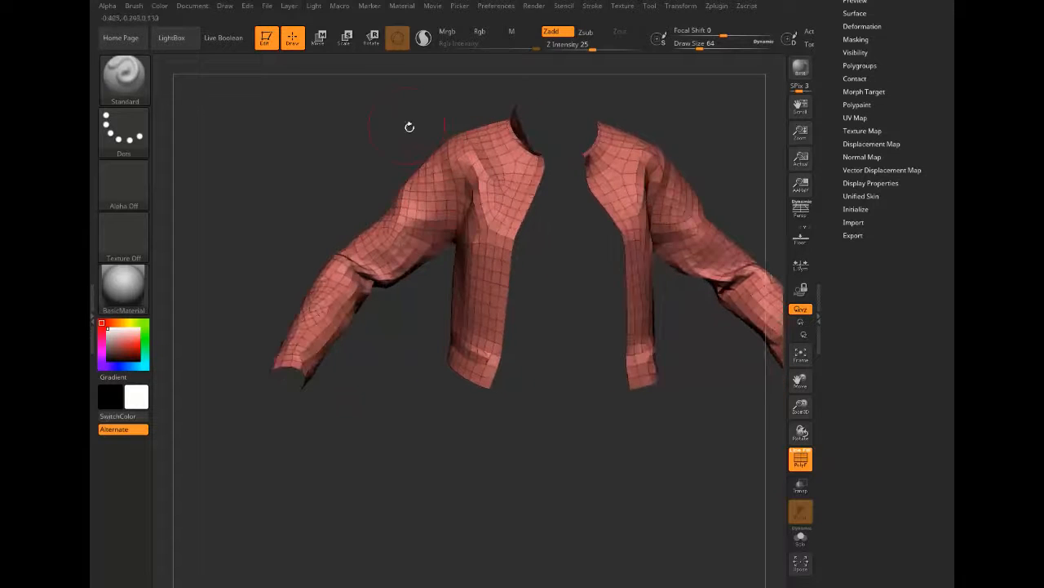
key(ctrl+z)
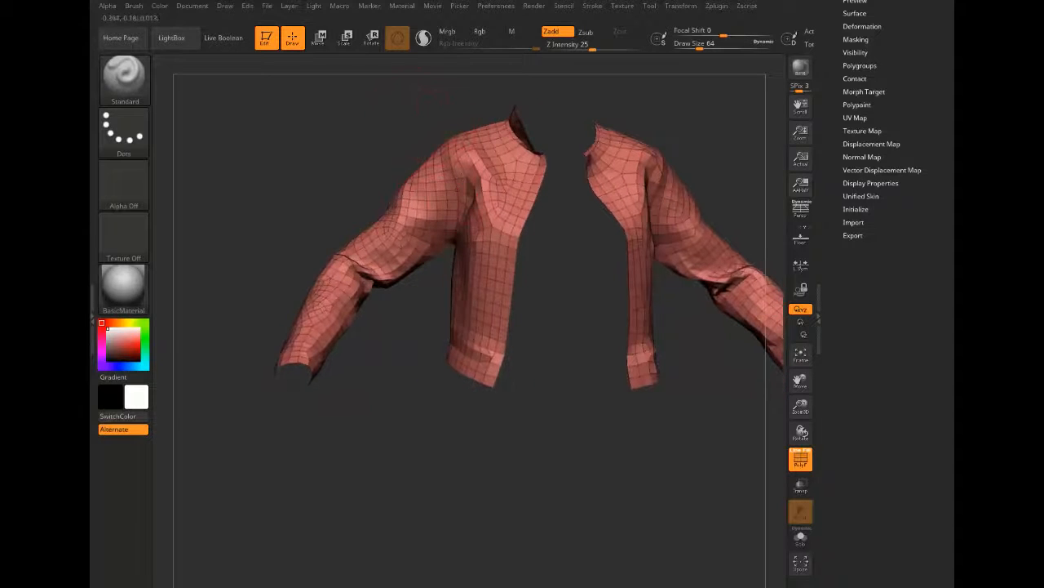
Inspect the edge flow along the shoulder, elbow and forearm of the jacket's sleeve from the front, side and above.
mouse_move(446, 115)
mouse_down()
mouse_move(504, 145)
mouse_move(443, 117)
mouse_up()
drag(370, 414, 416, 506)
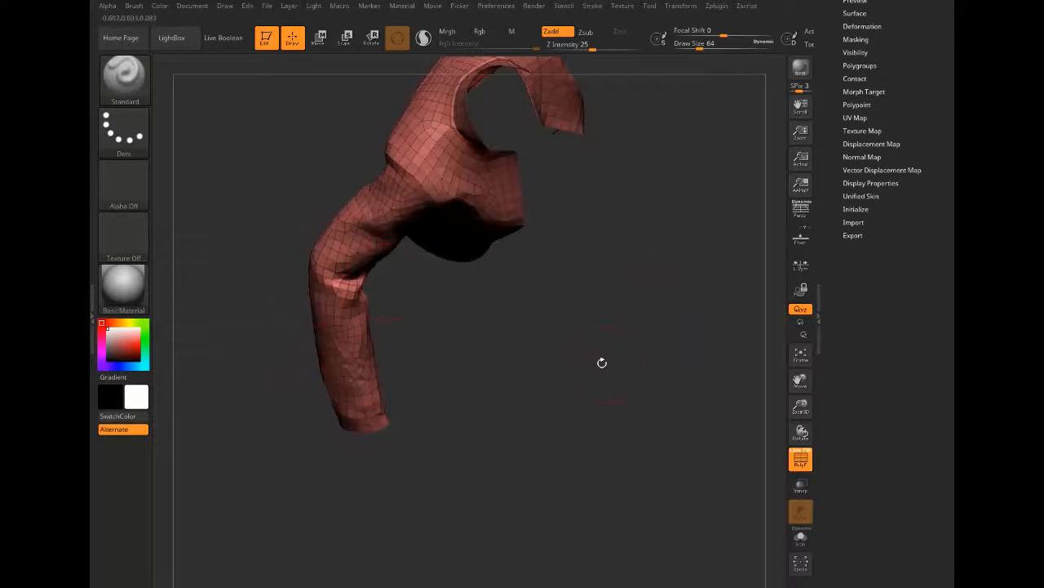
drag(281, 475, 316, 435)
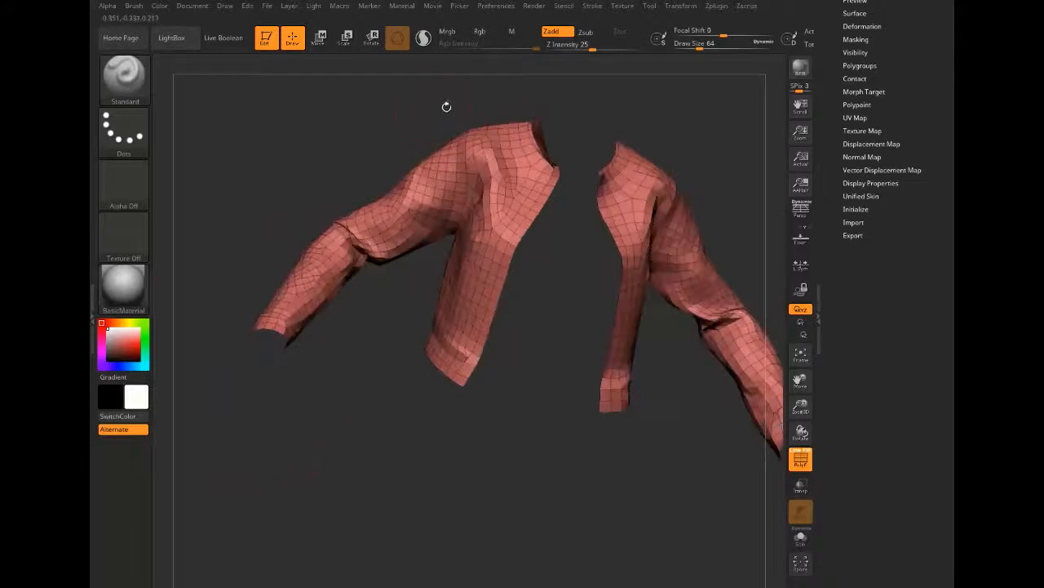
drag(446, 106, 455, 140)
drag(404, 341, 300, 198)
drag(370, 394, 355, 232)
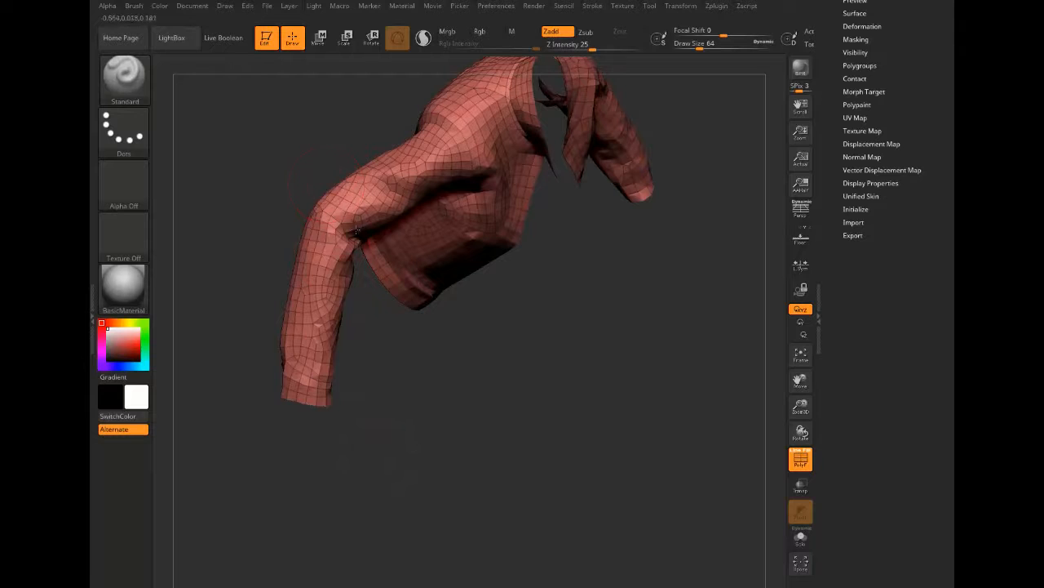
mouse_move(393, 368)
mouse_down()
mouse_move(380, 335)
mouse_move(253, 210)
mouse_move(344, 235)
mouse_up()
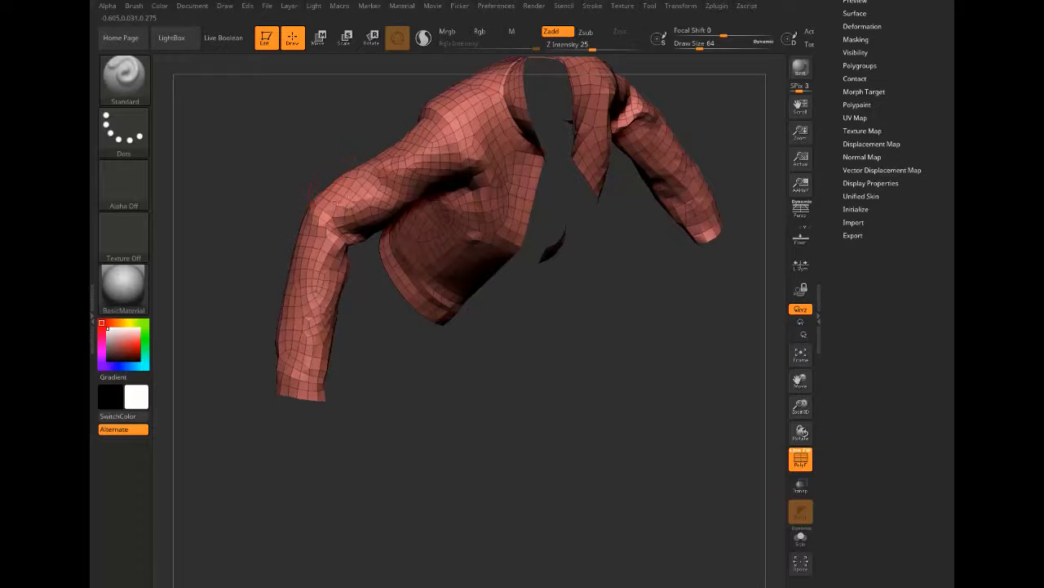
drag(379, 317, 490, 314)
drag(289, 385, 290, 210)
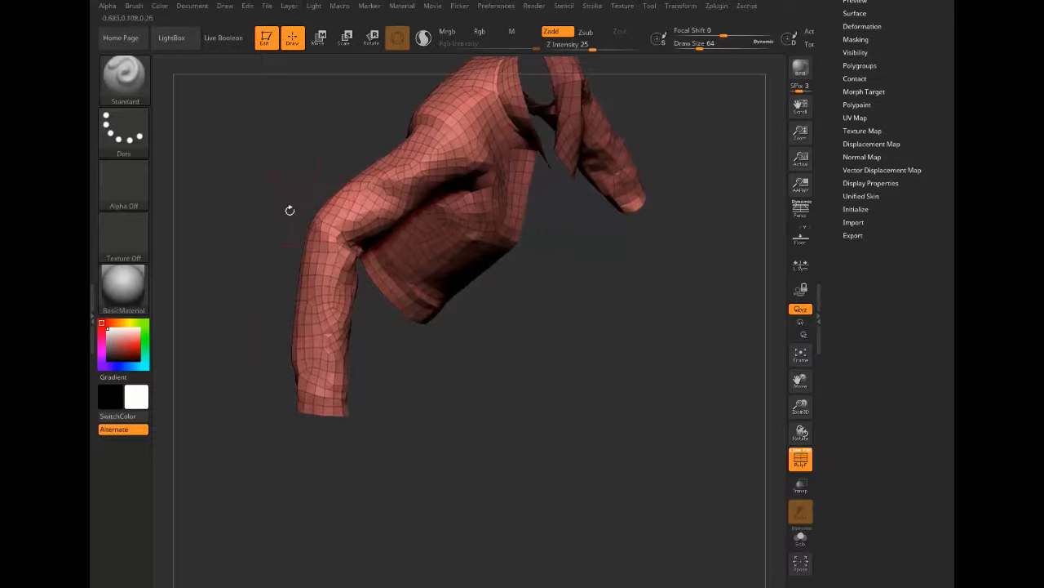
drag(252, 427, 255, 480)
drag(408, 468, 372, 486)
drag(441, 487, 351, 487)
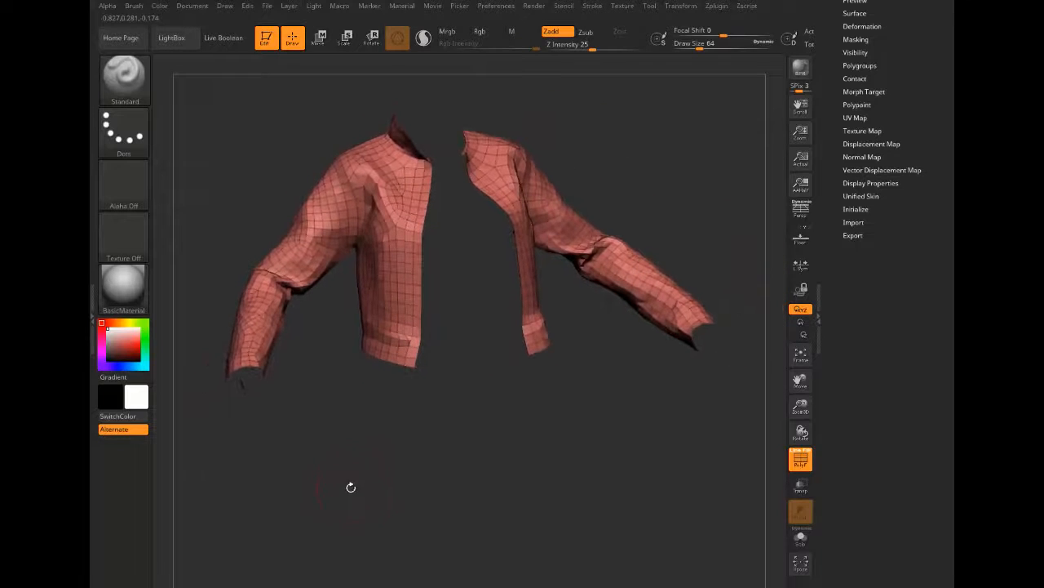
Choose the ZRemesherGuides brush for drawing on the jacket.
click(134, 77)
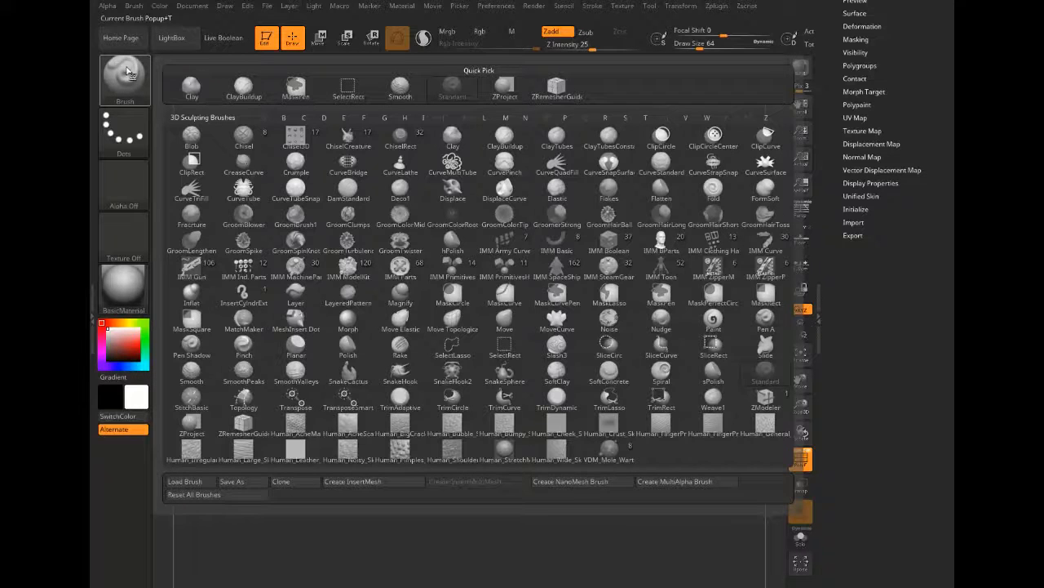
click(127, 72)
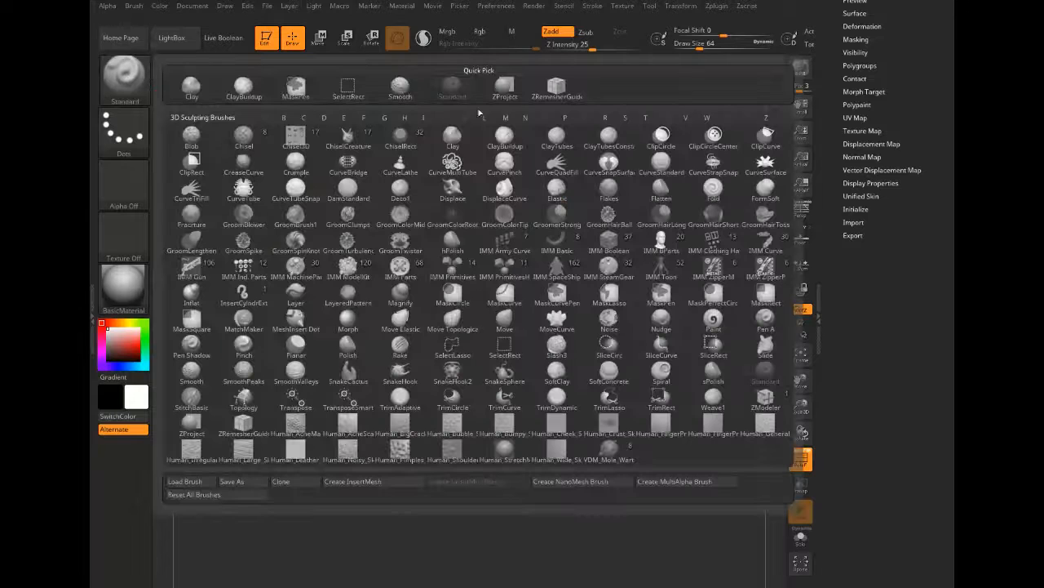
mouse_move(546, 96)
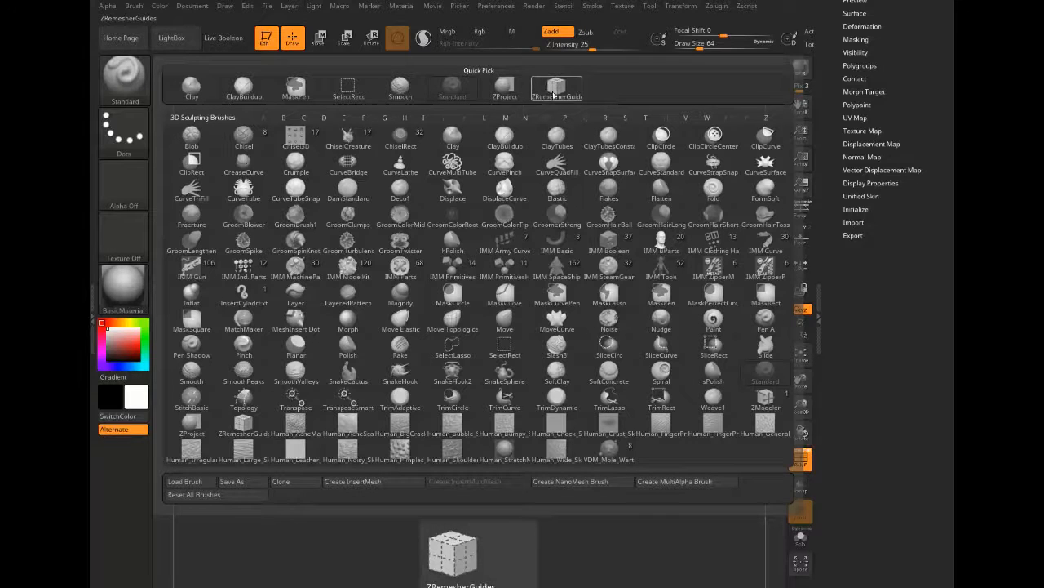
click(552, 91)
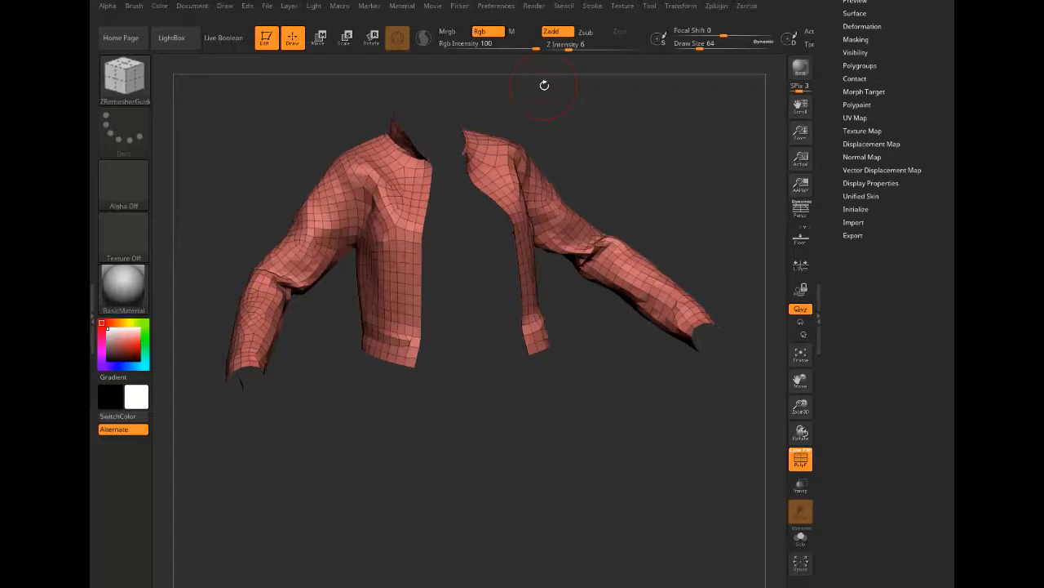
drag(340, 484, 342, 485)
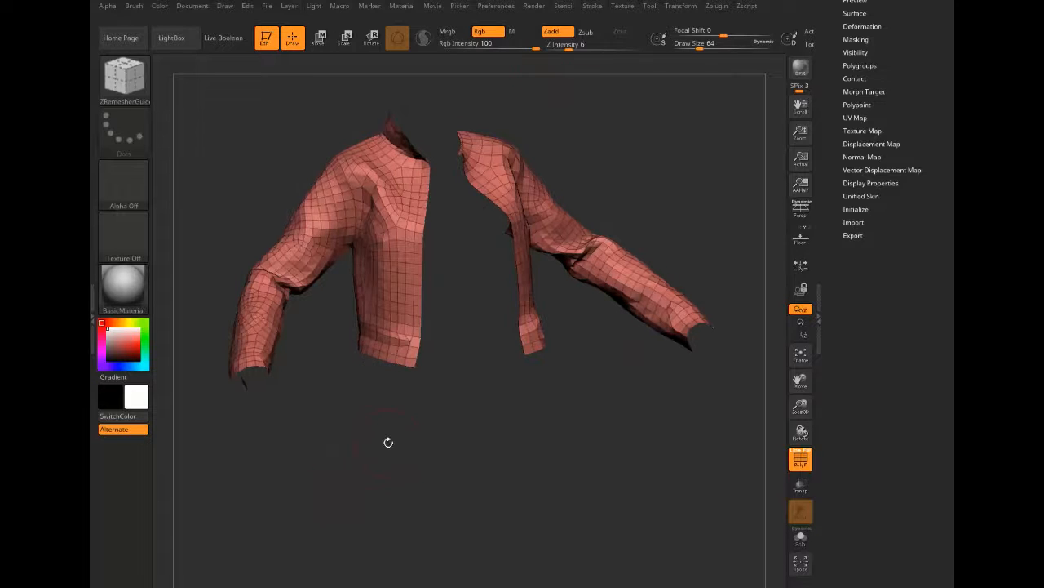
Add a new layer to the jacket and check the symmetry setting.
drag(829, 102, 834, 145)
click(851, 97)
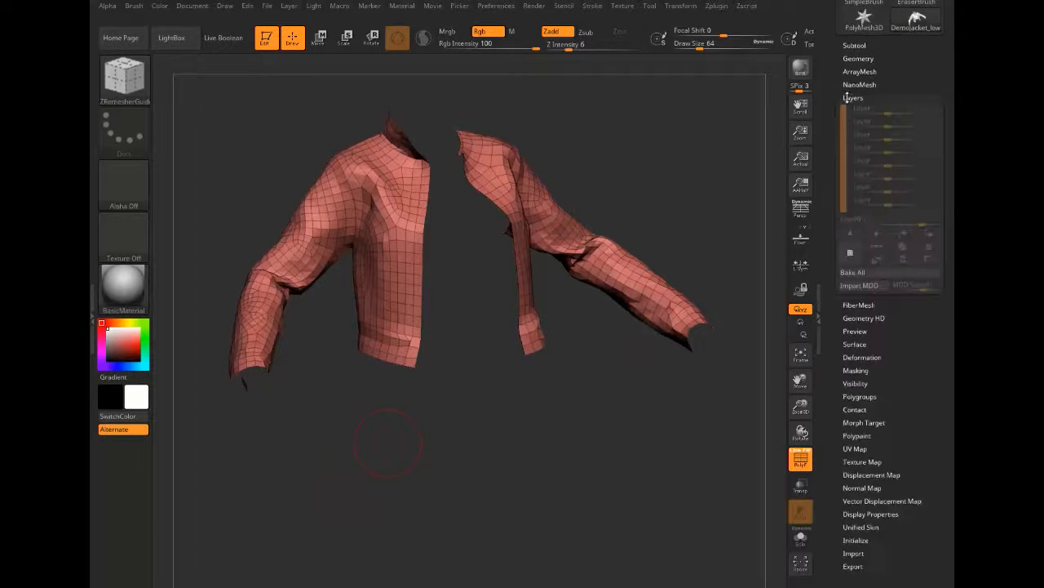
click(850, 252)
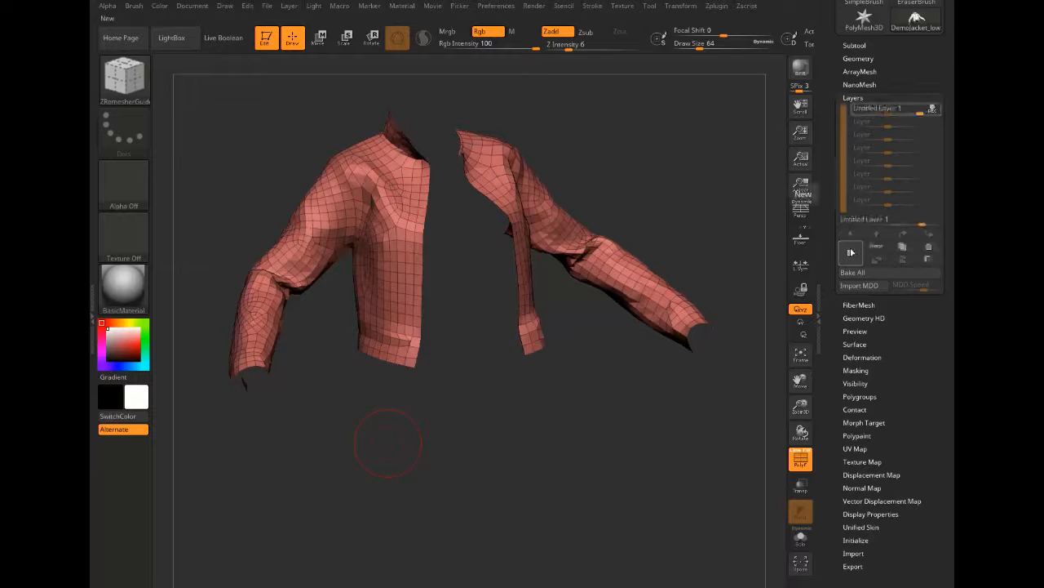
click(693, 8)
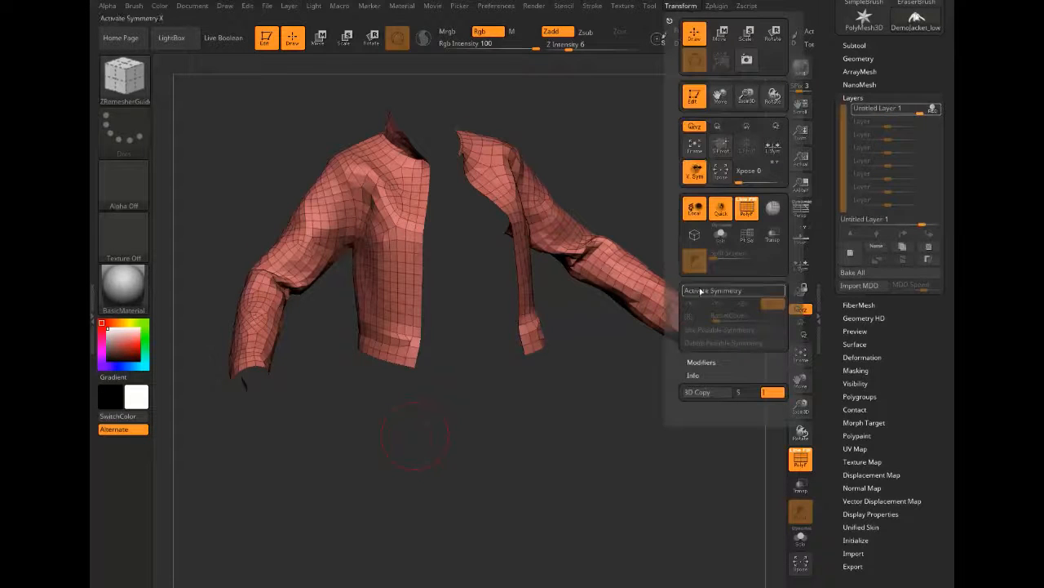
Duplicate the DemoJacket_lowSource subtool and hide the original, keeping the copy active.
click(854, 45)
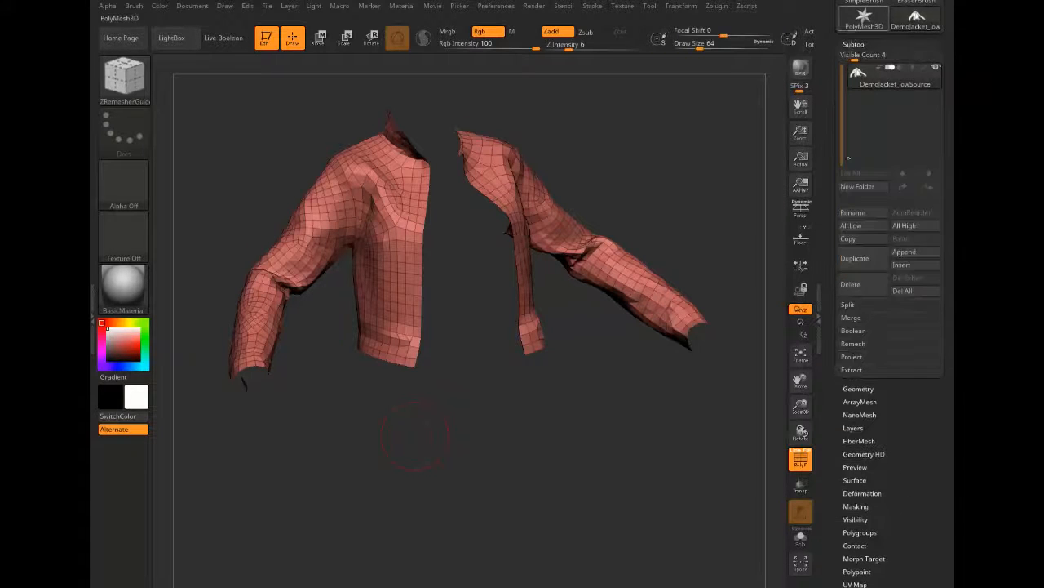
click(855, 258)
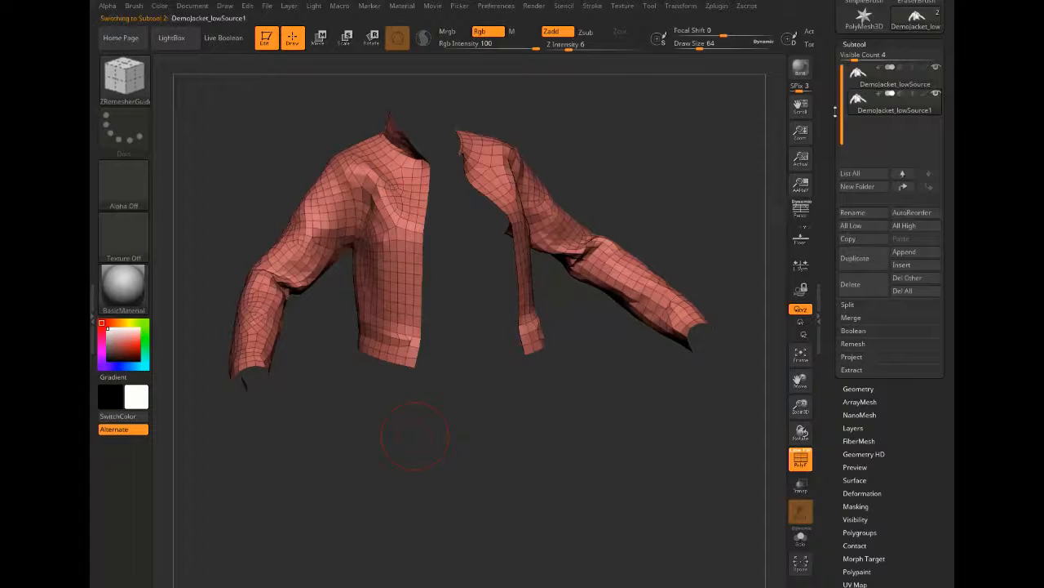
click(933, 70)
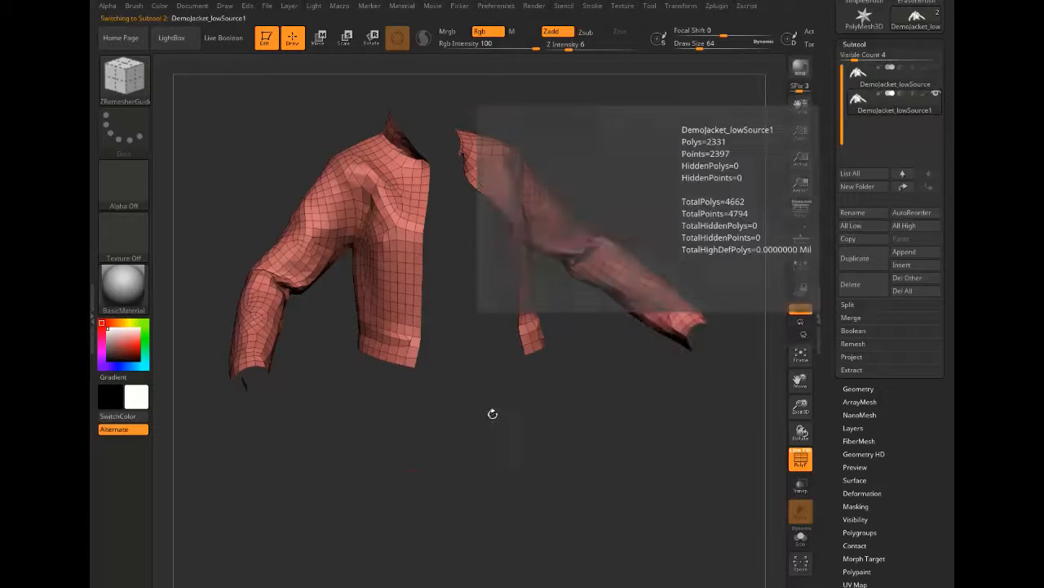
Smooth the creased elbow area of the jacket's sleeve on the duplicate with the Smooth brush, working from several sides.
alt+drag(355, 482, 407, 527)
drag(238, 219, 351, 266)
drag(249, 200, 162, 85)
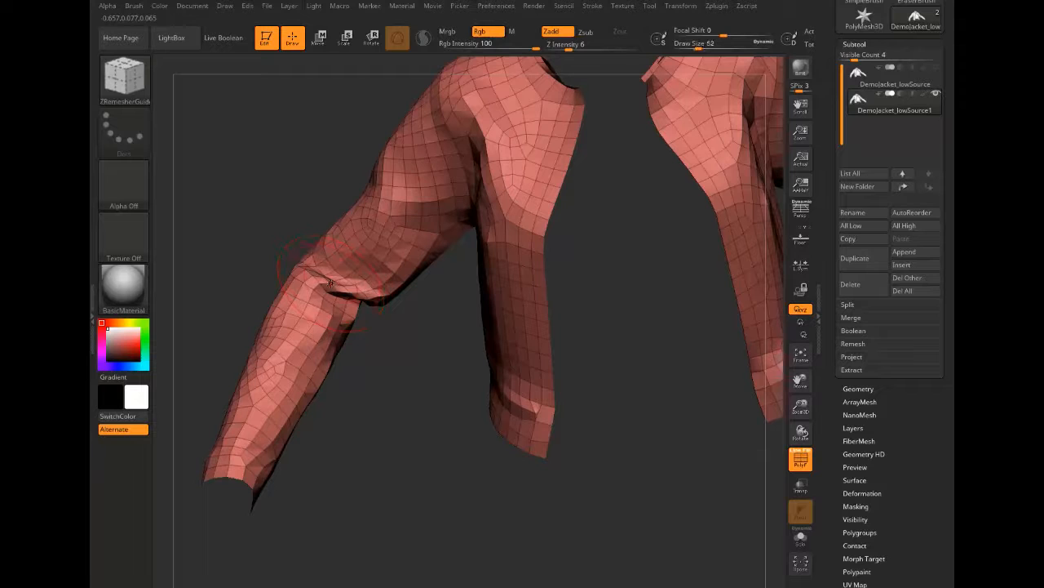
shift+drag(329, 282, 350, 299)
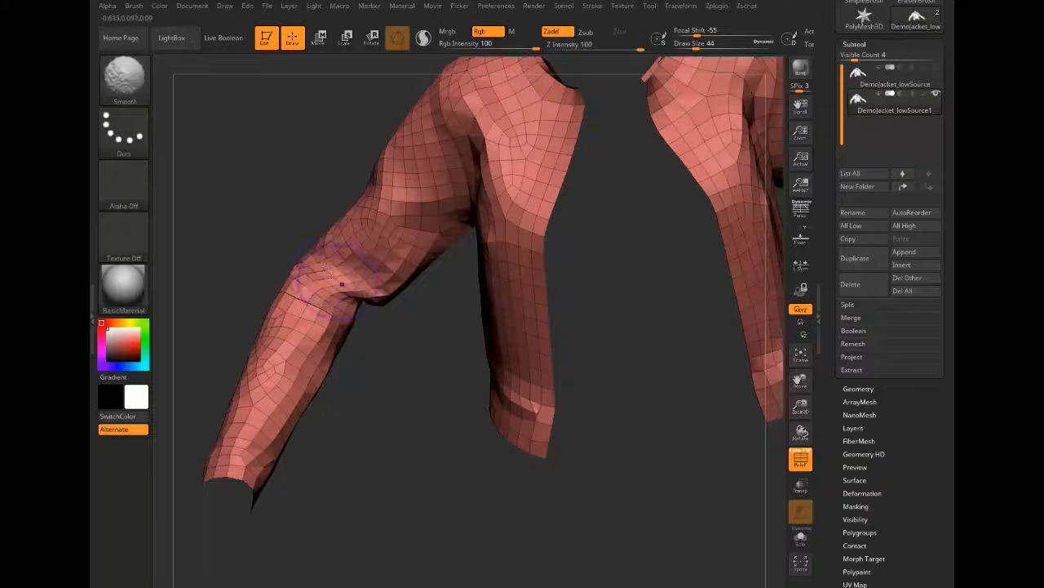
mouse_move(405, 392)
mouse_down()
mouse_move(373, 384)
mouse_move(355, 352)
mouse_up()
drag(366, 431, 373, 506)
mouse_move(258, 212)
mouse_down()
mouse_move(286, 225)
mouse_move(317, 262)
mouse_up()
mouse_move(293, 225)
mouse_down()
mouse_move(289, 193)
mouse_move(266, 178)
mouse_up()
mouse_move(408, 280)
shift+mouse_down()
mouse_move(367, 236)
mouse_move(256, 232)
shift+mouse_up()
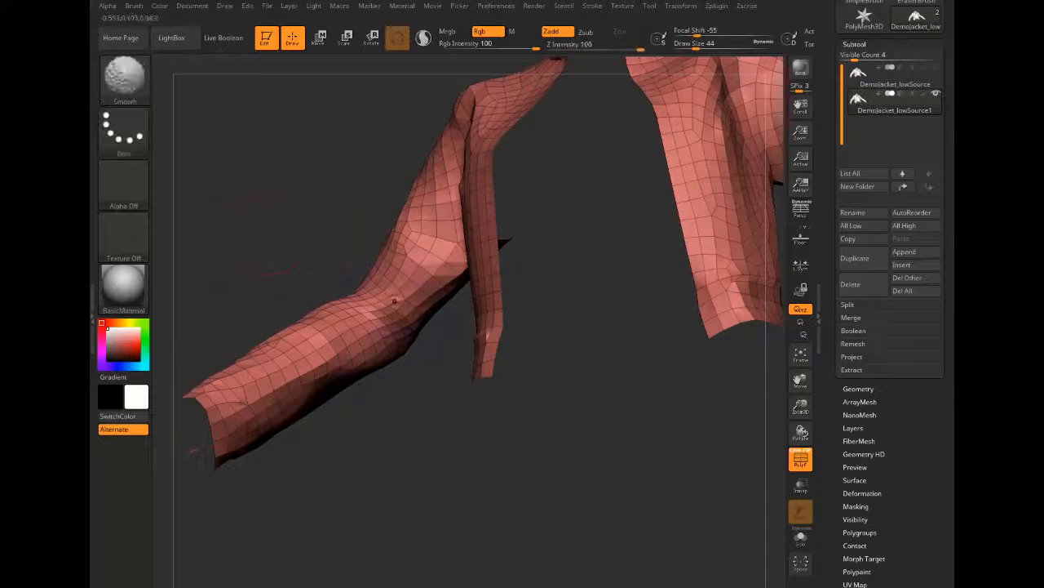
mouse_move(408, 475)
mouse_down()
mouse_move(214, 314)
mouse_move(226, 354)
mouse_move(222, 336)
mouse_move(237, 349)
mouse_move(225, 339)
mouse_move(226, 361)
mouse_move(236, 242)
mouse_move(203, 142)
mouse_up()
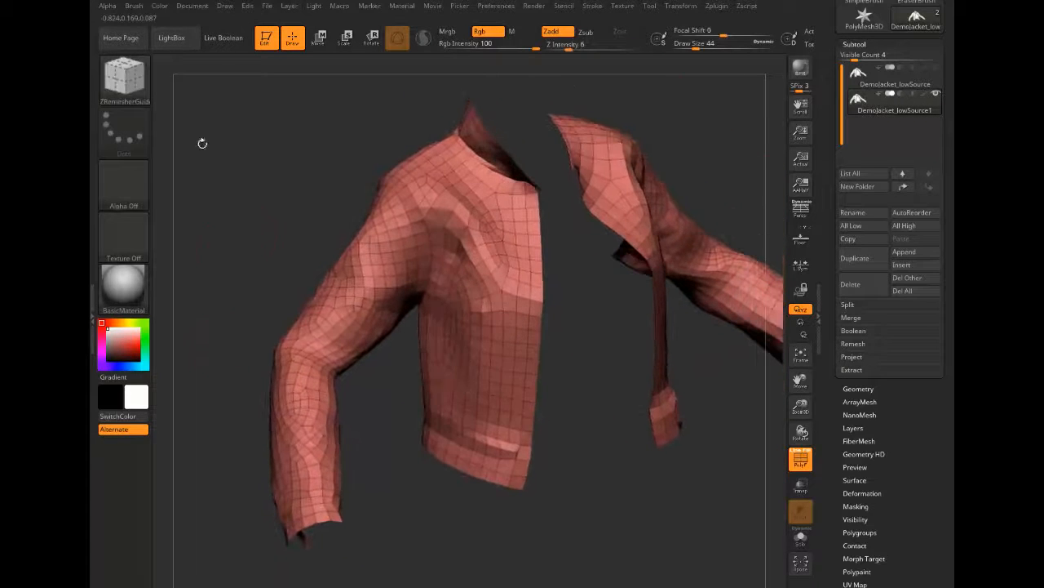
Draw a closed ZRemesher guide loop around the armhole, from the shoulder down through the armpit and across the back.
click(120, 81)
drag(316, 137, 319, 105)
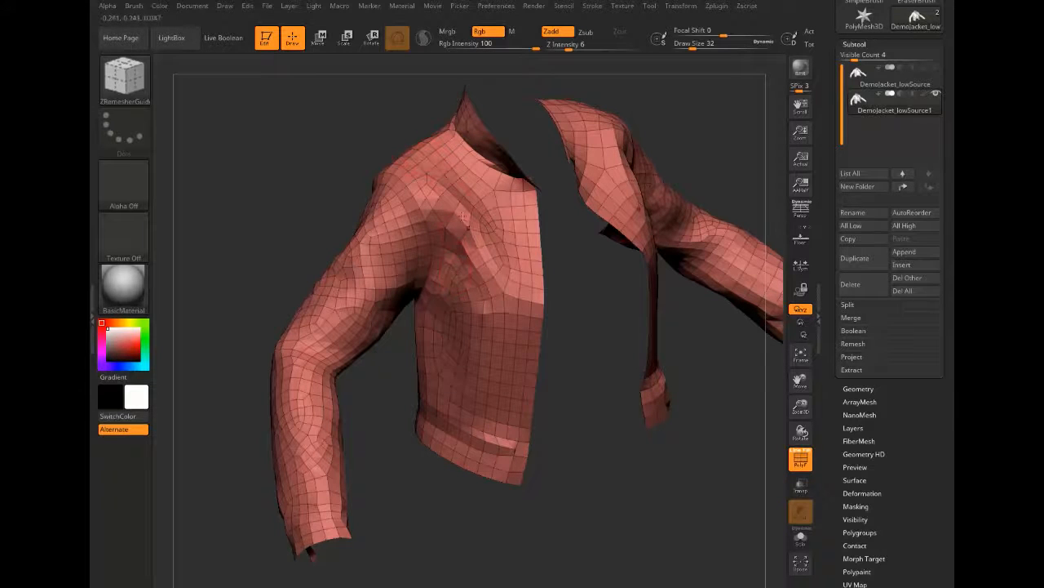
drag(363, 109, 373, 90)
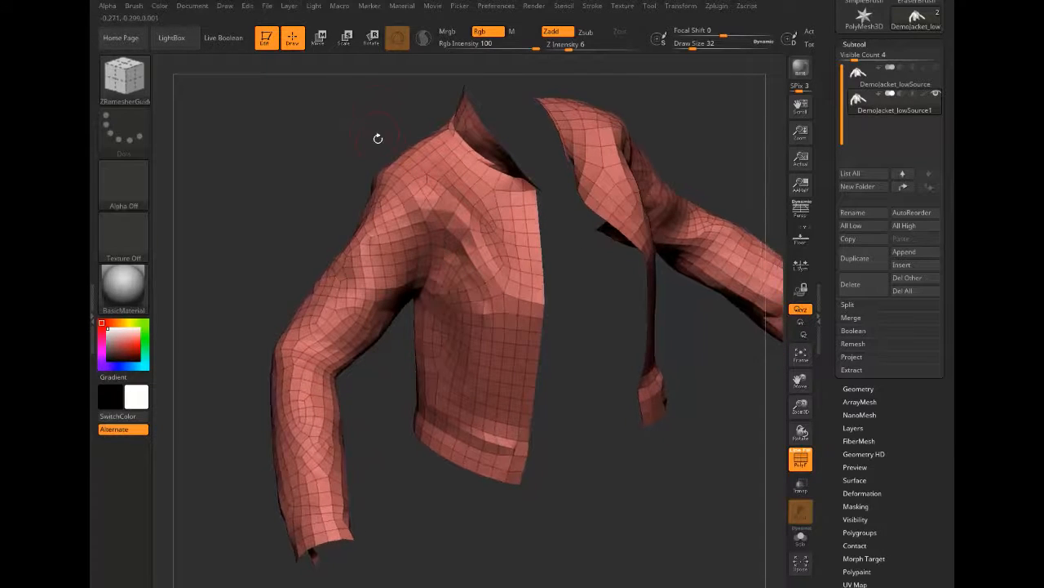
drag(367, 134, 408, 155)
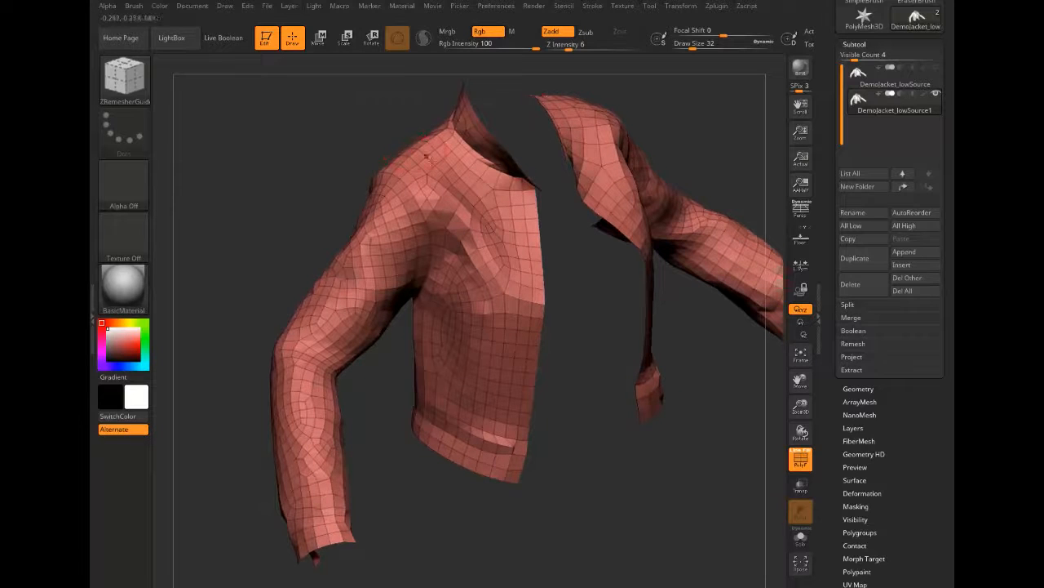
drag(365, 199, 242, 158)
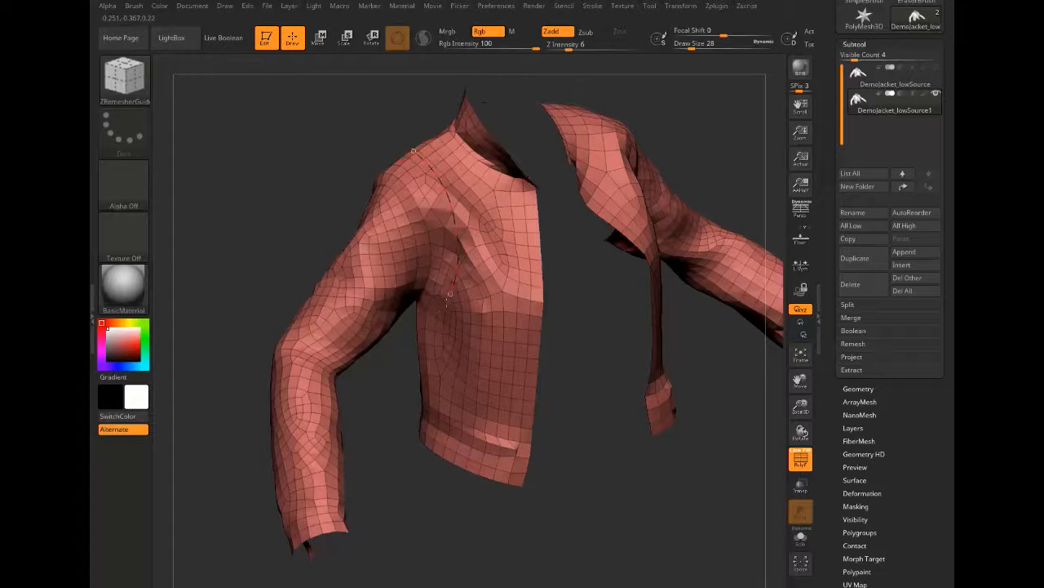
drag(264, 193, 434, 326)
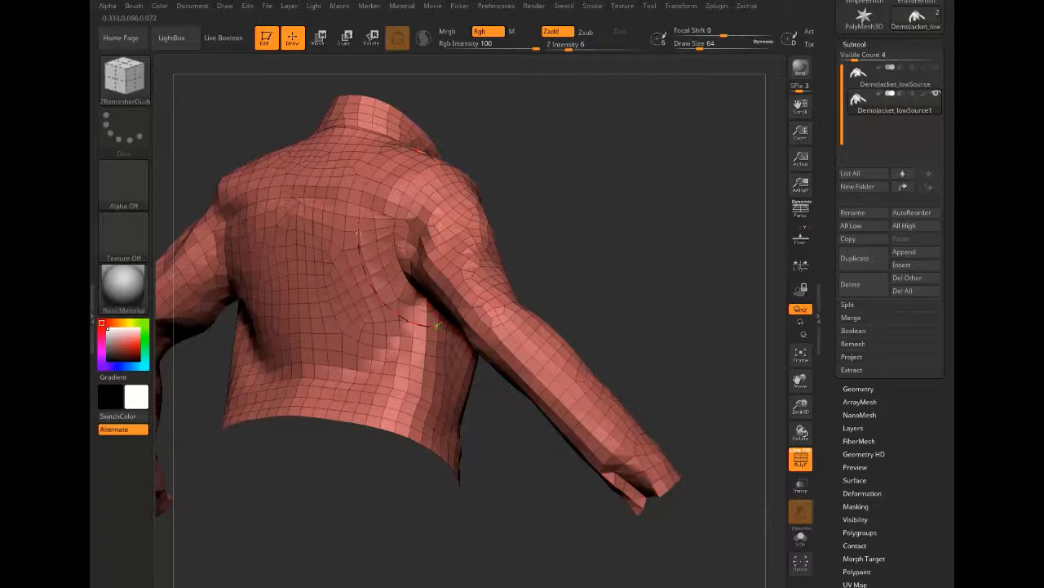
mouse_move(274, 88)
mouse_down()
mouse_move(204, 175)
mouse_move(240, 212)
mouse_move(331, 204)
mouse_up()
drag(445, 231, 471, 253)
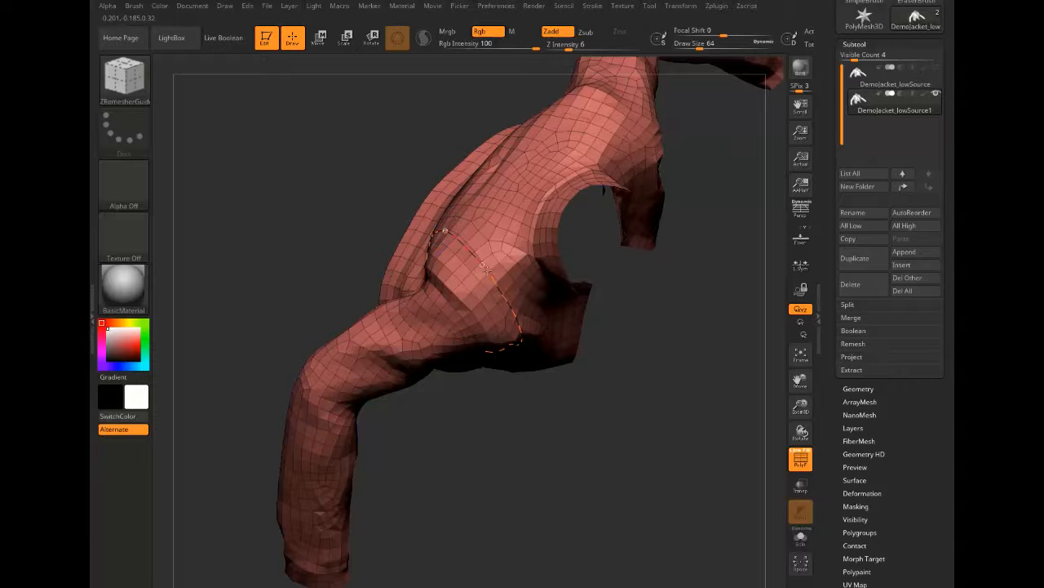
drag(367, 172, 266, 184)
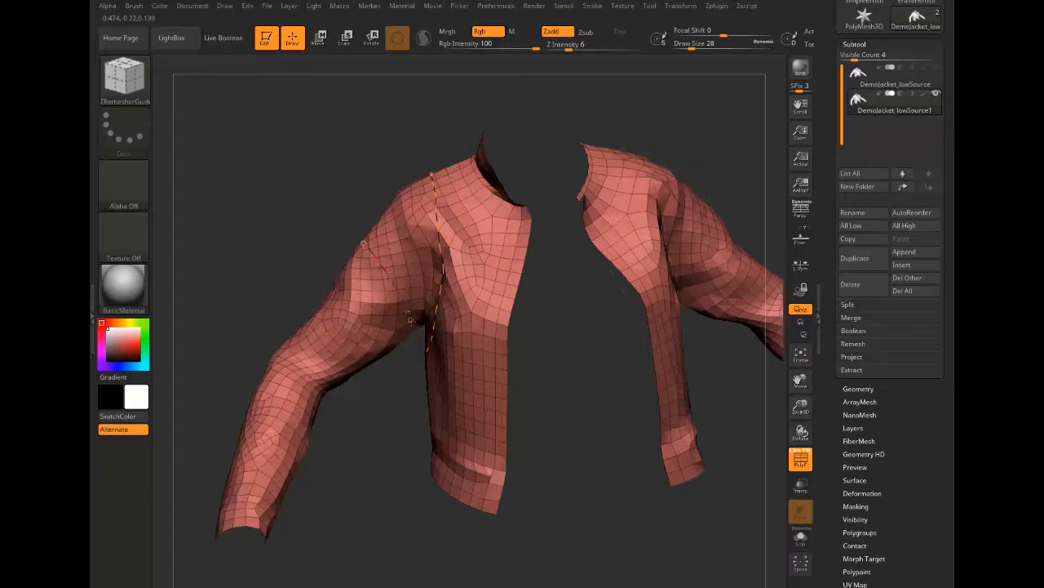
Draw a second ZRemesher guide loop around the upper sleeve, just below the shoulder.
mouse_move(363, 244)
mouse_down()
mouse_move(342, 222)
mouse_move(314, 144)
mouse_up()
drag(390, 341, 400, 302)
drag(389, 216, 396, 241)
mouse_move(357, 315)
mouse_down()
mouse_move(328, 170)
mouse_move(377, 193)
mouse_move(394, 259)
mouse_up()
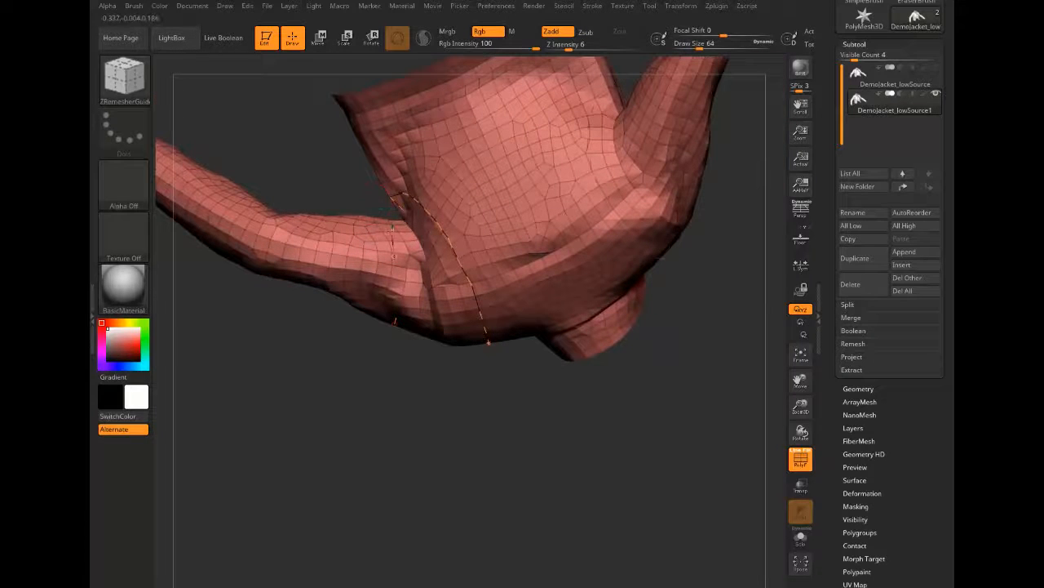
drag(395, 307, 395, 323)
drag(369, 355, 384, 319)
drag(398, 270, 398, 295)
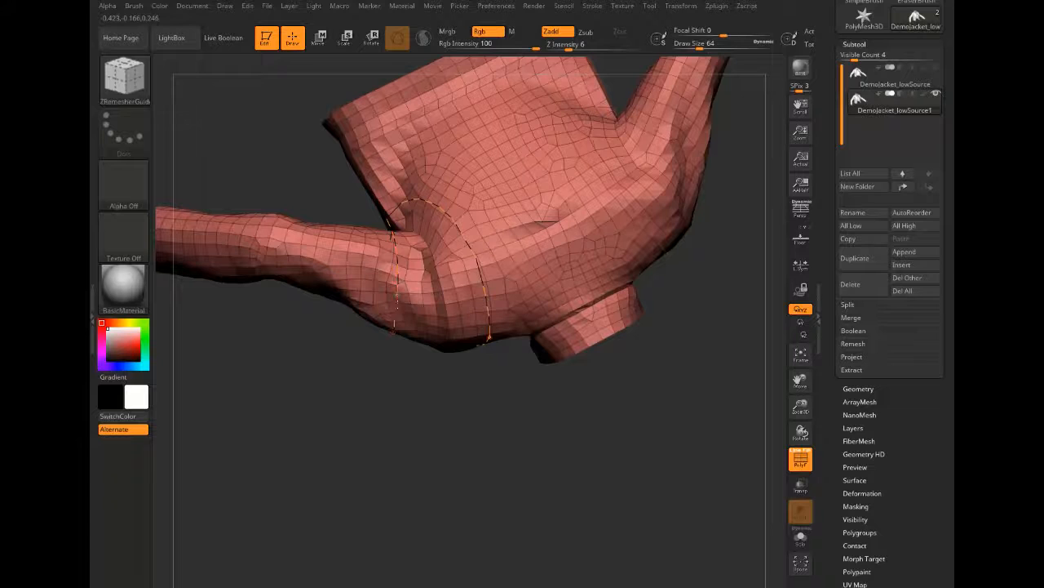
drag(393, 331, 392, 343)
drag(391, 412, 366, 314)
mouse_move(326, 205)
mouse_down()
mouse_move(320, 137)
mouse_move(327, 199)
mouse_move(340, 205)
mouse_up()
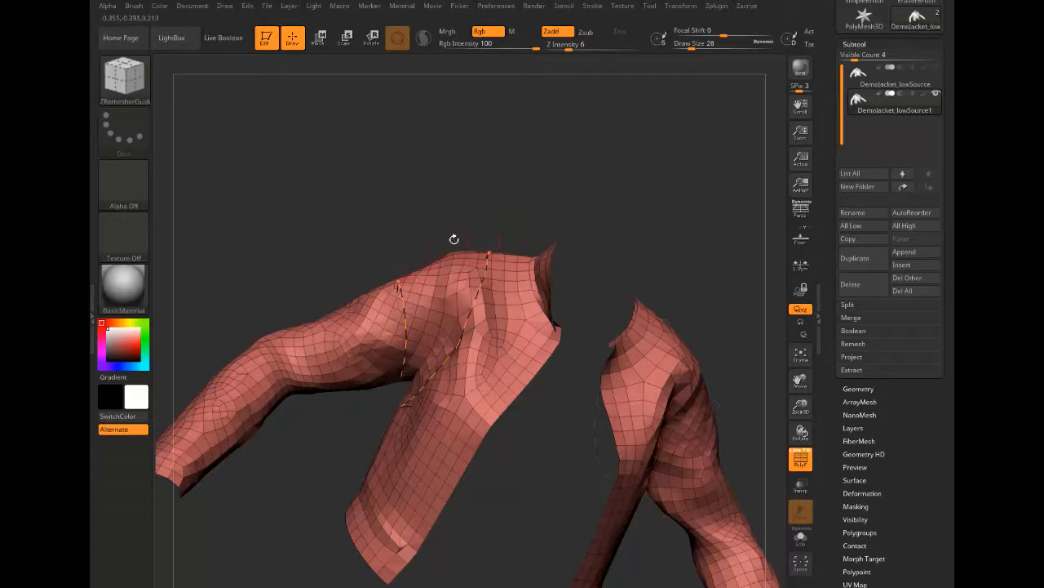
drag(365, 405, 367, 418)
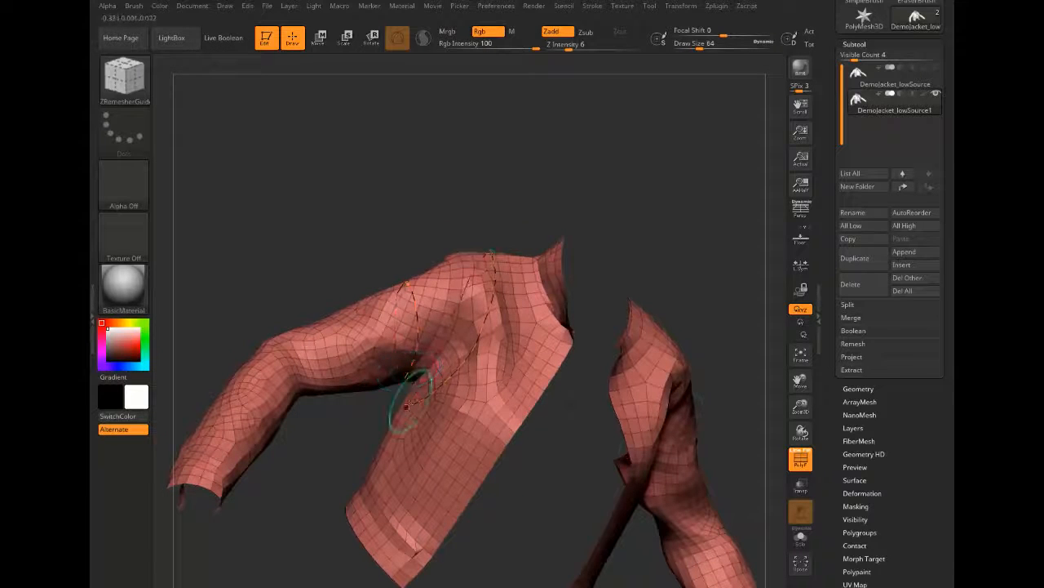
drag(378, 415, 359, 418)
Draw a ZRemesher guide loop around the sleeve just above the elbow.
drag(269, 240, 258, 216)
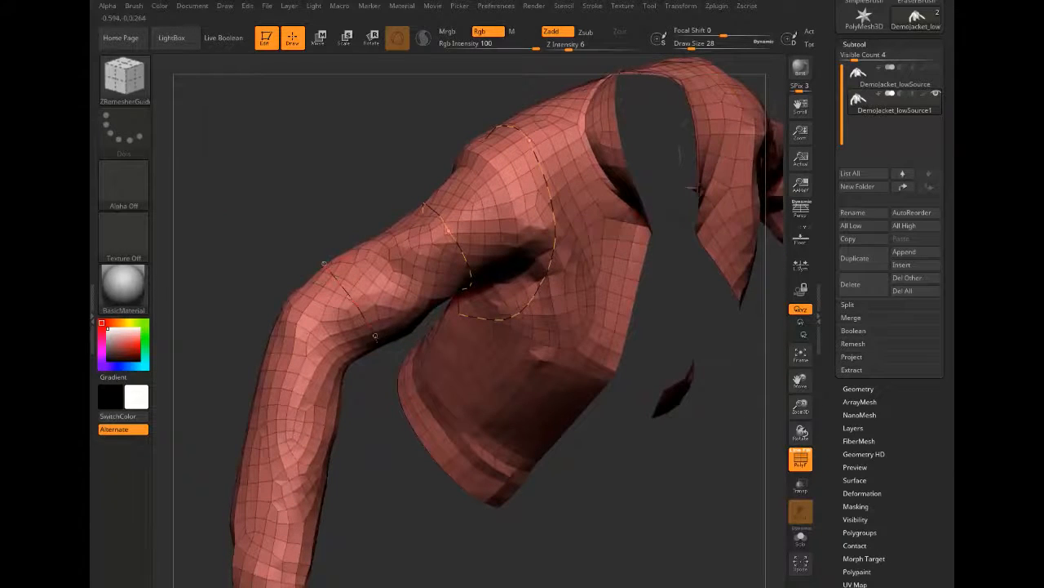
mouse_move(282, 245)
mouse_down()
mouse_move(275, 196)
mouse_move(301, 238)
mouse_up()
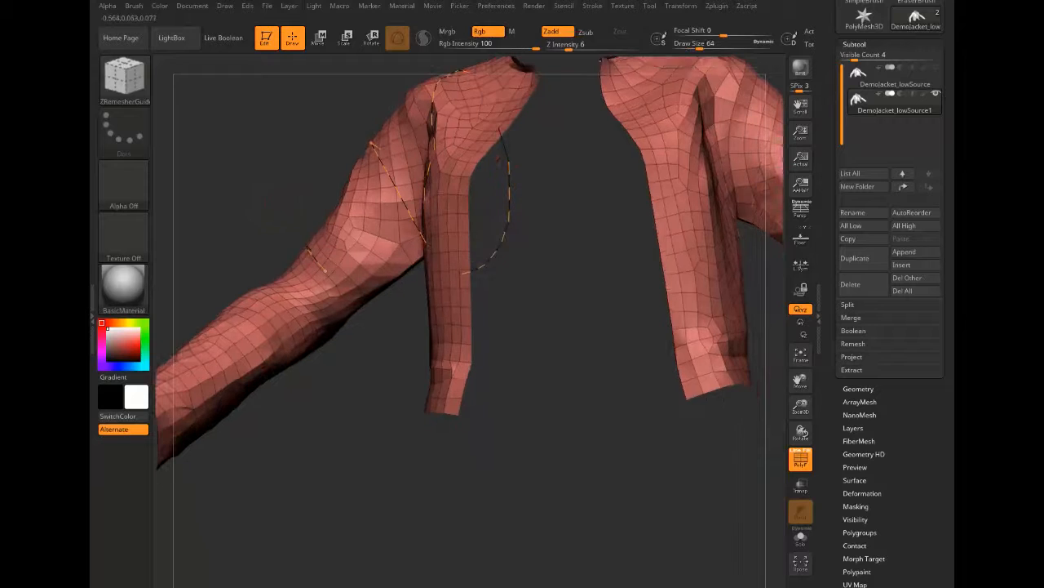
drag(354, 305, 330, 269)
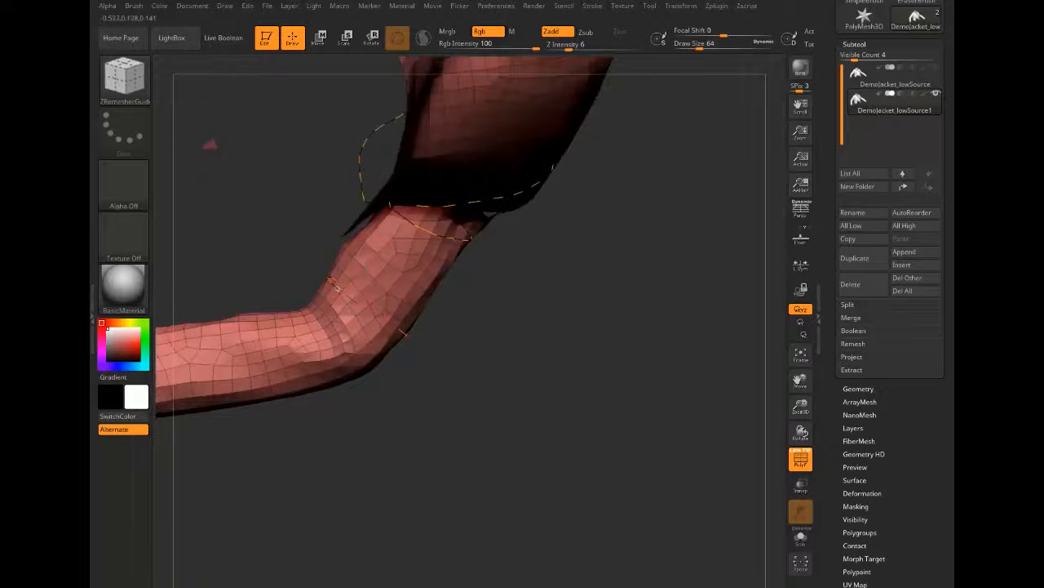
drag(432, 388, 371, 314)
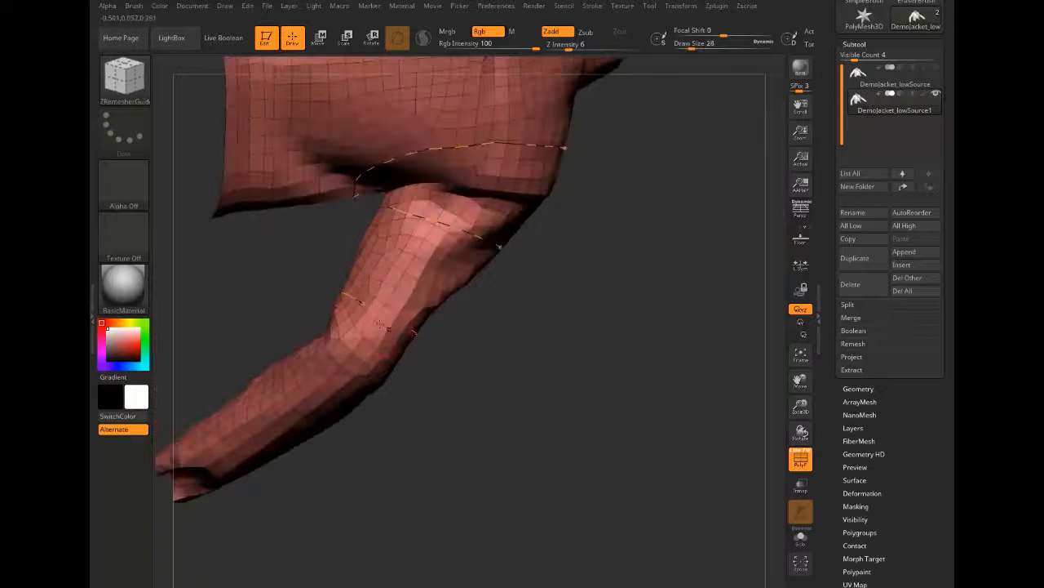
drag(458, 436, 456, 405)
drag(400, 371, 355, 382)
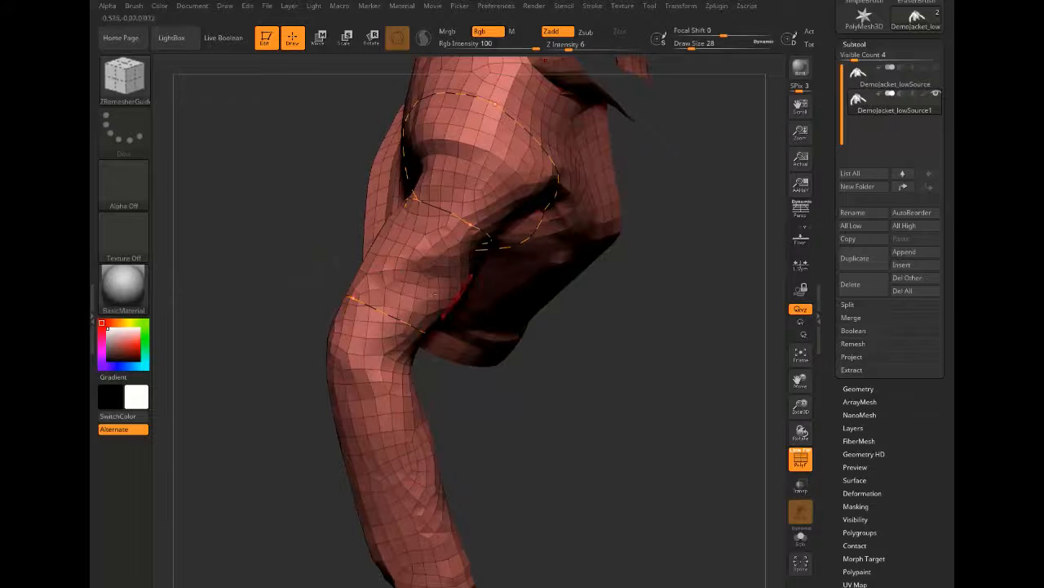
Draw a ZRemesher guide loop around the sleeve just below the elbow.
drag(258, 361, 220, 320)
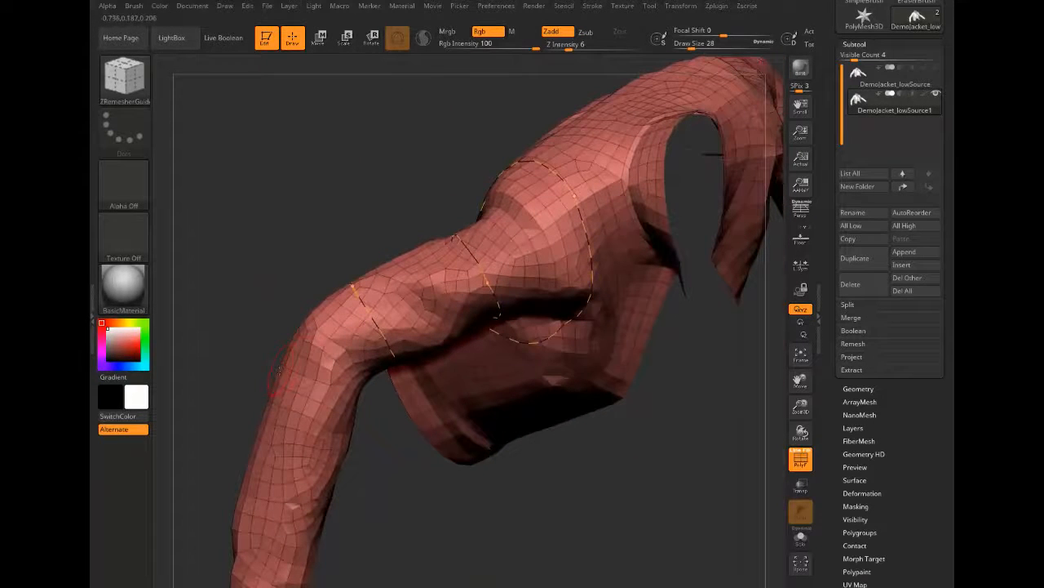
drag(381, 441, 237, 350)
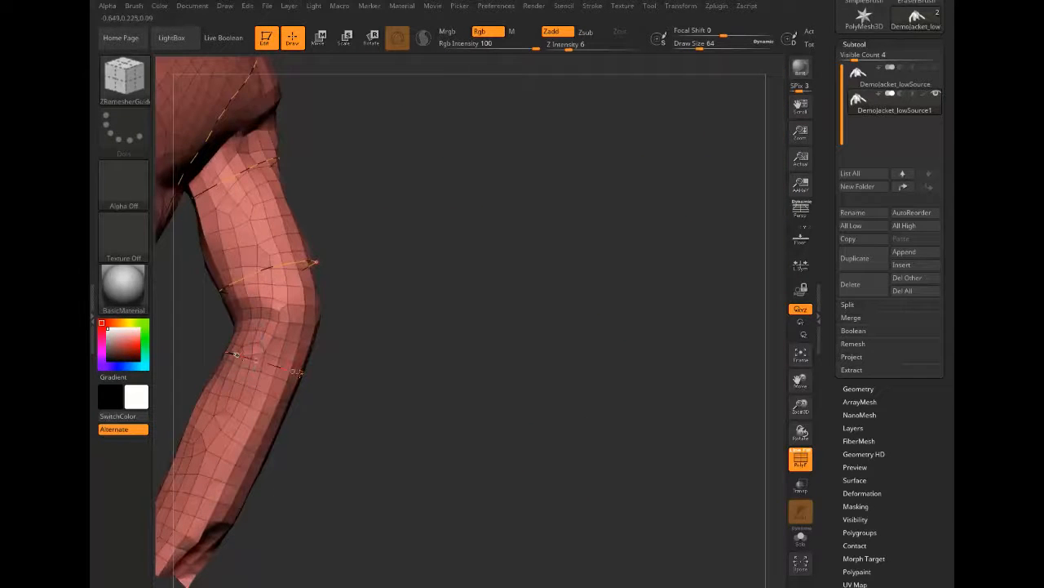
mouse_move(303, 359)
mouse_down()
mouse_move(243, 384)
mouse_move(357, 437)
mouse_move(275, 326)
mouse_up()
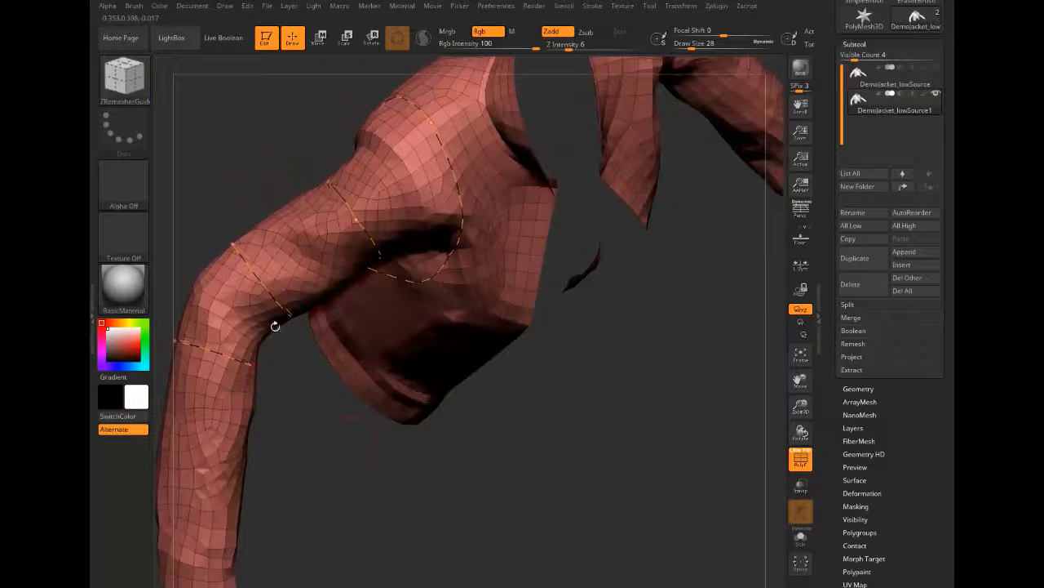
drag(226, 161, 287, 377)
Draw a ZRemesher guide loop around the lower forearm of the sleeve, near the cuff.
alt+drag(250, 350, 246, 340)
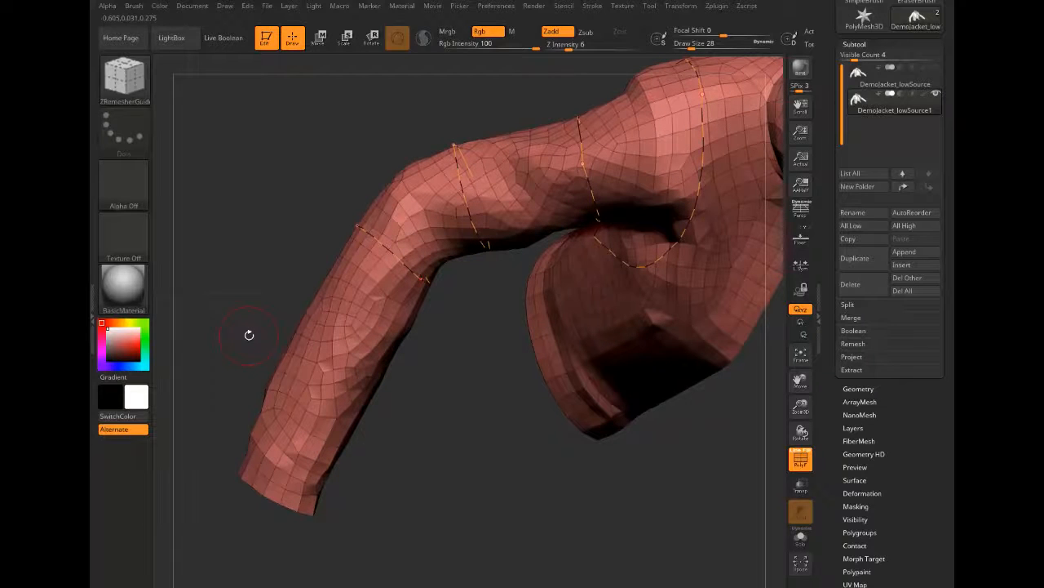
mouse_move(237, 352)
mouse_down()
mouse_move(223, 366)
mouse_move(239, 332)
mouse_up()
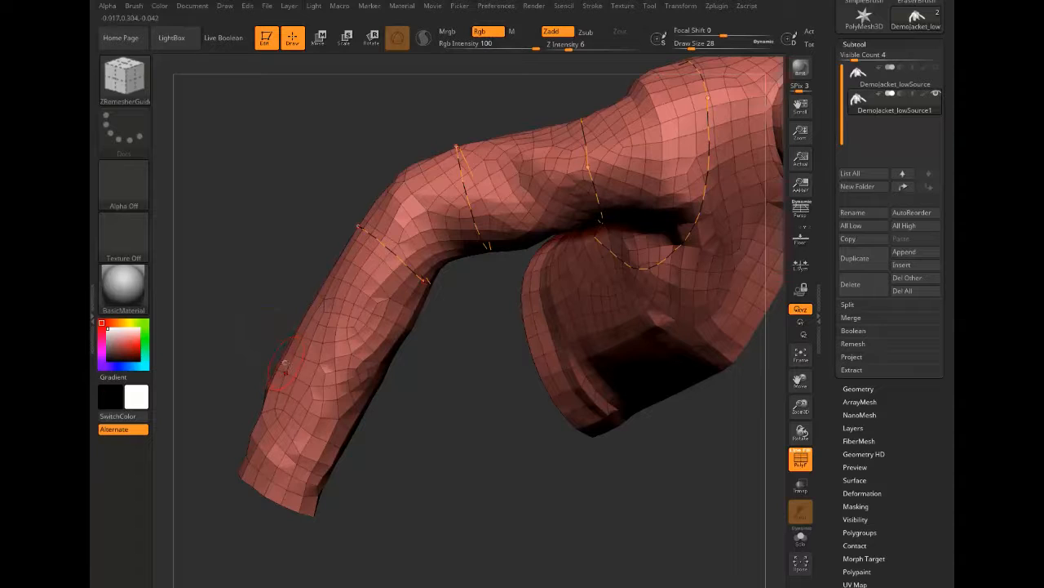
drag(362, 405, 368, 407)
drag(377, 410, 276, 360)
drag(354, 411, 285, 367)
drag(260, 357, 312, 372)
mouse_move(385, 411)
mouse_down()
mouse_move(353, 398)
mouse_move(346, 376)
mouse_move(362, 417)
mouse_up()
mouse_move(429, 468)
mouse_down()
mouse_move(434, 477)
mouse_move(429, 450)
mouse_move(438, 447)
mouse_move(404, 462)
mouse_move(411, 431)
mouse_up()
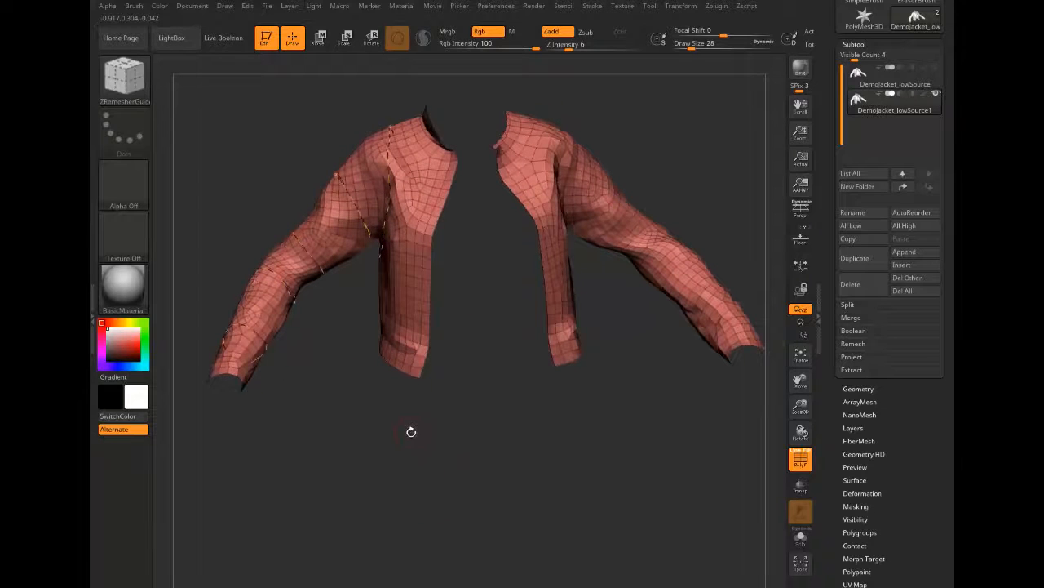
Activate symmetry for the jacket and save the project.
click(679, 6)
click(691, 290)
mouse_move(346, 488)
mouse_down()
mouse_move(356, 458)
mouse_move(356, 491)
mouse_move(355, 475)
mouse_move(346, 478)
mouse_move(362, 492)
mouse_up()
key(ctrl+s)
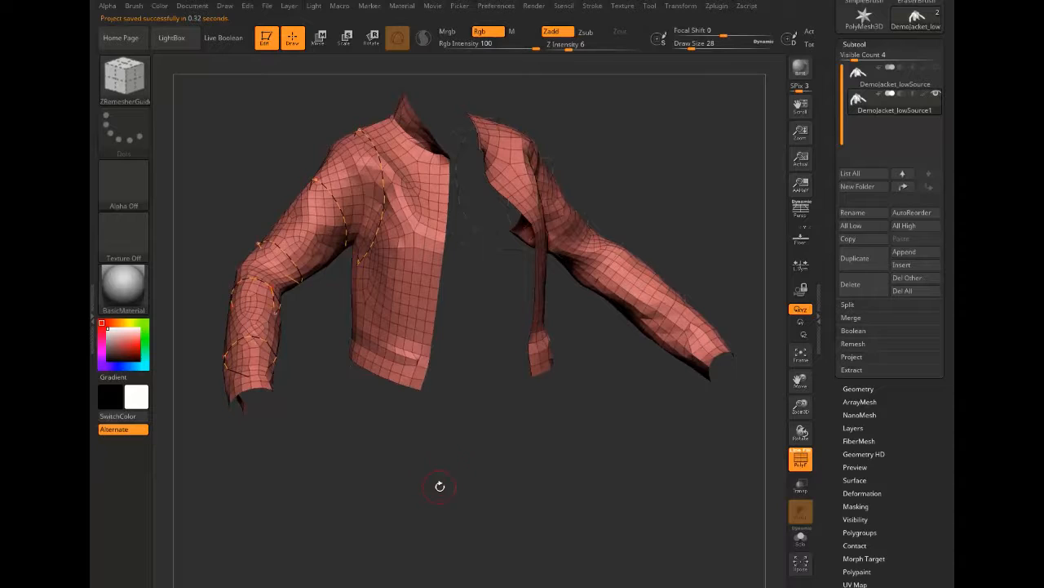
Set ZRemesher's target polygon count to 1 and remesh the jacket along the drawn guides.
click(853, 389)
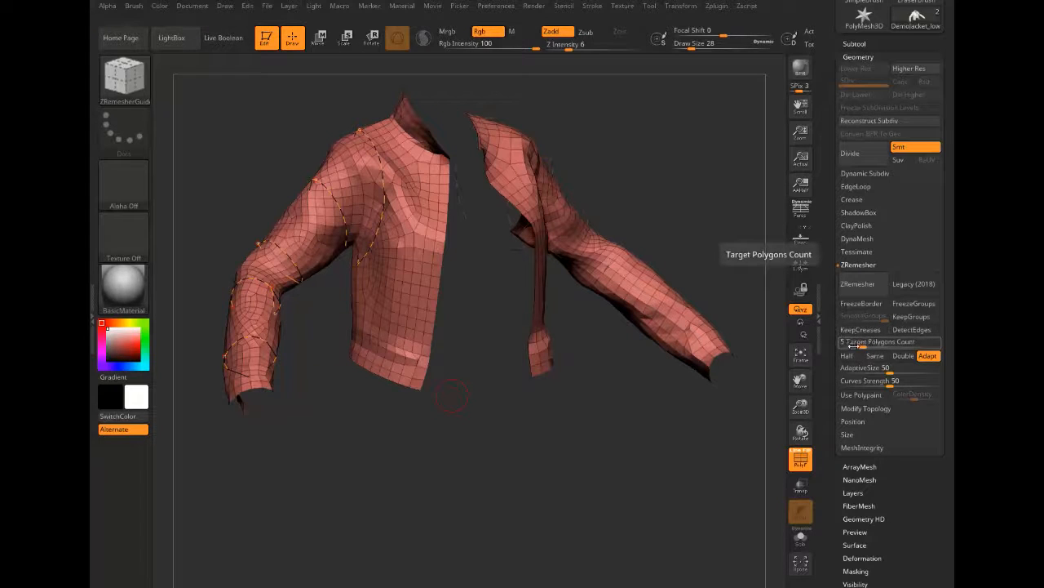
drag(831, 318, 830, 297)
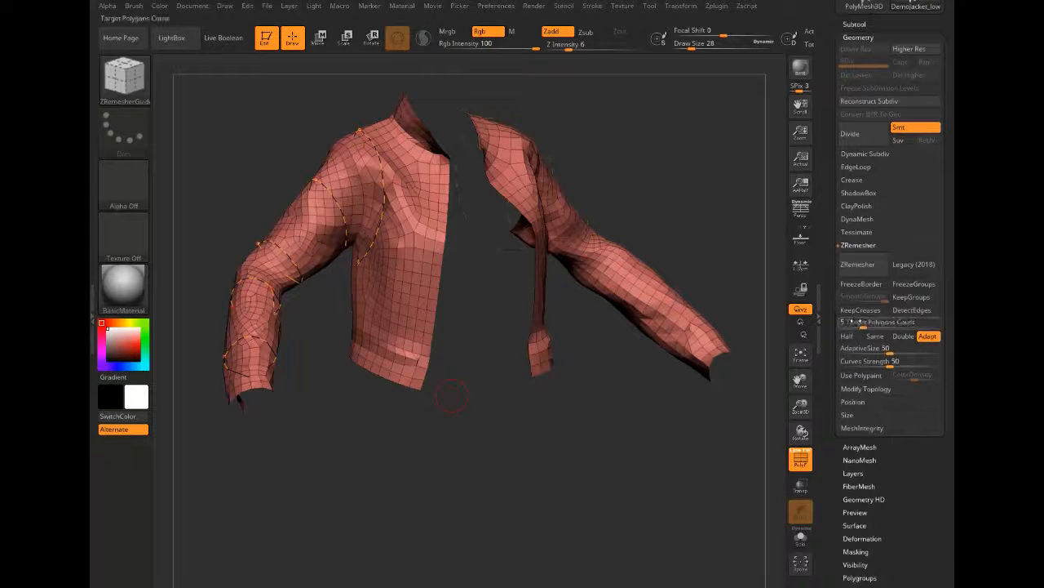
click(852, 321)
click(853, 341)
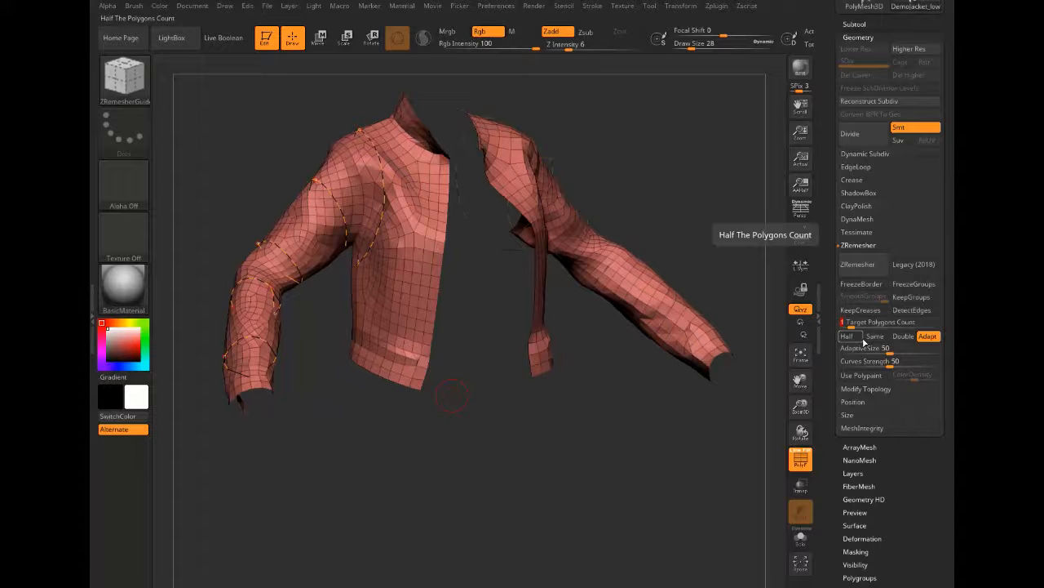
drag(394, 492, 390, 427)
click(852, 266)
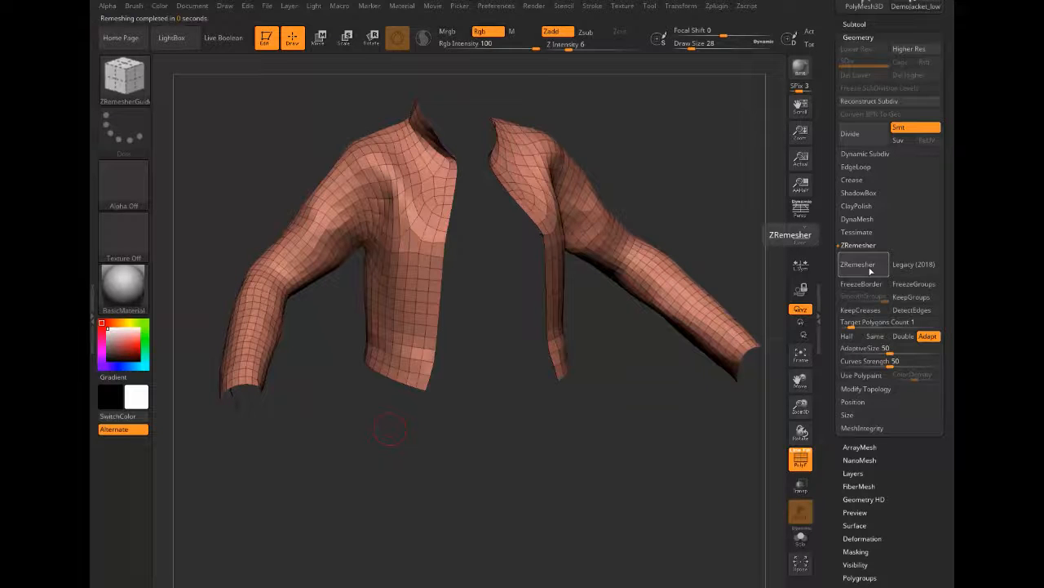
Inspect the remeshed jacket's edge flow around the shoulder, sleeve and back.
drag(345, 450, 359, 422)
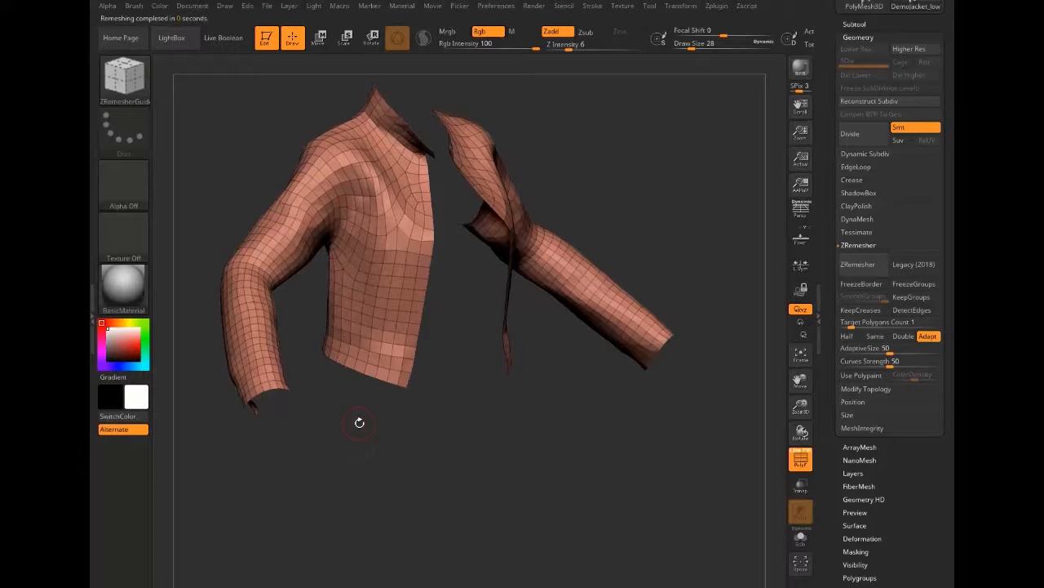
drag(256, 115, 315, 107)
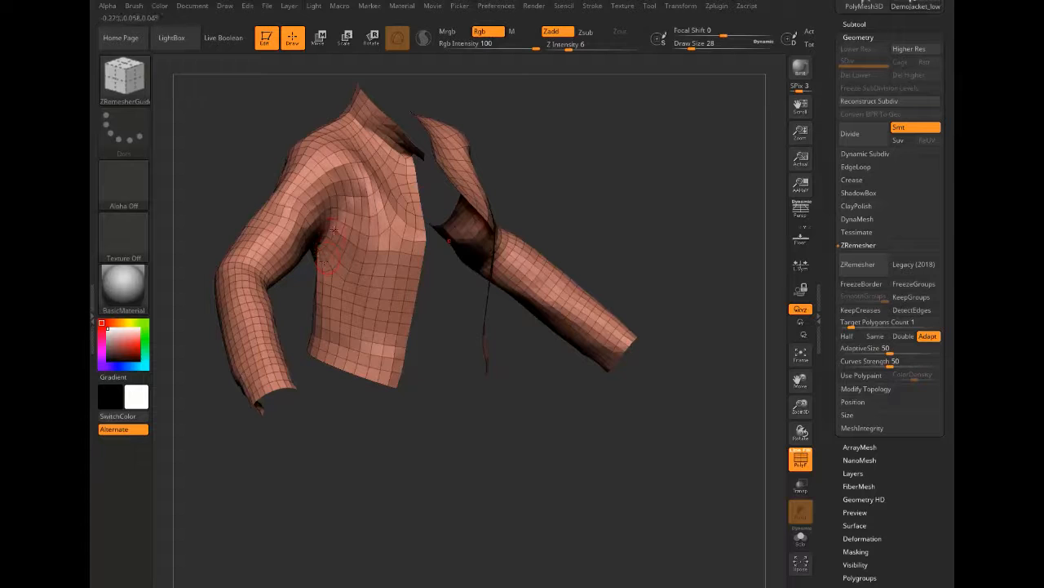
drag(240, 134, 275, 147)
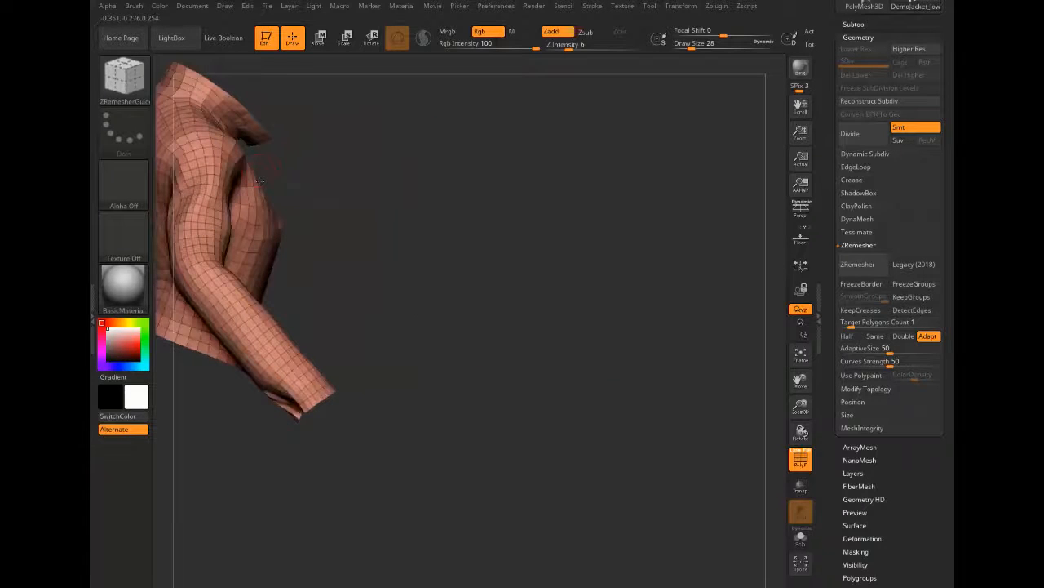
drag(411, 269, 345, 175)
drag(410, 419, 397, 438)
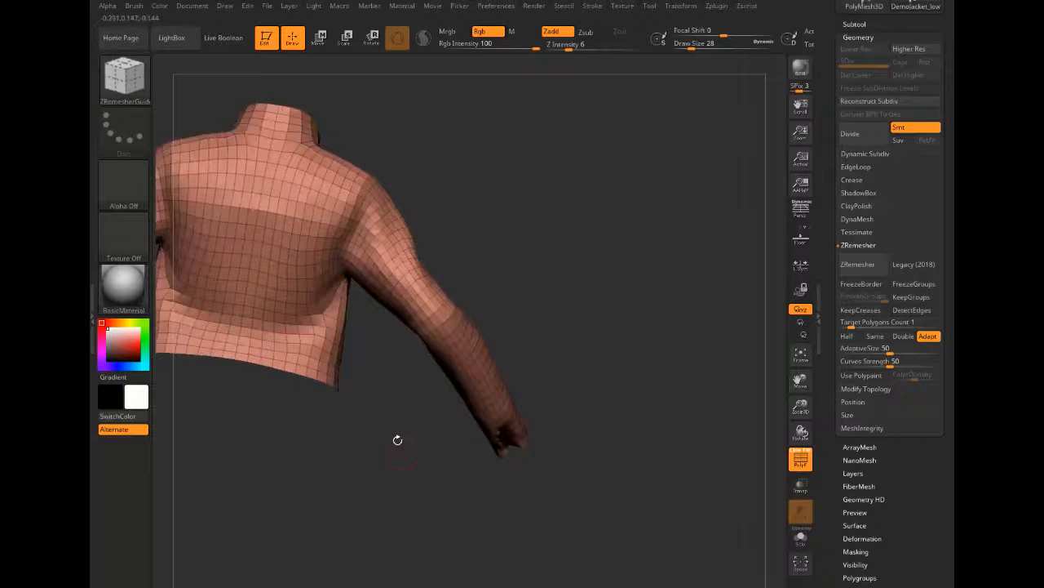
Examine the remeshed jacket's edge flow across the back, chest, front opening and both sleeves.
drag(348, 463, 450, 472)
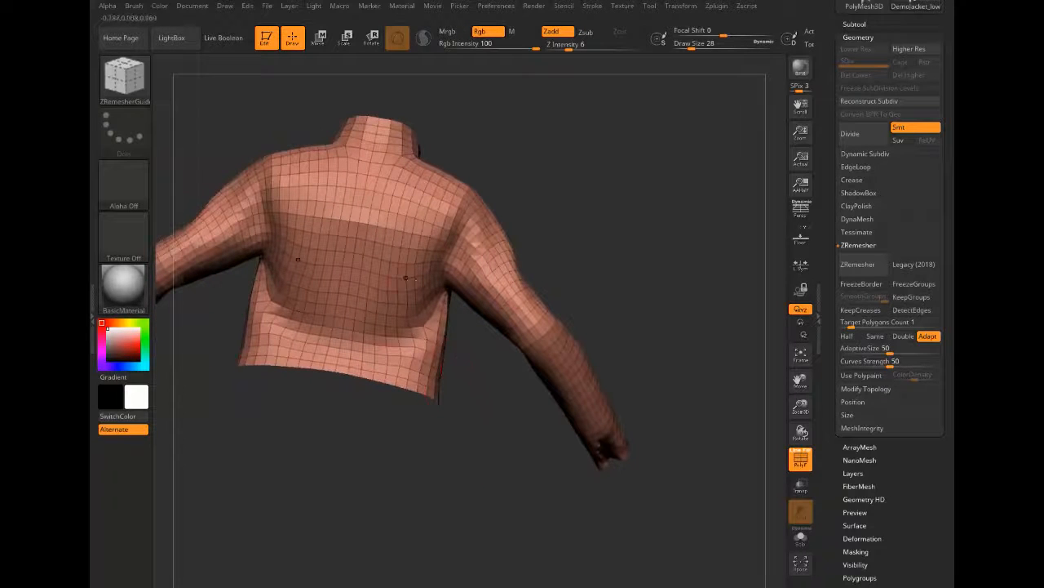
drag(392, 424, 282, 461)
drag(354, 387, 365, 360)
mouse_move(333, 436)
mouse_down()
mouse_move(314, 391)
mouse_move(281, 383)
mouse_move(252, 425)
mouse_move(333, 456)
mouse_move(331, 483)
mouse_move(345, 486)
mouse_move(333, 451)
mouse_up()
scroll(826, 85, up, 1)
drag(827, 85, 831, 118)
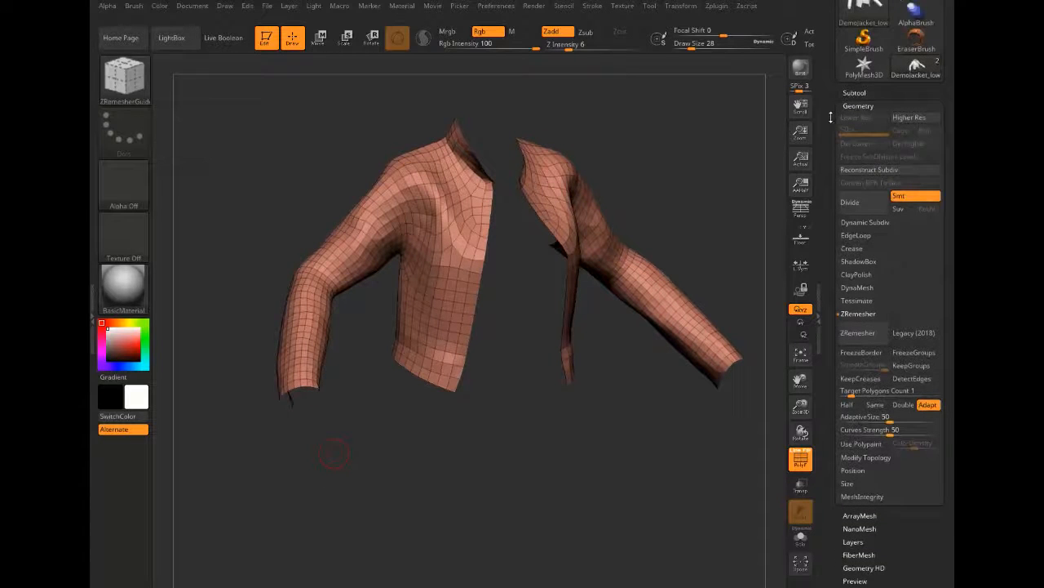
drag(825, 172, 826, 215)
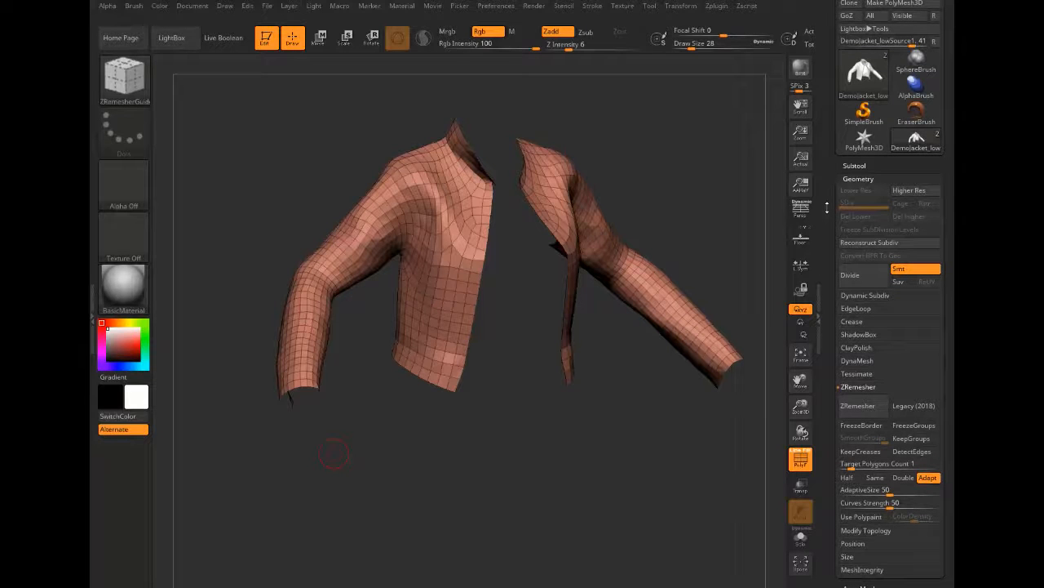
drag(379, 483, 438, 476)
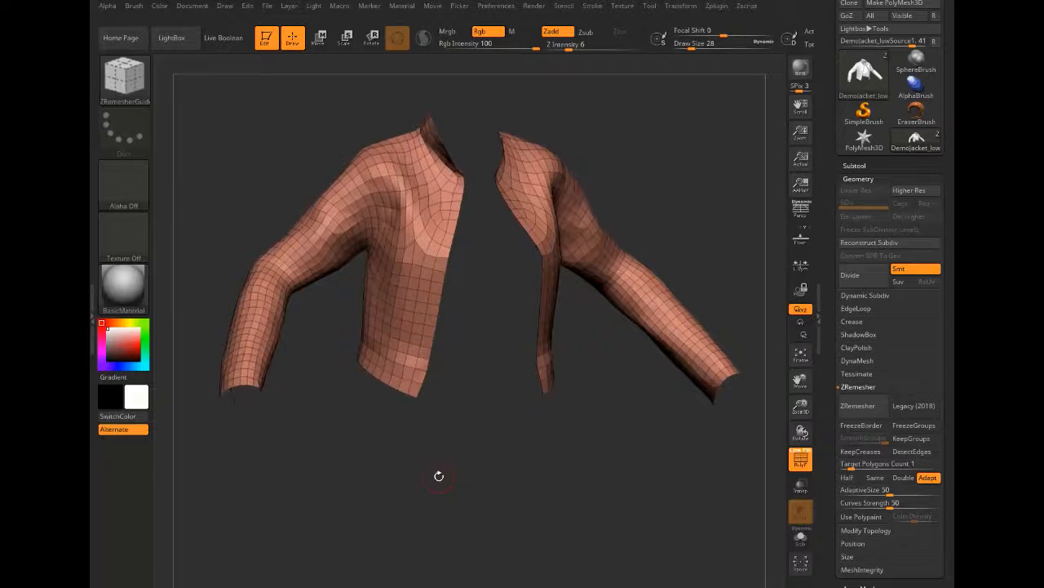
drag(436, 477, 357, 483)
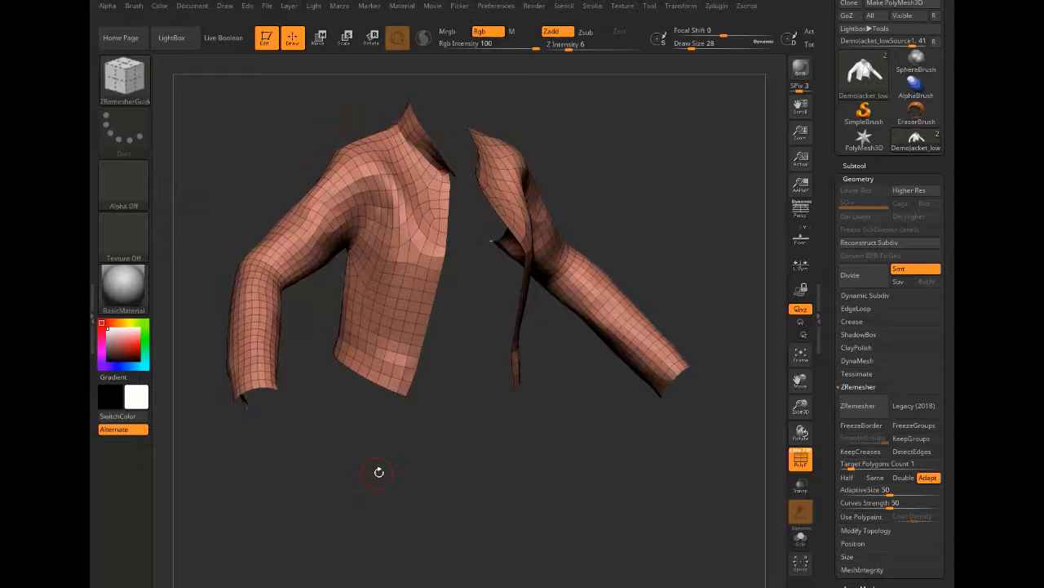
drag(289, 123, 327, 149)
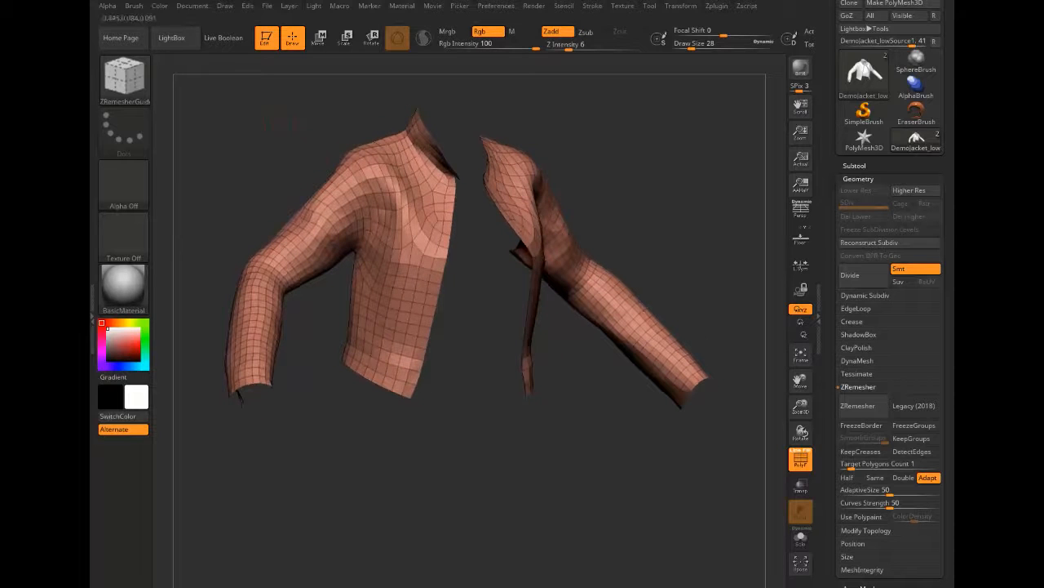
Save the project and turn off the Grp option in the jacket's export settings.
click(267, 5)
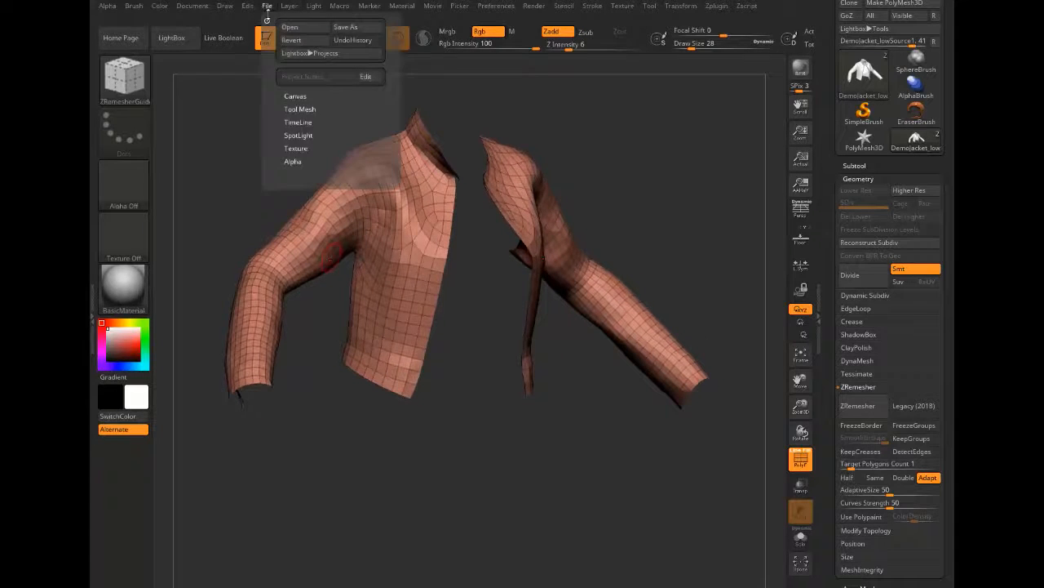
click(350, 28)
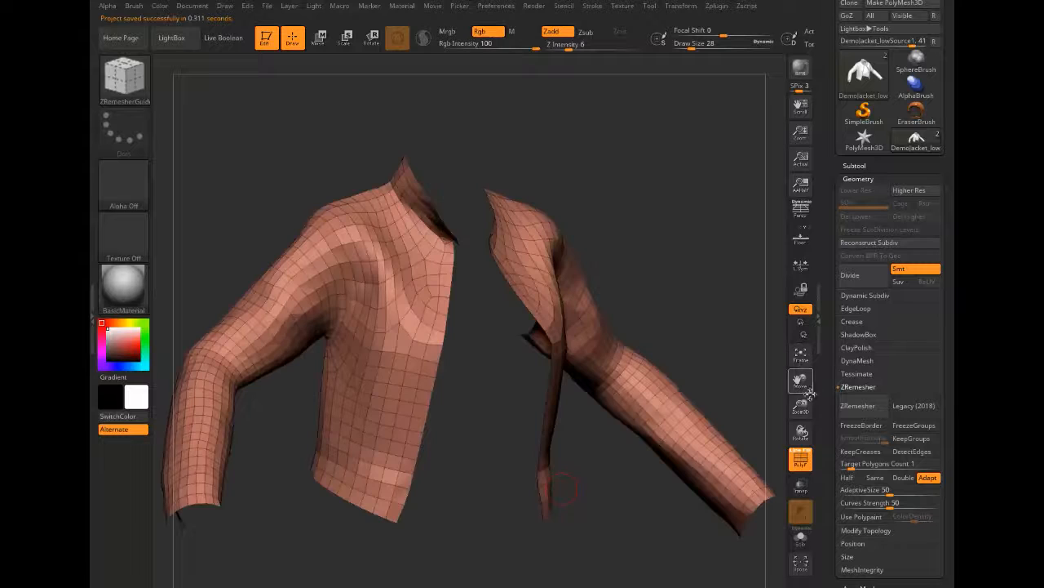
drag(830, 457, 818, 327)
click(852, 469)
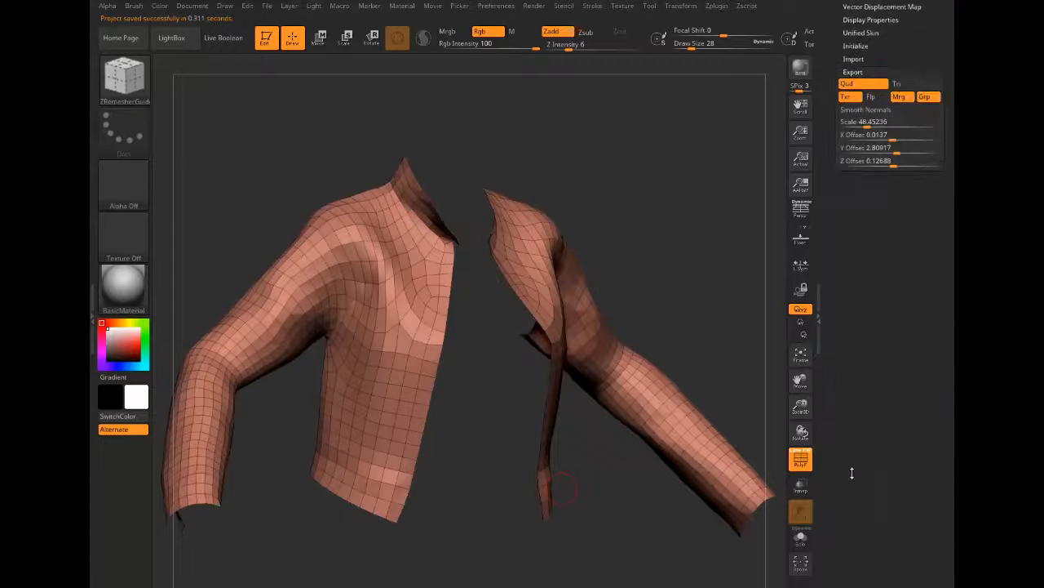
click(932, 98)
drag(877, 322, 877, 457)
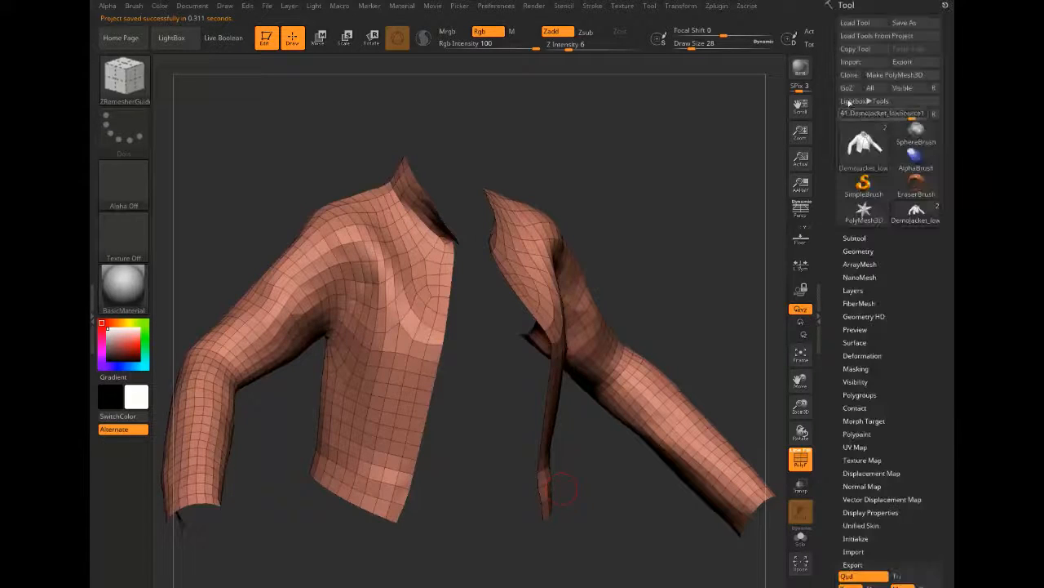
Export the remeshed jacket to the OBJ folder in OBJ format as DemoJacket_Remesh.
click(914, 62)
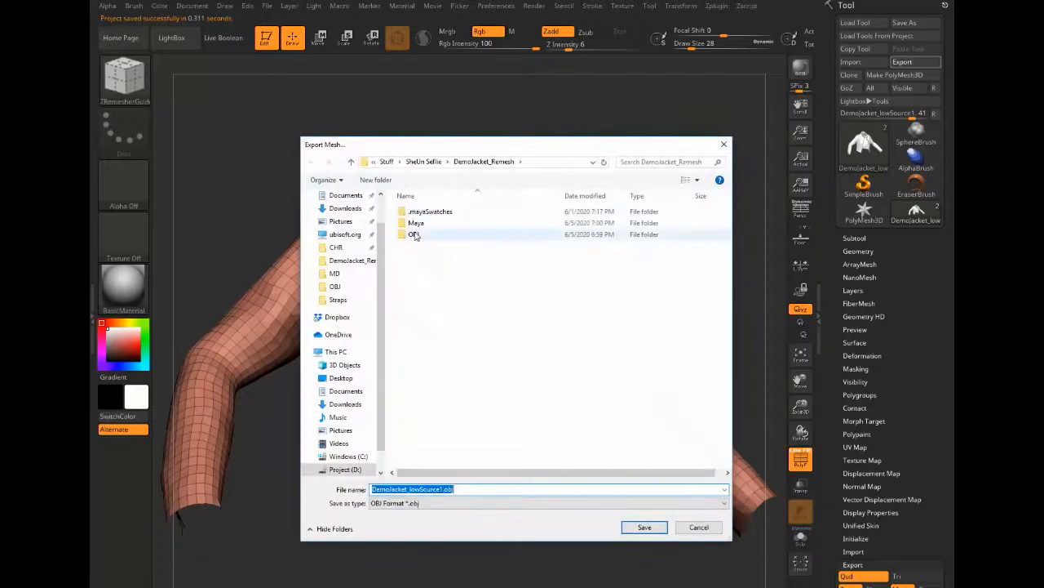
click(418, 225)
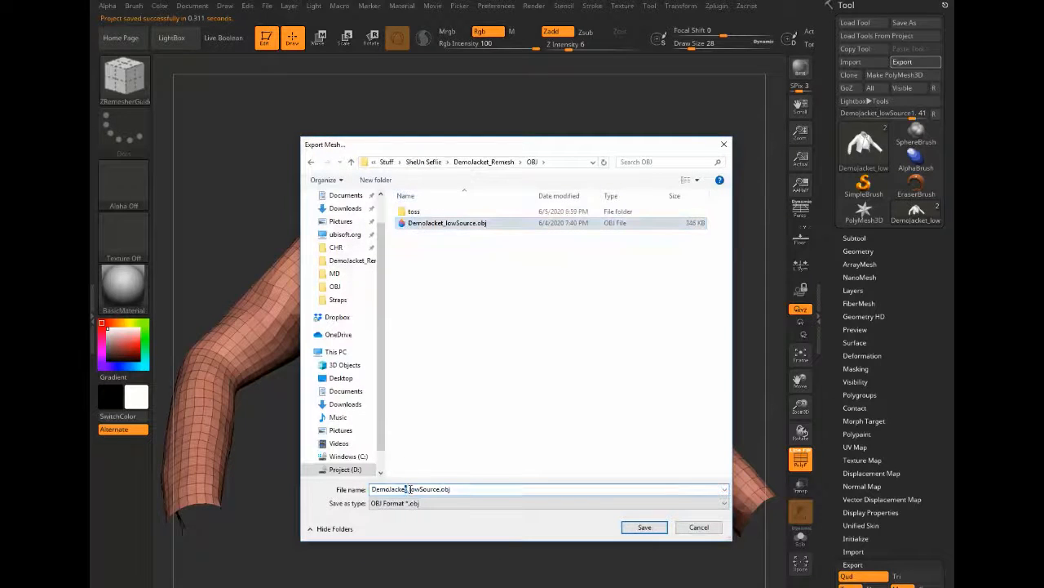
drag(409, 488, 515, 500)
text(Remesh)
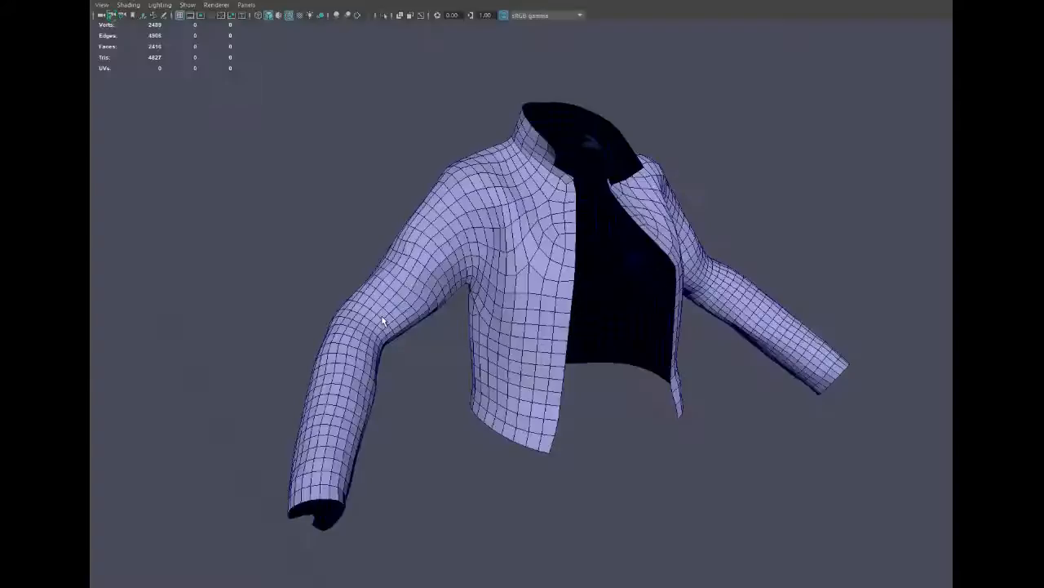
Switch to Maya, view the exported jacket from the front and select the whole mesh.
alt+drag(286, 149, 338, 173)
scroll(343, 144, down, 4)
scroll(342, 144, up, 6)
click(408, 220)
alt+drag(408, 220, 307, 210)
scroll(304, 196, up, 3)
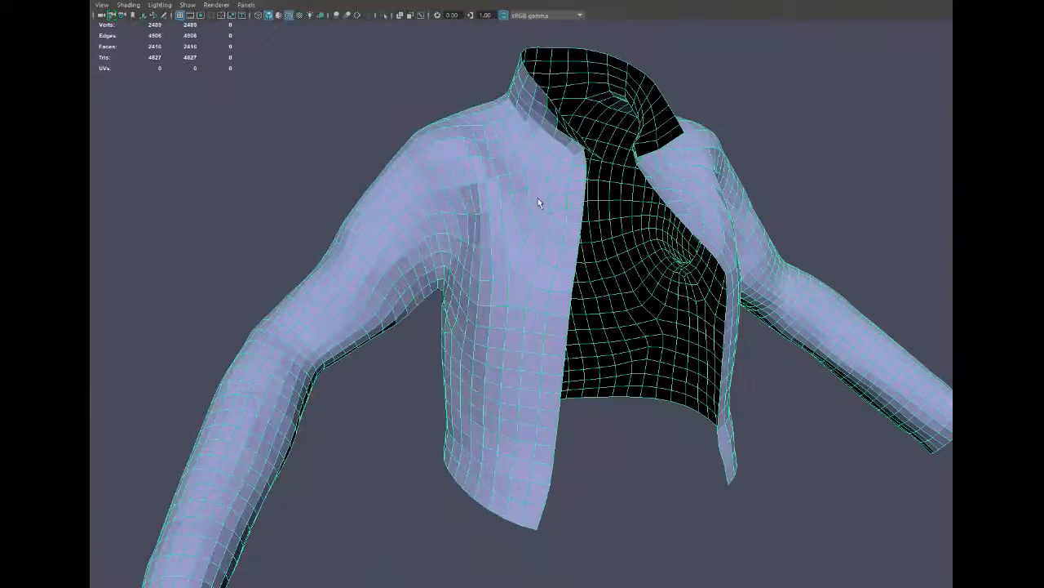
Select the face loop around the sleeve just below the armhole and colour it yellow.
key(F11)
alt+drag(289, 147, 326, 107)
scroll(328, 104, down, 2)
scroll(328, 106, up, 3)
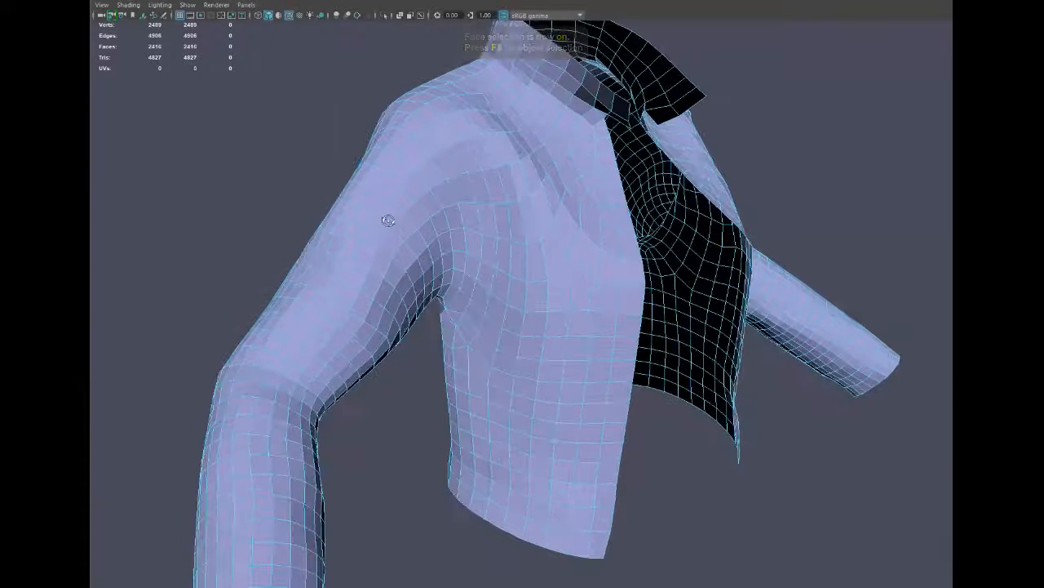
alt+drag(388, 220, 392, 208)
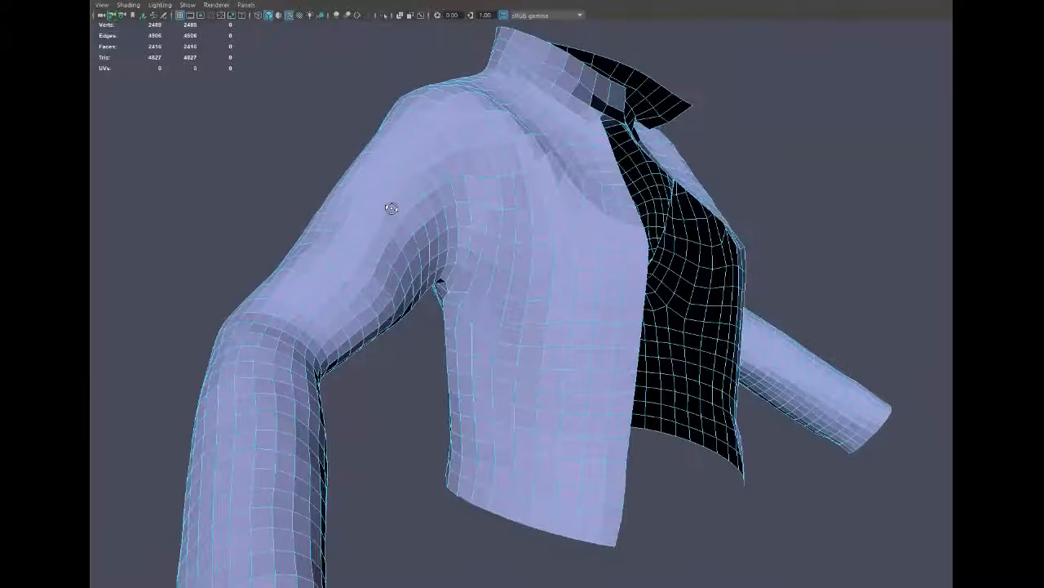
shift+double_click(452, 261)
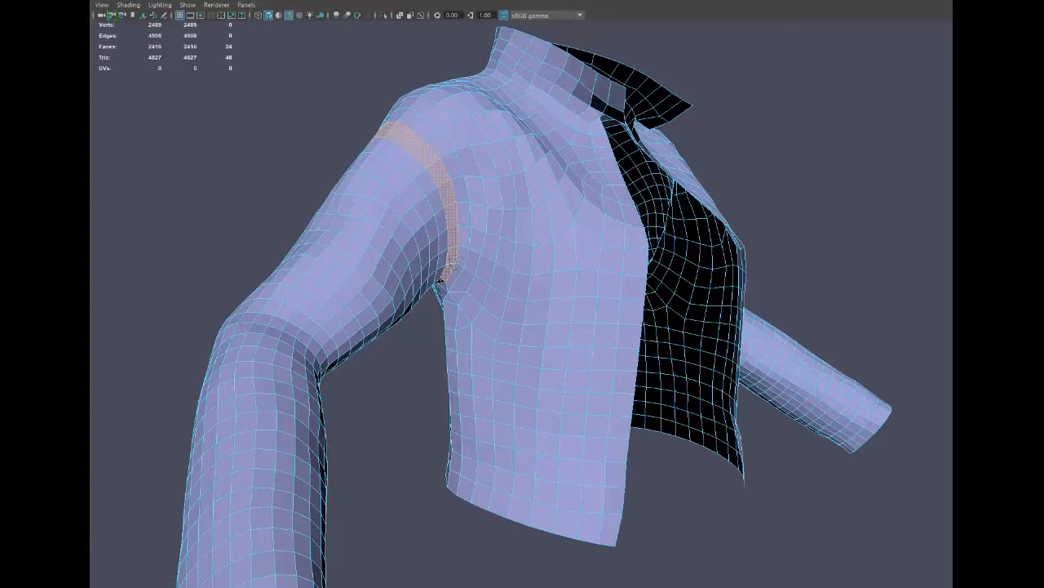
alt+drag(403, 147, 386, 180)
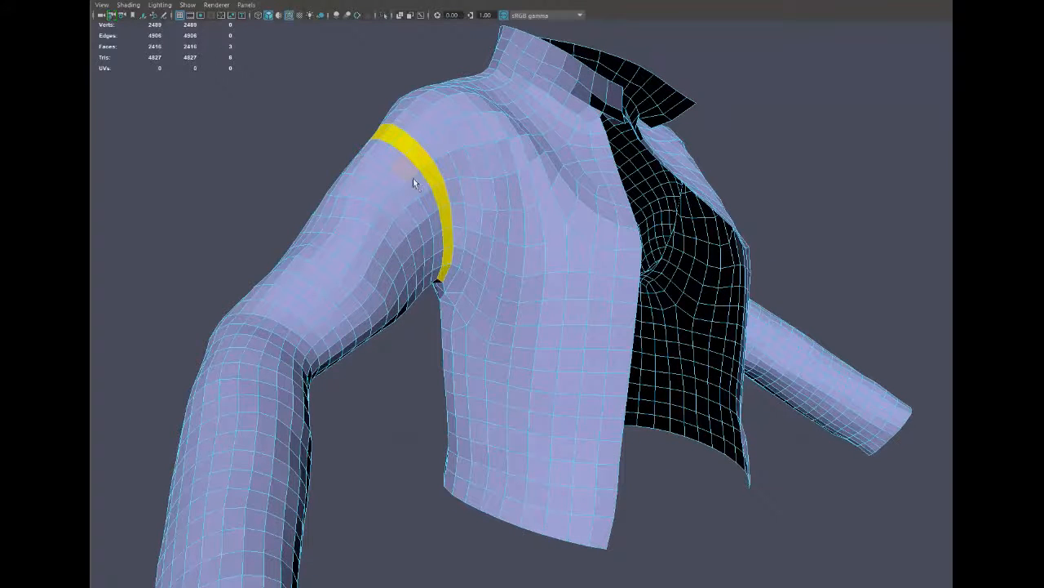
Select the neighbouring face loop further down the upper sleeve and colour it yellow.
double_click(417, 186)
click(316, 95)
shift+double_click(408, 175)
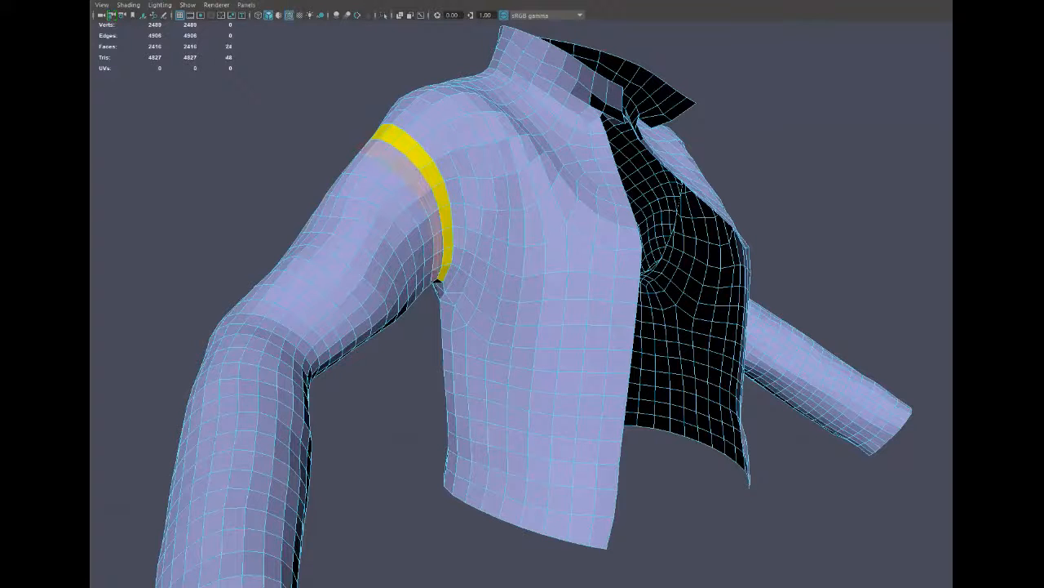
mouse_move(408, 175)
alt+mouse_down()
mouse_move(387, 144)
mouse_move(408, 157)
mouse_move(416, 188)
alt+mouse_up()
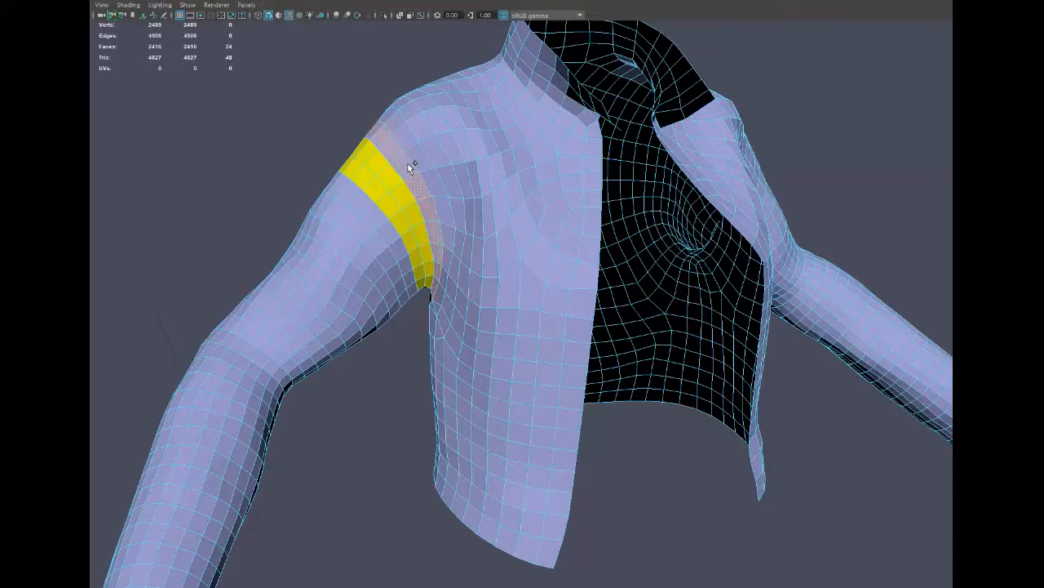
Extend the yellow band with the adjoining face loop on the shoulder side of the armhole.
alt+drag(487, 156, 435, 160)
click(413, 173)
double_click(413, 174)
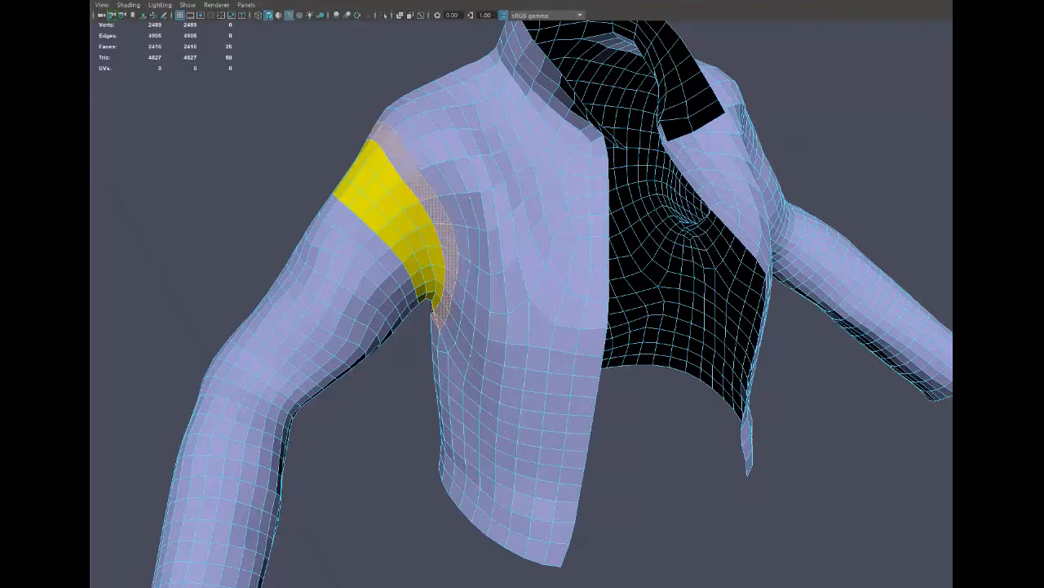
click(426, 163)
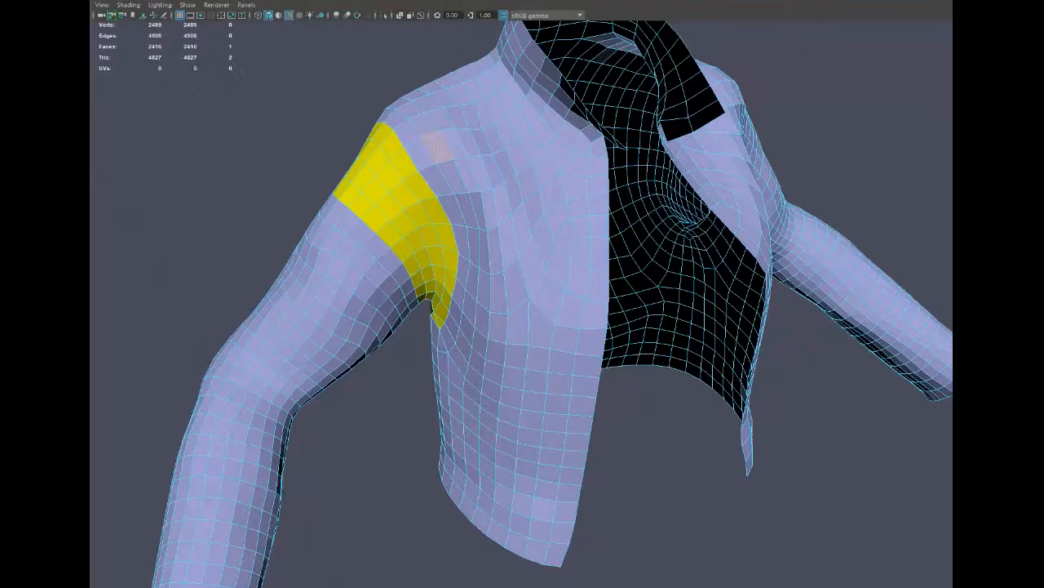
Colour yellow the torso-side face loop that runs over the shoulder, down the back and under the arm.
click(436, 147)
alt+drag(478, 263, 488, 252)
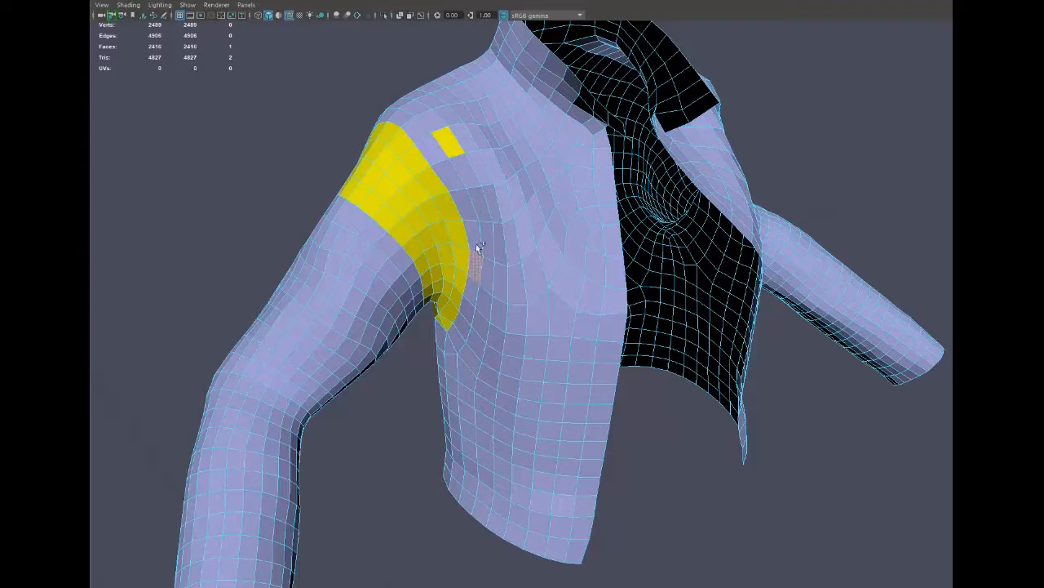
alt+drag(476, 245, 487, 285)
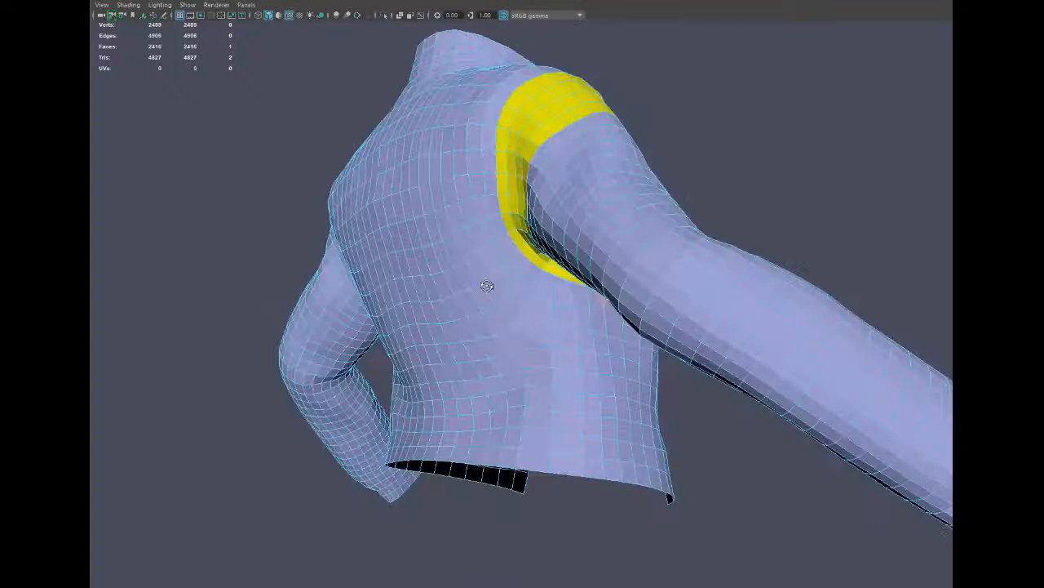
shift+double_click(550, 278)
alt+drag(771, 181, 612, 200)
key(g)
alt+drag(369, 214, 607, 356)
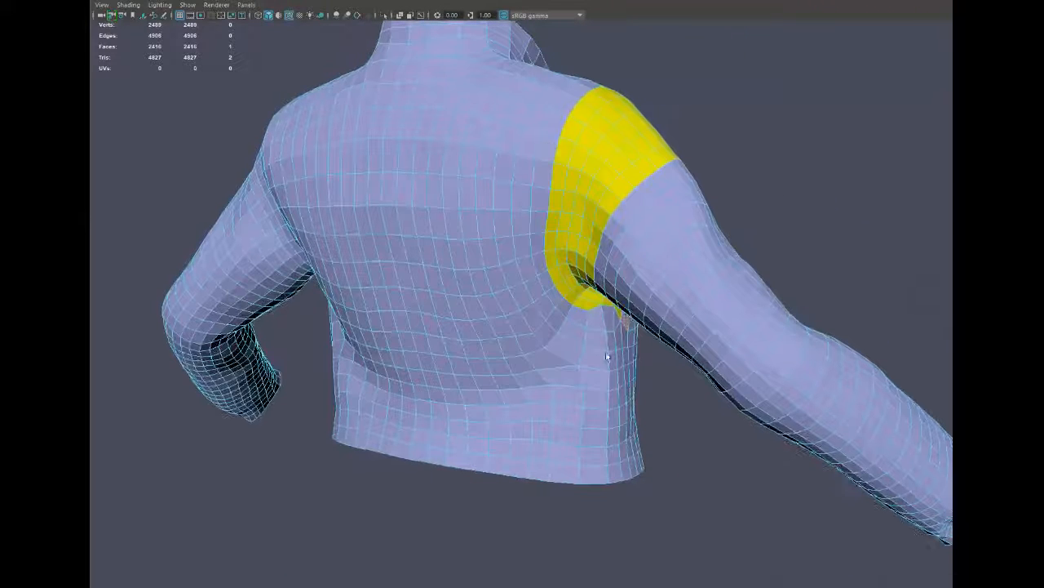
shift+double_click(579, 317)
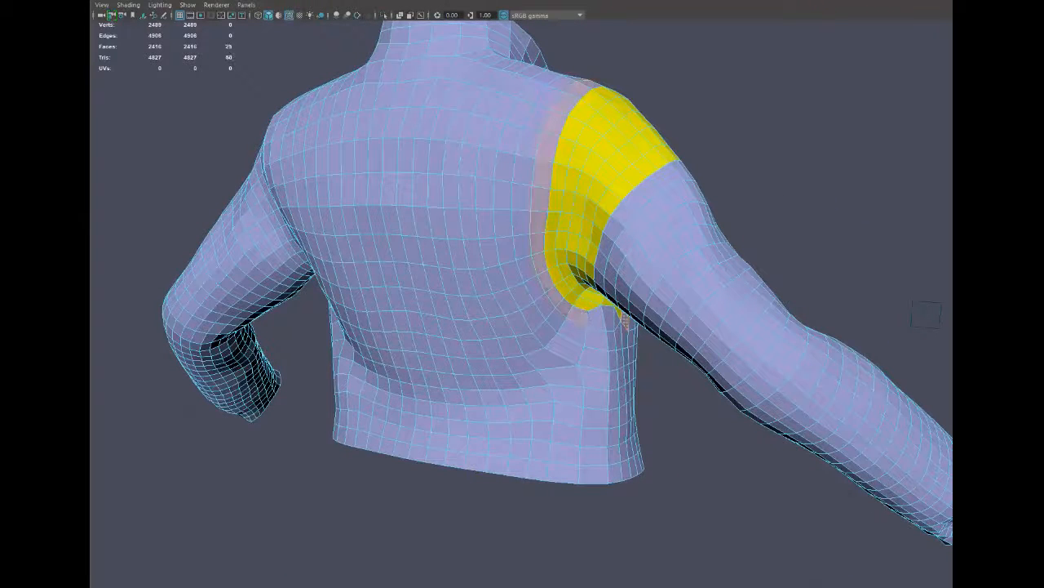
key(g)
Examine how the yellow armhole loops run under the arm, across the back and over the front of the shoulder.
alt+drag(517, 226, 351, 243)
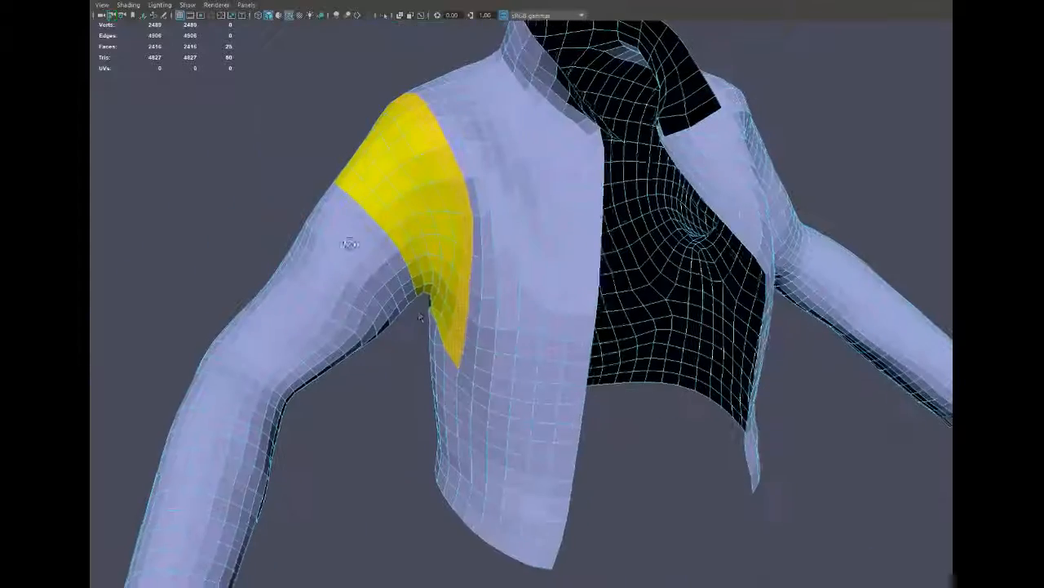
alt+drag(282, 120, 373, 54)
alt+right_drag(523, 315, 579, 410)
mouse_move(557, 235)
alt+mouse_down()
mouse_move(497, 226)
mouse_move(514, 204)
mouse_move(538, 245)
mouse_move(549, 226)
alt+mouse_up()
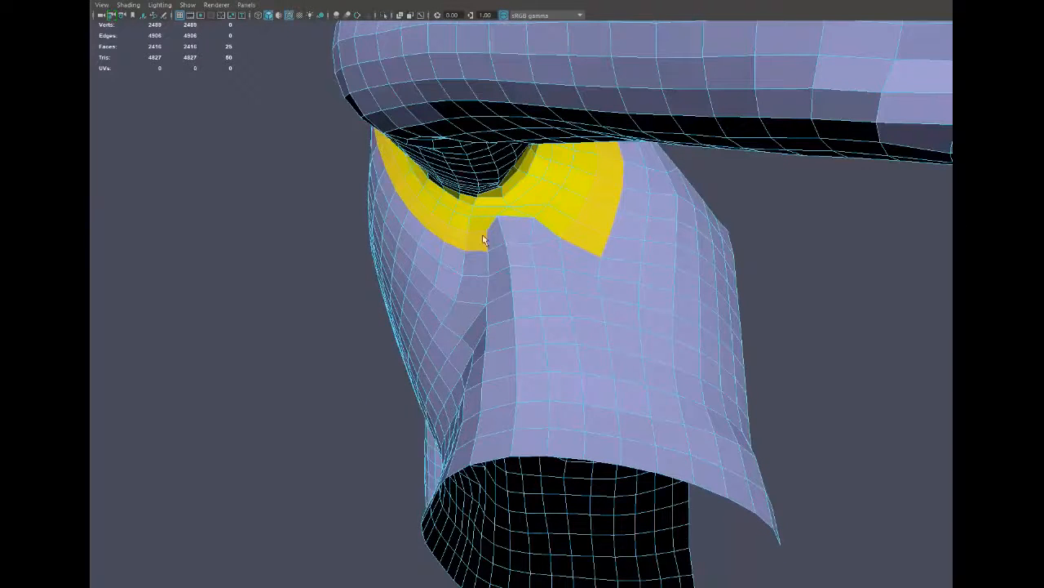
alt+drag(580, 204, 509, 236)
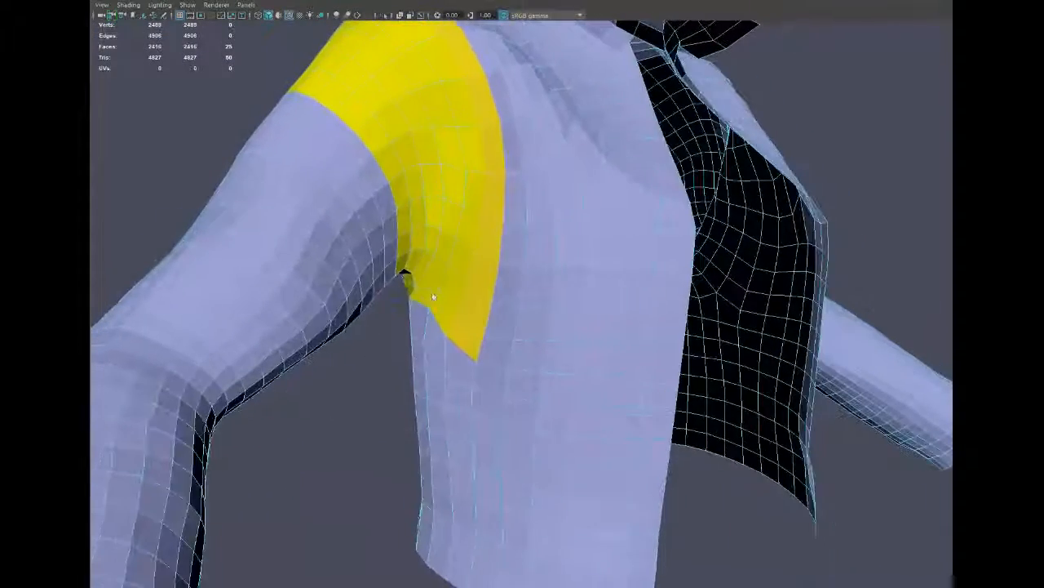
alt+drag(433, 298, 508, 319)
alt+drag(470, 217, 529, 192)
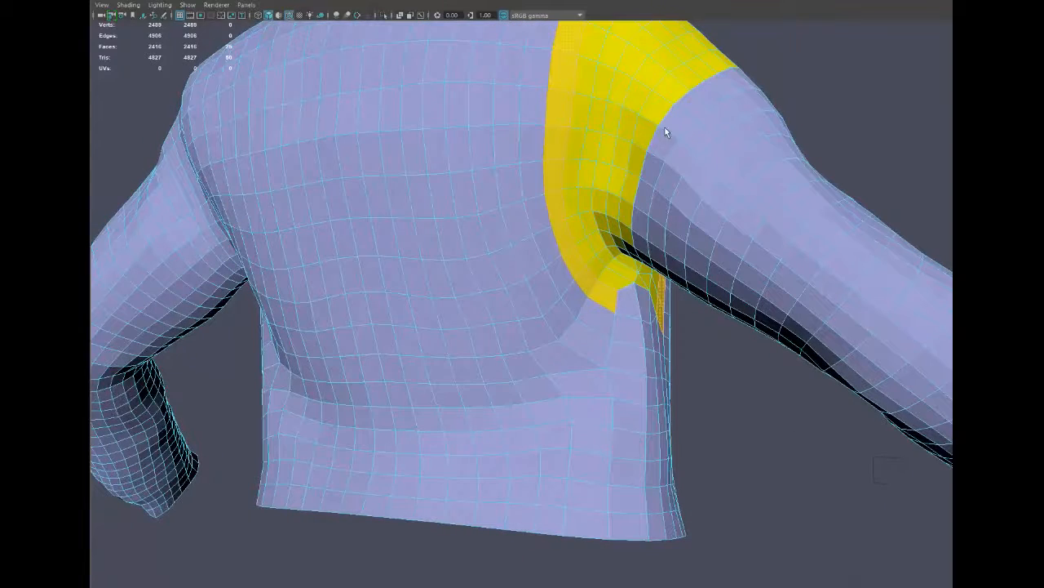
alt+drag(556, 102, 387, 307)
alt+drag(391, 134, 408, 202)
alt+drag(467, 239, 479, 327)
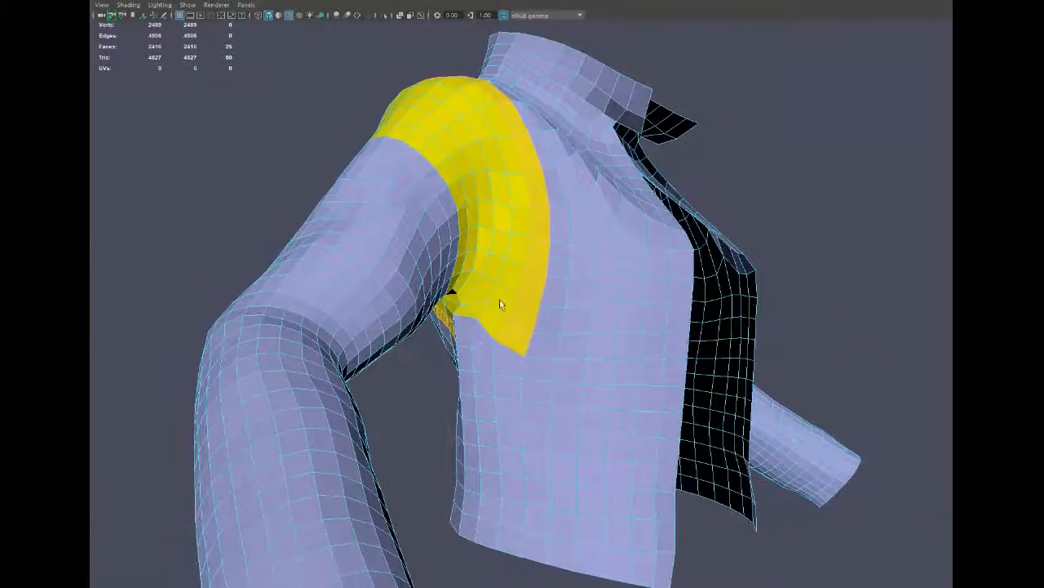
Select the adjacent face loops around the elbow and colour them yellow.
alt+drag(432, 334, 461, 194)
click(443, 189)
shift+double_click(427, 182)
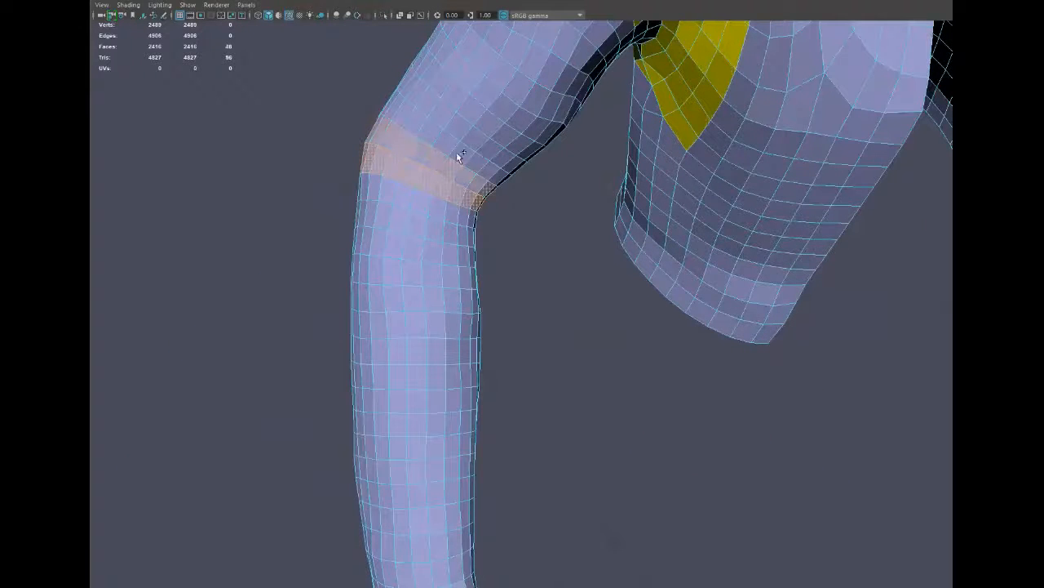
shift+double_click(454, 156)
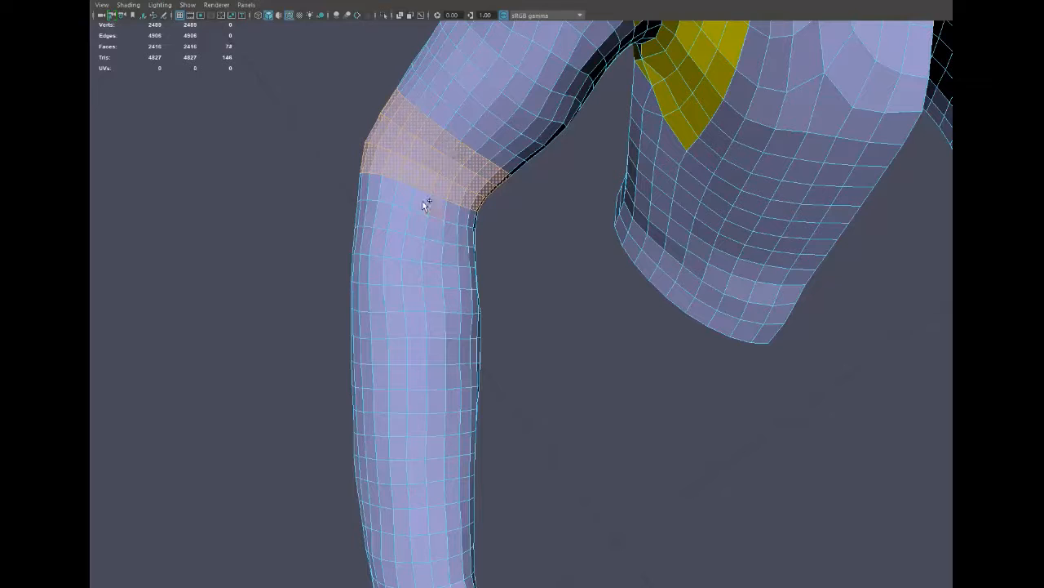
shift+double_click(419, 231)
key(g)
Select a single face loop around the middle of the forearm and colour it yellow.
alt+right_drag(417, 236, 273, 240)
alt+drag(272, 240, 469, 327)
click(498, 327)
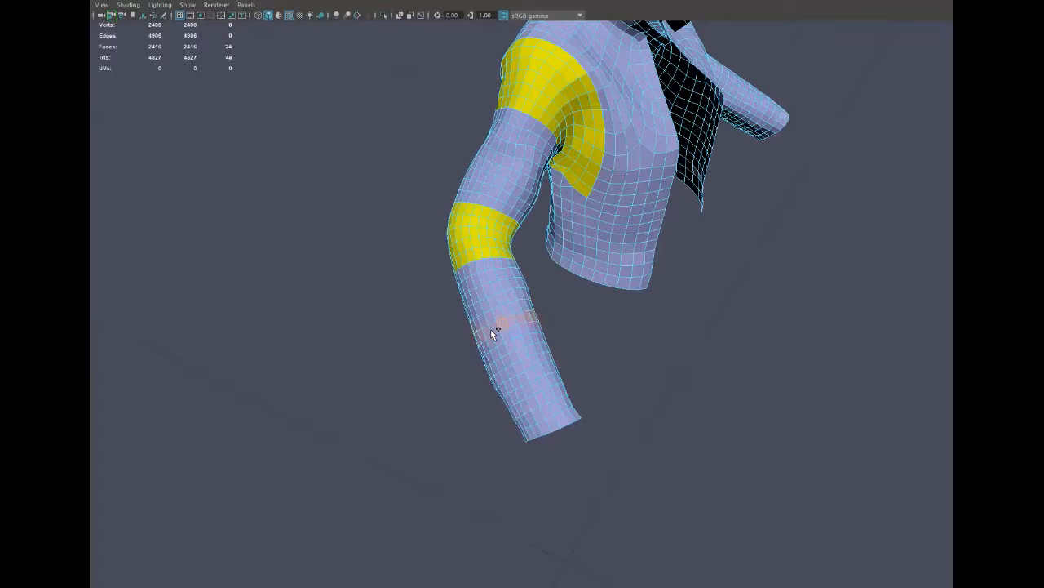
alt+drag(334, 375, 276, 356)
alt+middle_drag(488, 316, 272, 424)
alt+drag(272, 424, 341, 378)
scroll(341, 378, down, 2)
scroll(350, 375, up, 1)
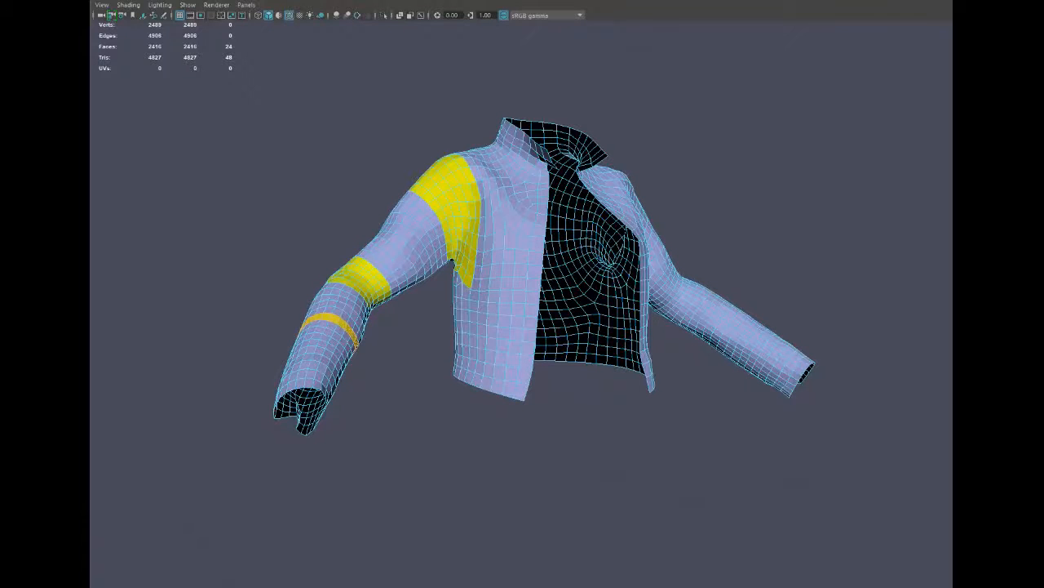
Switch to ZBrush and frame the remeshed jacket in a three-quarter front view.
click(634, 585)
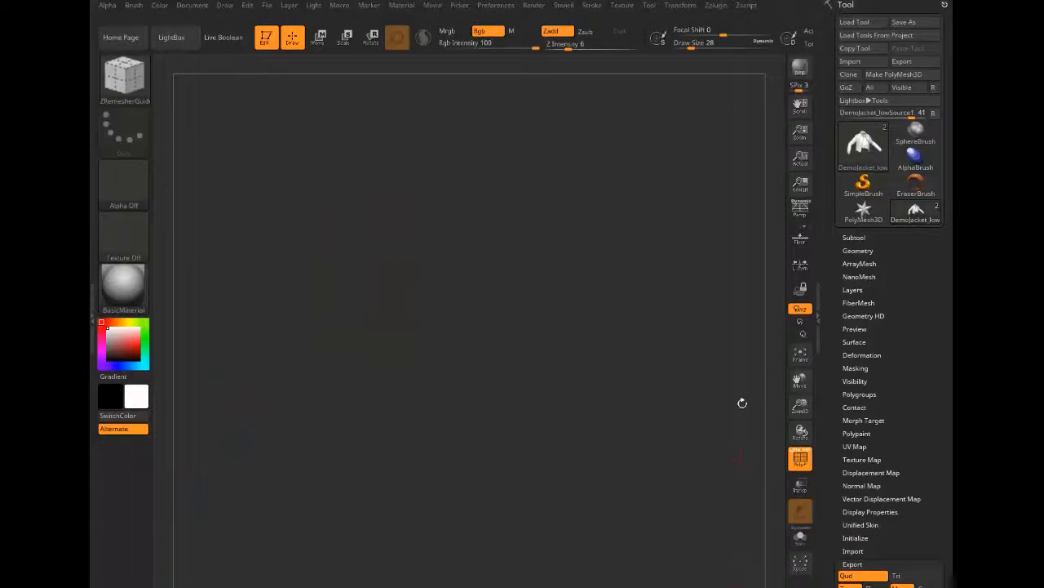
click(799, 354)
drag(218, 189, 281, 192)
drag(314, 102, 389, 313)
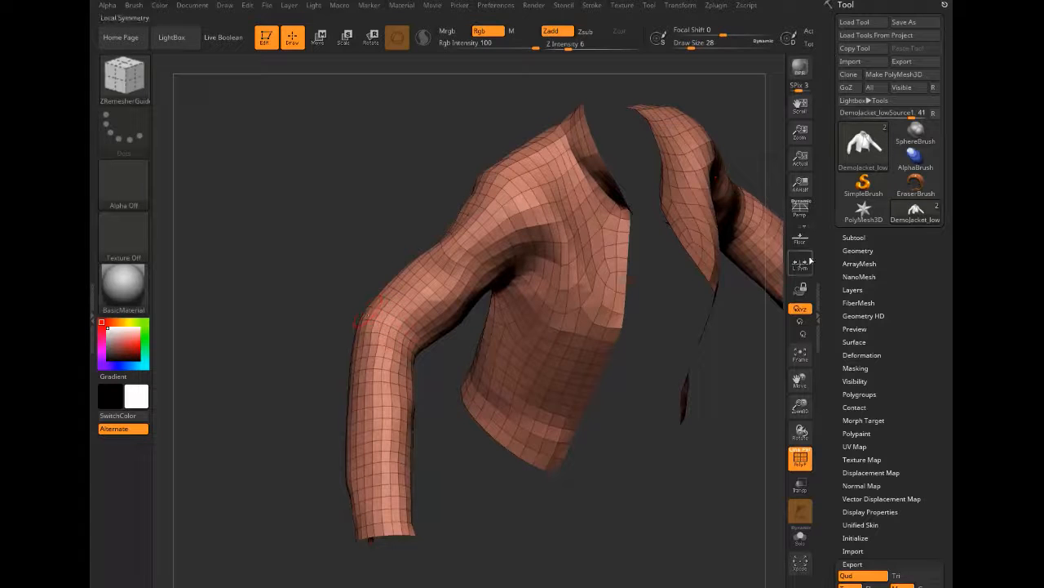
Rename the remeshed jacket subtool, DemoJacket_lowSource1, as DemoJacket_remesh.
click(854, 237)
mouse_move(891, 297)
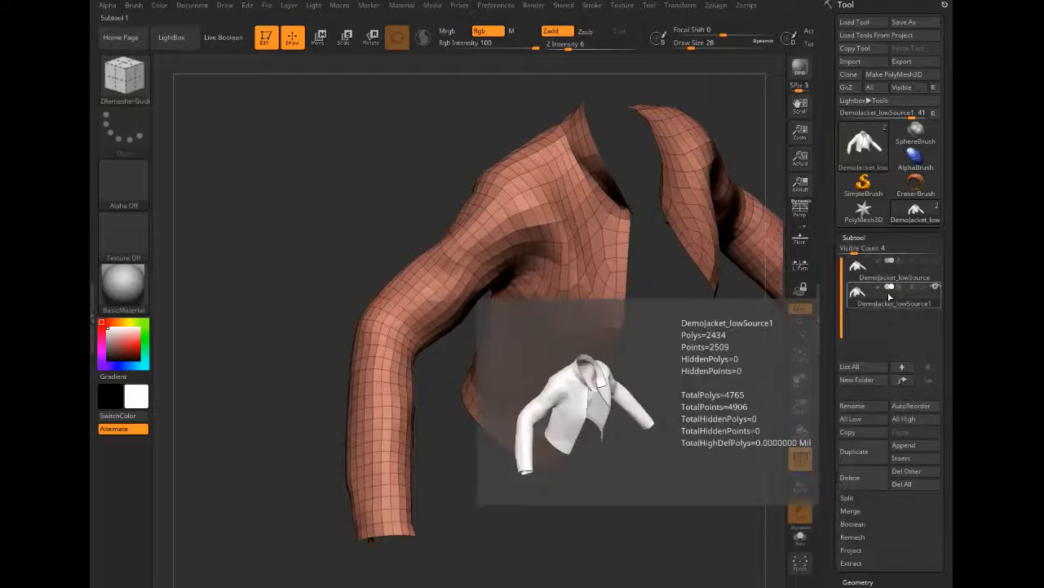
click(867, 406)
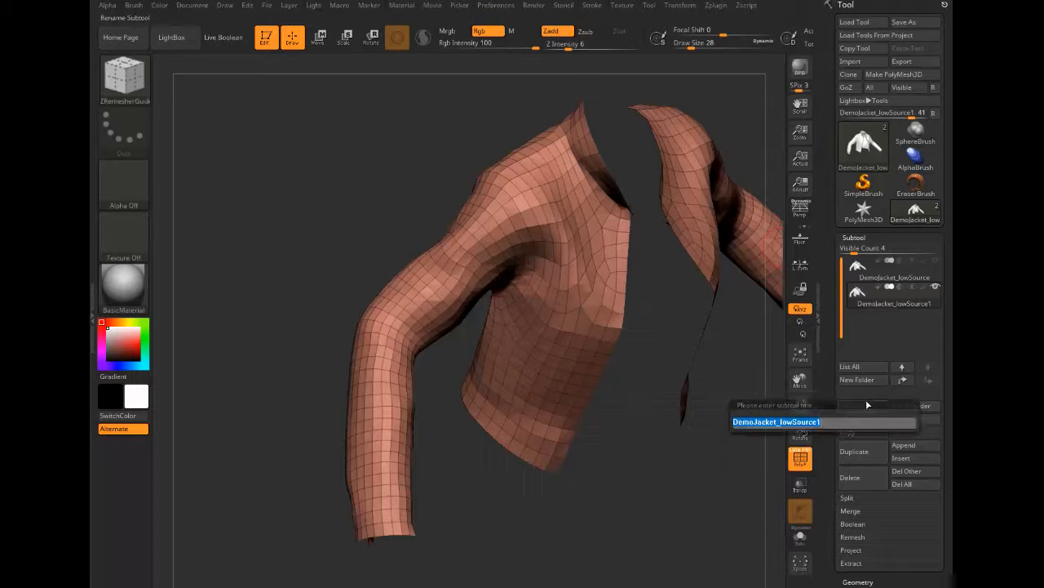
key(End)
key(BackSpace)
key(BackSpace)
key(BackSpace)
key(BackSpace)
key(BackSpace)
key(BackSpace)
key(BackSpace)
key(BackSpace)
key(BackSpace)
text(hires)
key(Return)
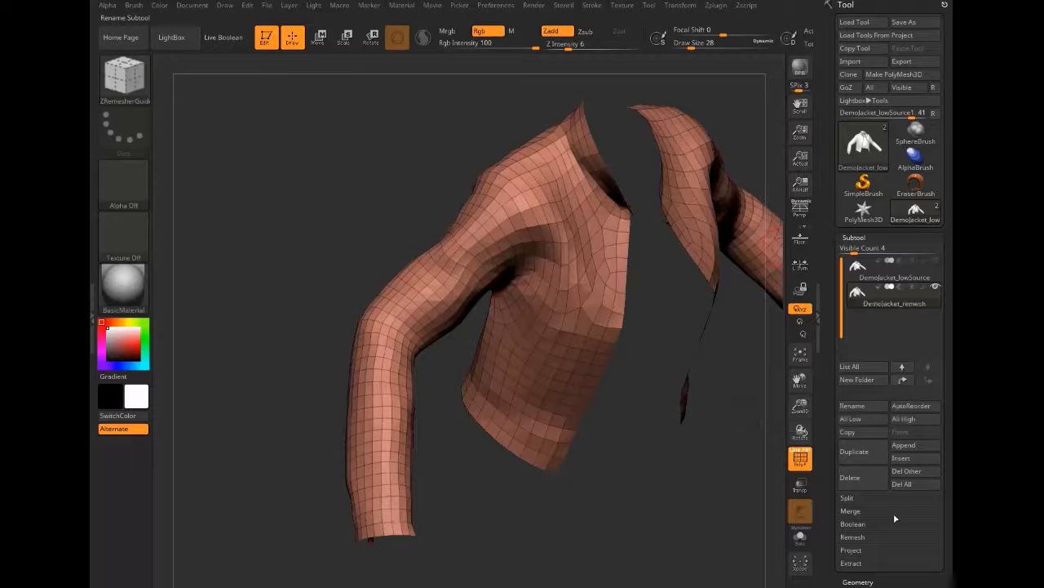
Compare the DemoJacket_lowSource and DemoJacket_remesh meshes by switching between the two subtools and their visibility.
click(893, 269)
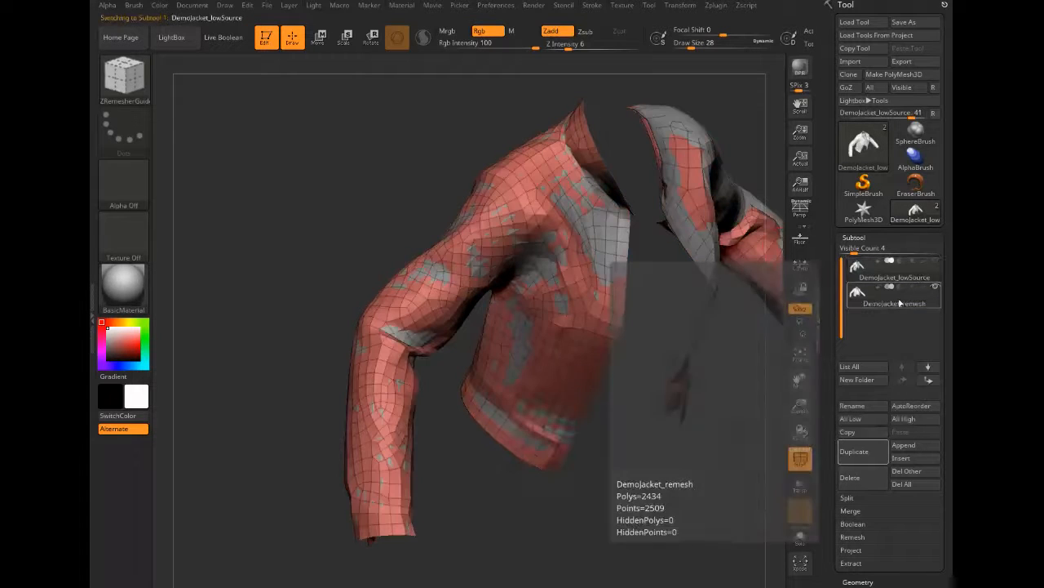
click(901, 302)
click(936, 287)
click(922, 276)
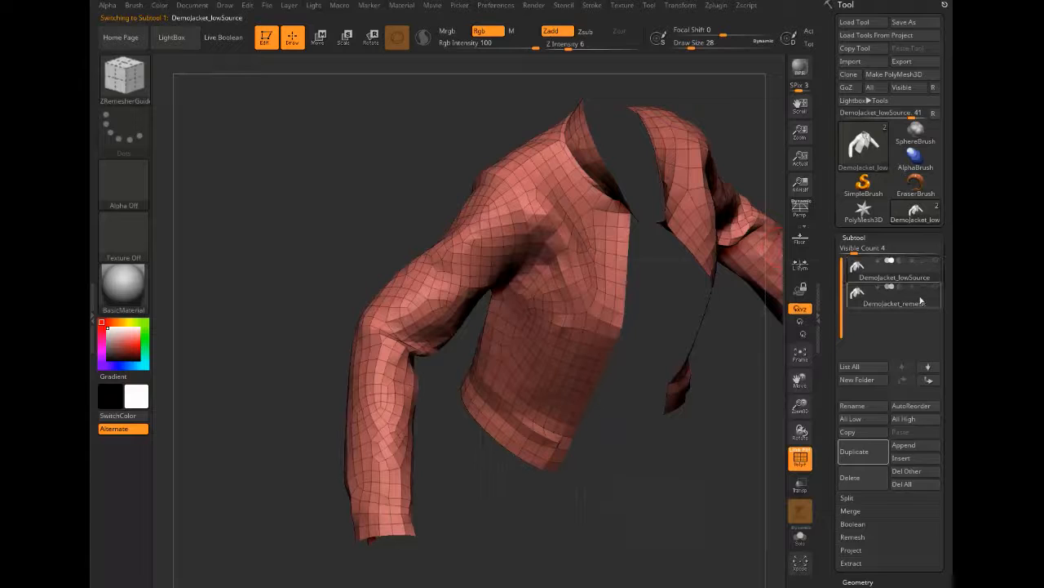
click(921, 300)
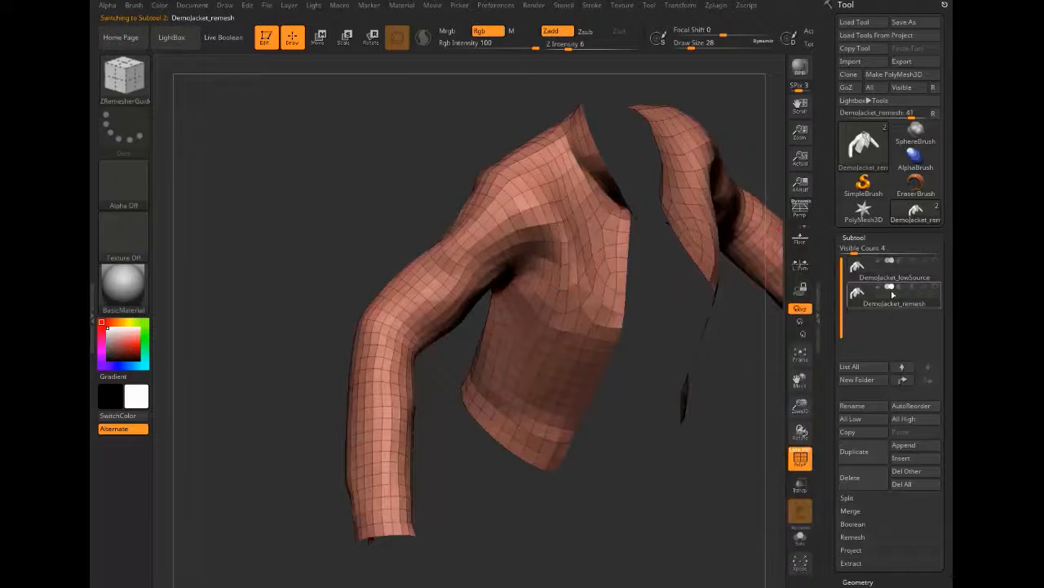
Move DemoJacket_remesh above DemoJacket_lowSource and display both meshes overlaid with transparency, keeping the remesh active.
click(909, 381)
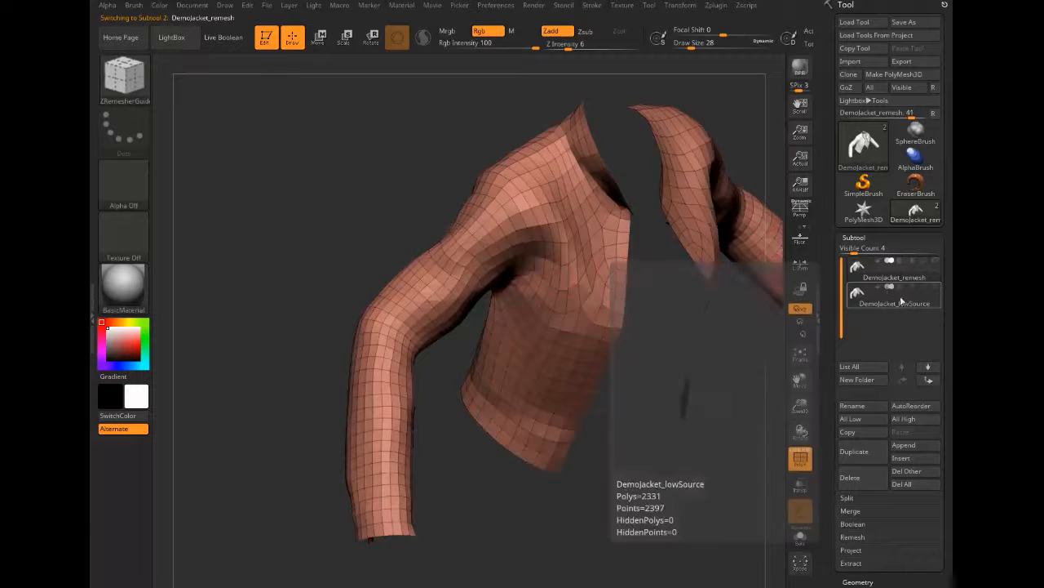
click(896, 301)
click(800, 485)
click(799, 485)
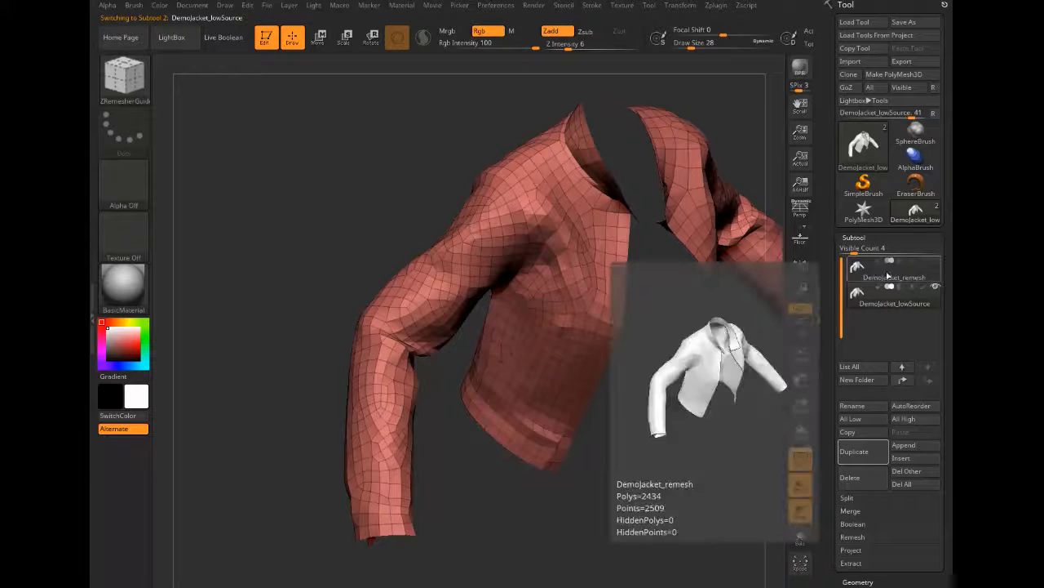
click(890, 274)
Add a new sculpting layer to the DemoJacket_remesh subtool.
drag(832, 552, 830, 469)
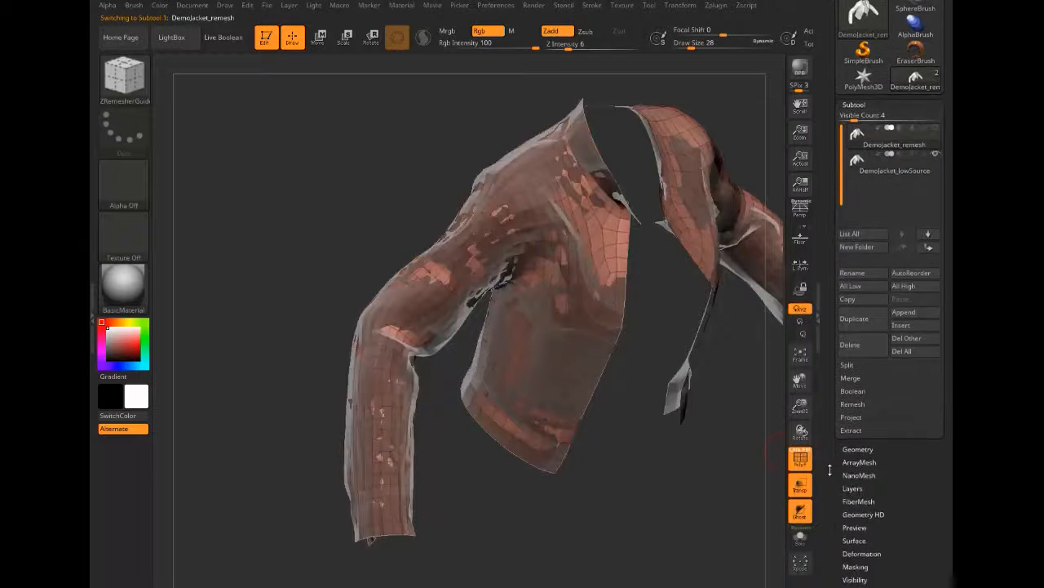
click(851, 488)
click(853, 316)
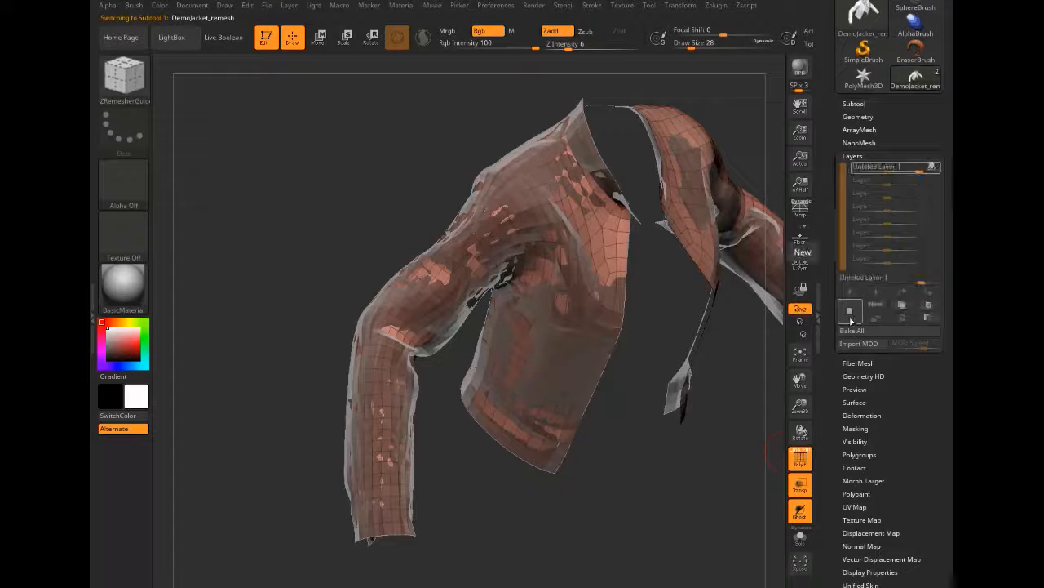
Project the source jacket's folds onto the remeshed upper sleeve and elbow with the ZProject brush.
click(133, 87)
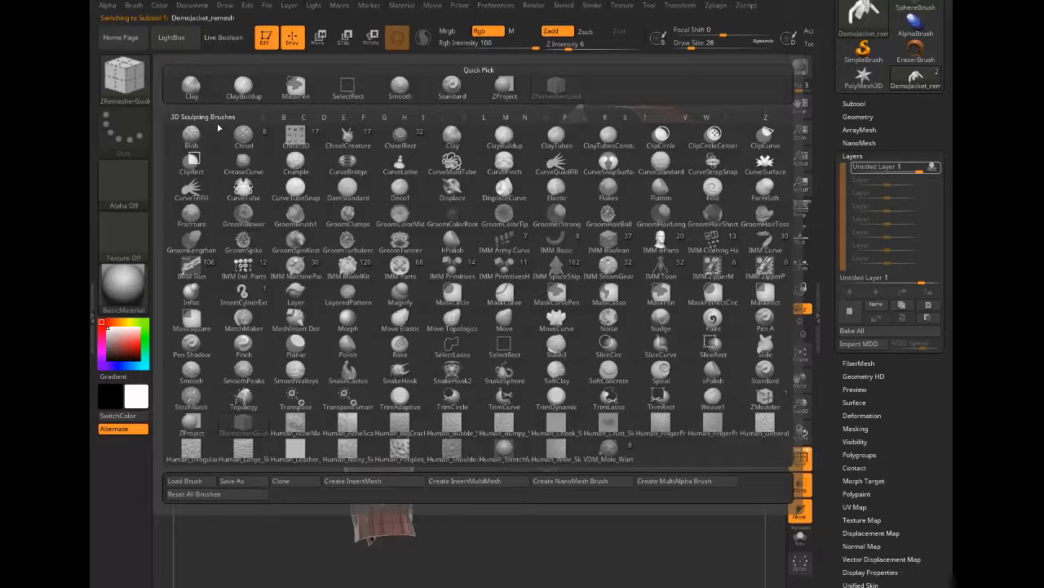
click(501, 96)
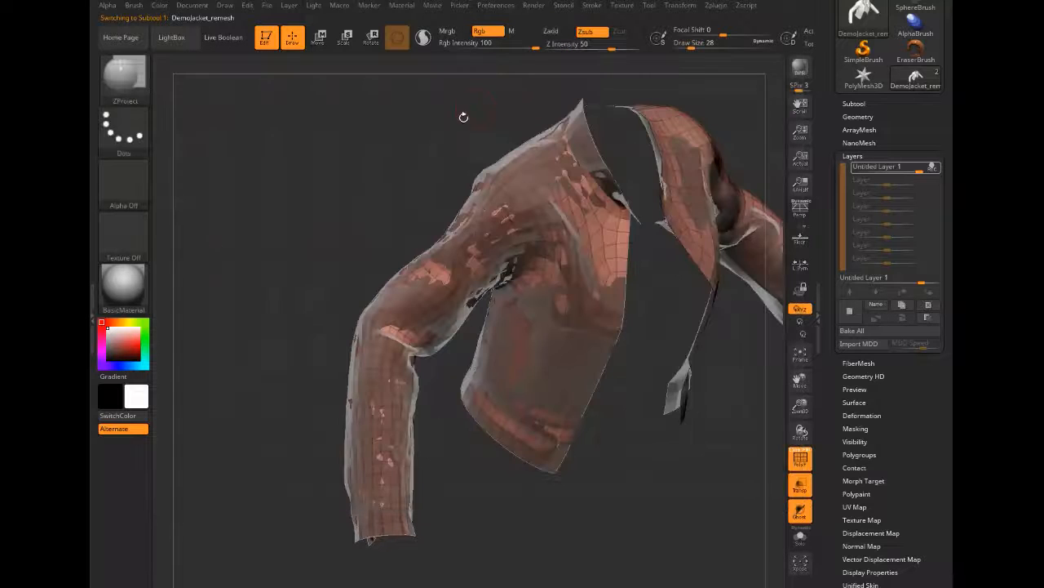
mouse_move(285, 331)
mouse_down()
mouse_move(249, 302)
mouse_move(286, 295)
mouse_up()
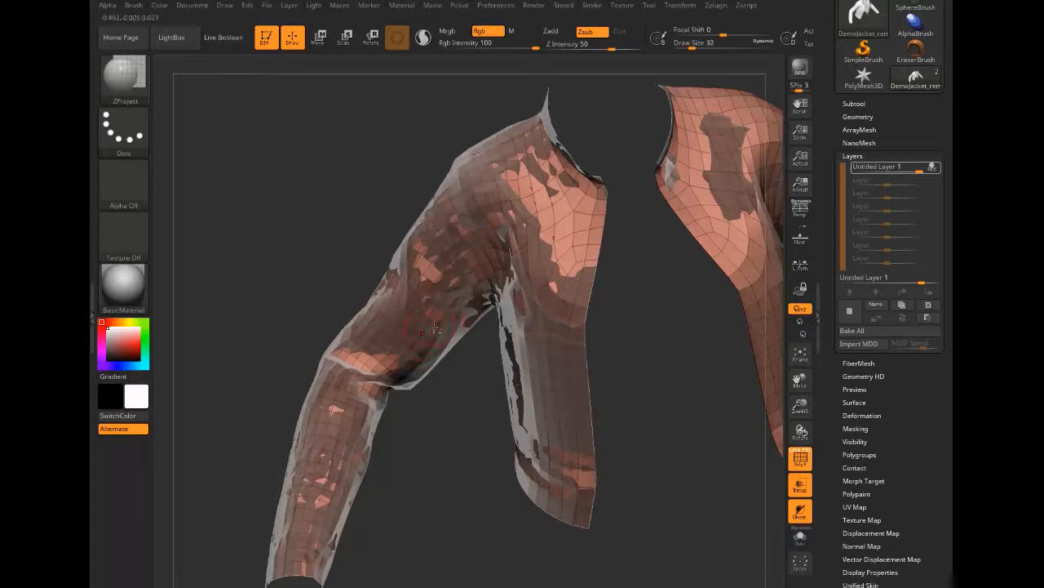
drag(437, 408, 450, 359)
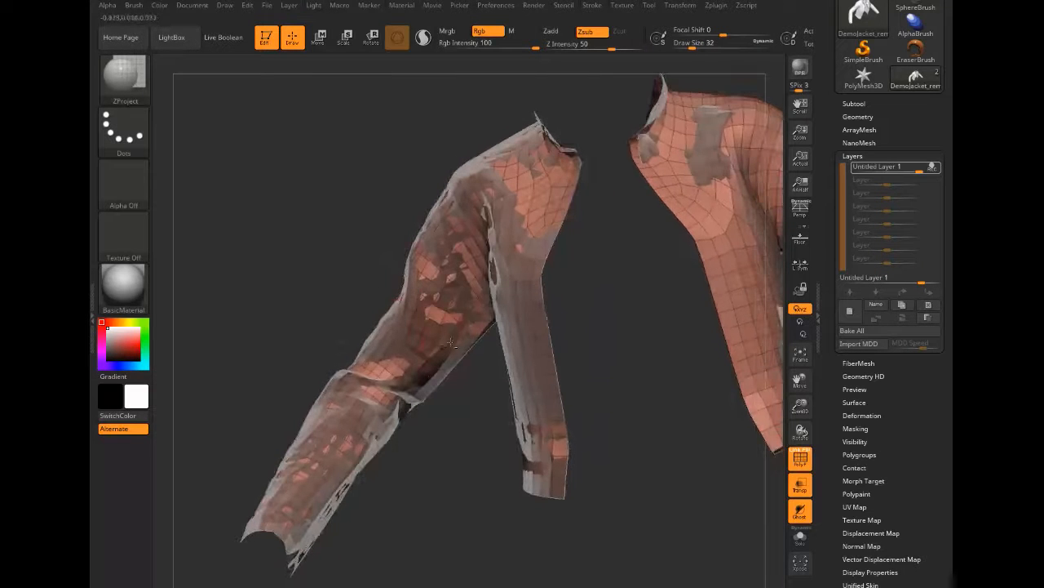
drag(303, 277, 333, 257)
drag(440, 385, 418, 352)
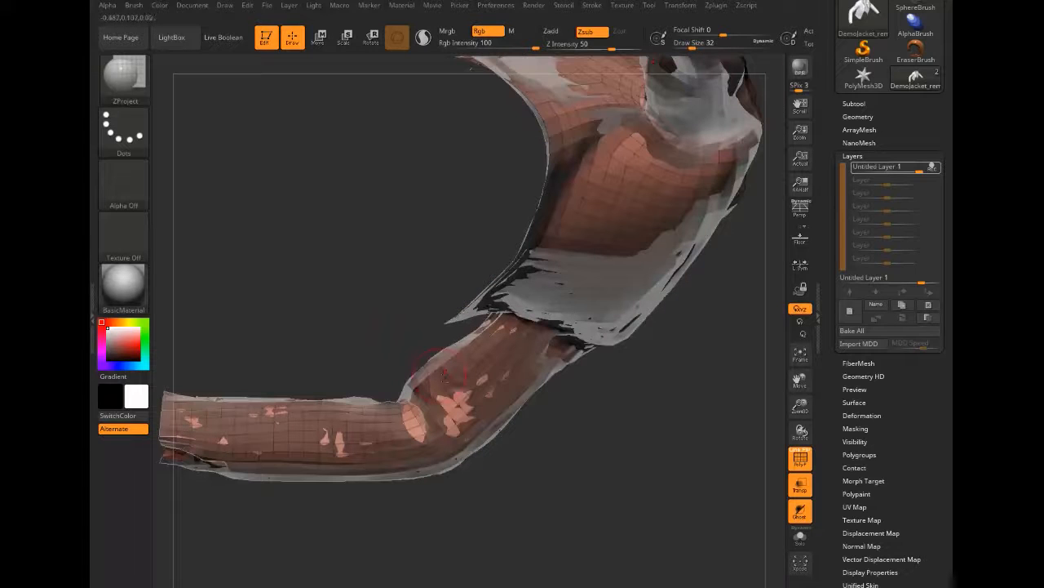
drag(355, 323, 425, 414)
drag(361, 348, 400, 406)
drag(360, 237, 398, 387)
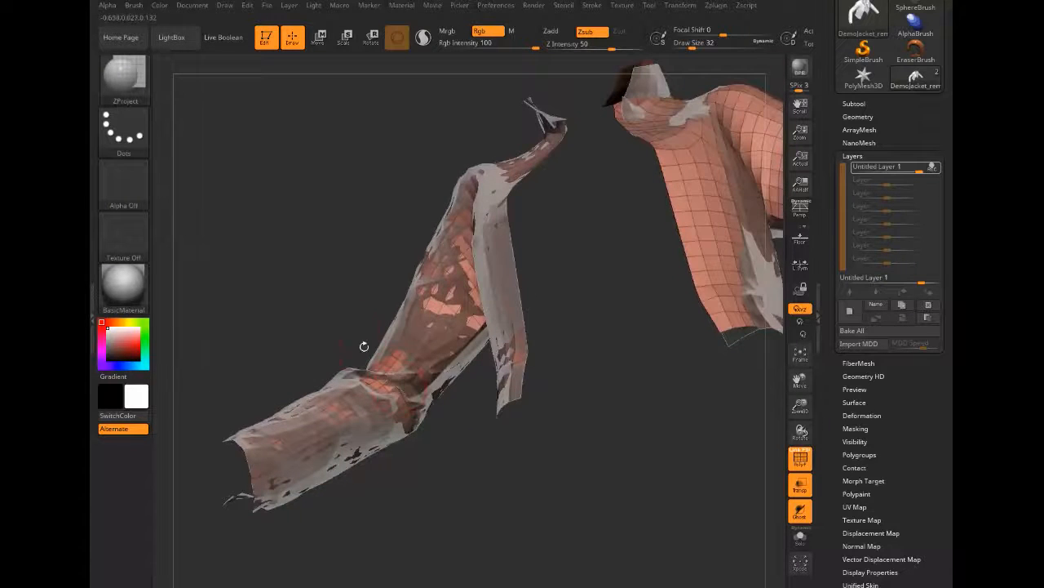
Project more of the source jacket's folds around the remeshed sleeve and elbow from several angles.
drag(349, 334, 318, 367)
drag(288, 328, 386, 351)
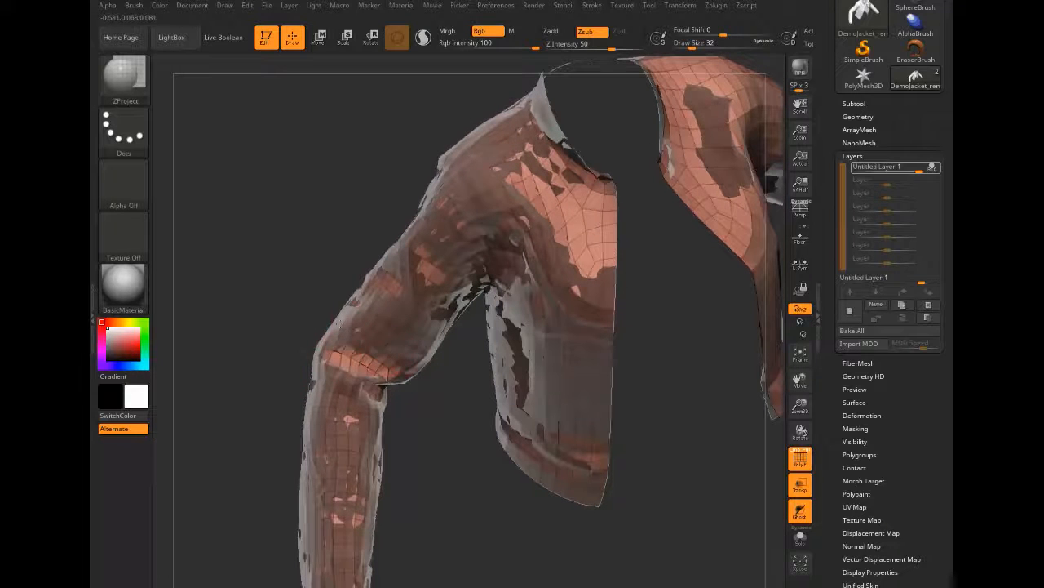
drag(447, 370, 403, 322)
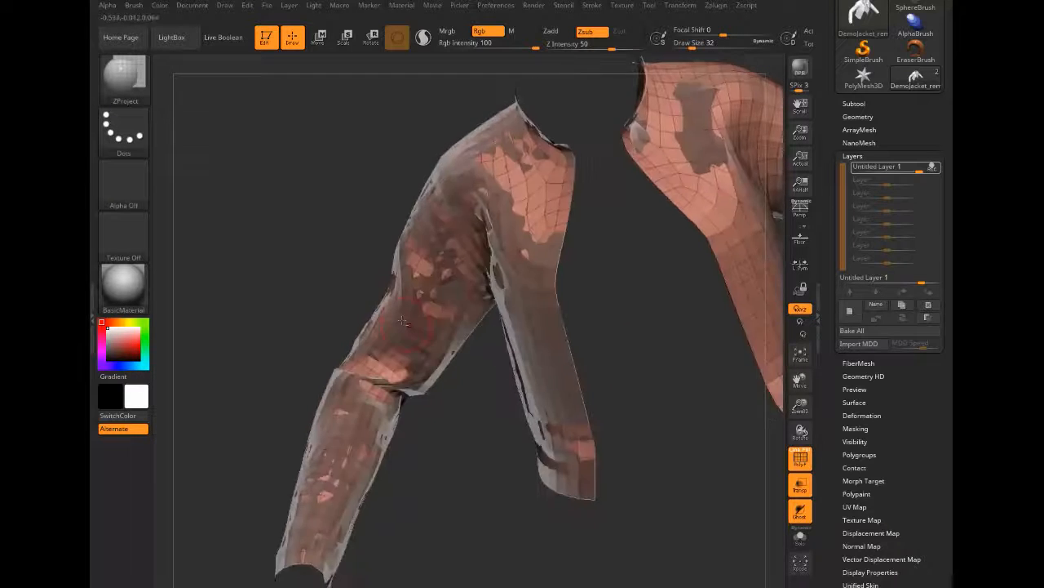
drag(455, 431, 279, 226)
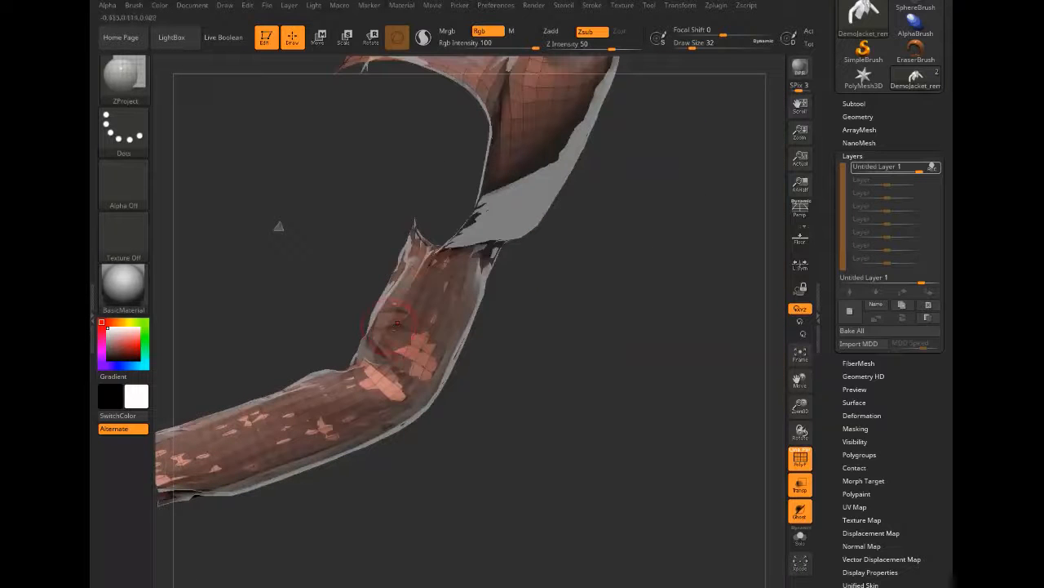
drag(480, 349, 378, 386)
drag(281, 335, 469, 415)
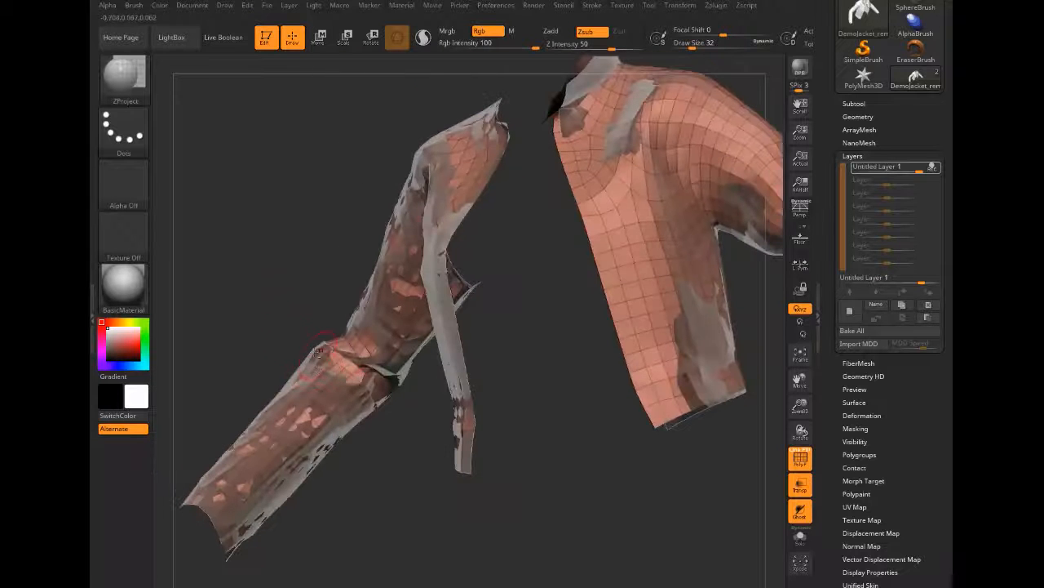
drag(318, 352, 331, 370)
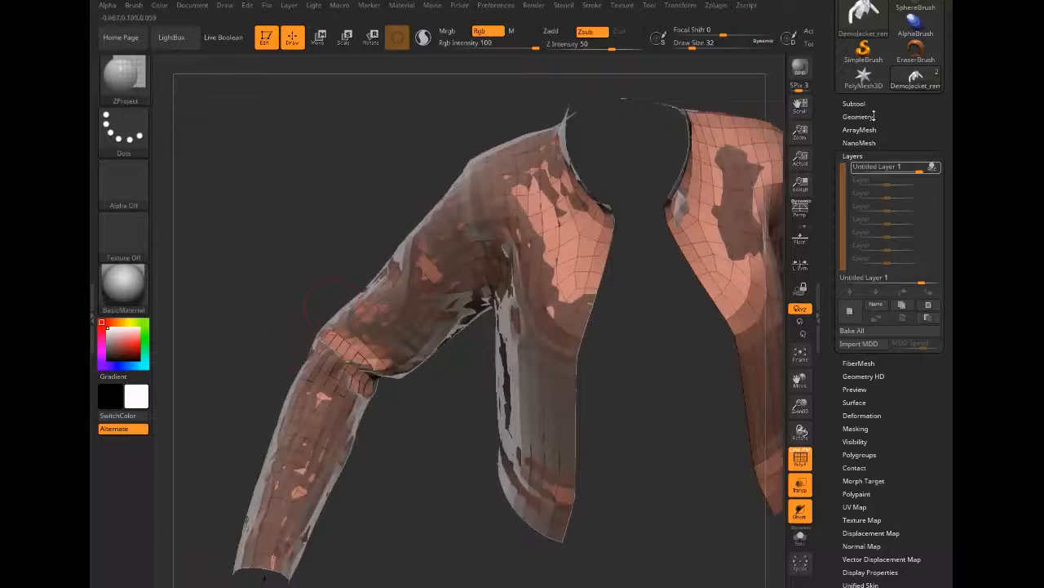
Hide the DemoJacket_lowSource subtool and smooth the projected mesh just above the elbow crease.
click(854, 104)
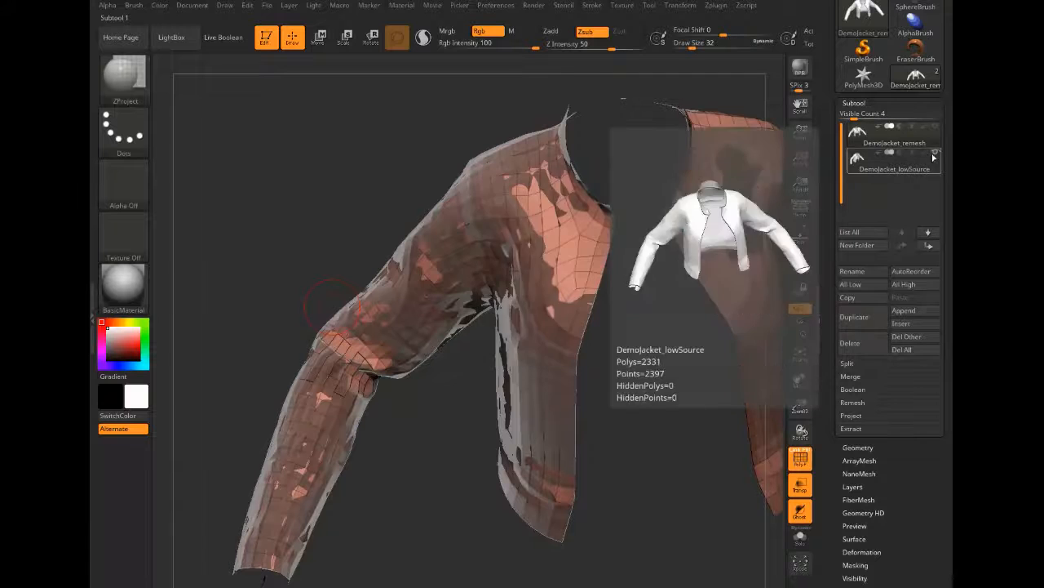
click(935, 153)
drag(263, 281, 258, 259)
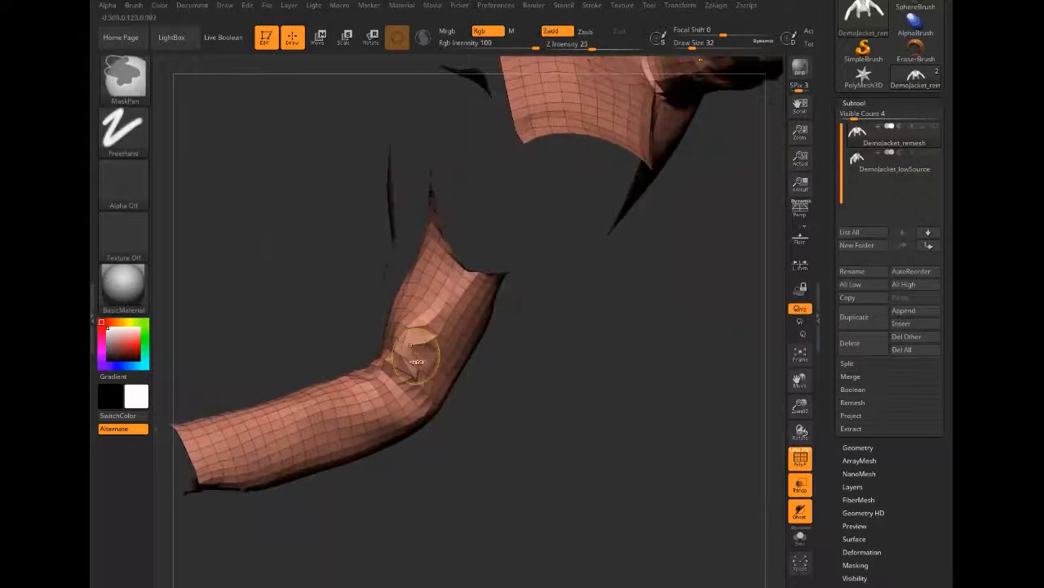
shift+drag(406, 333, 418, 361)
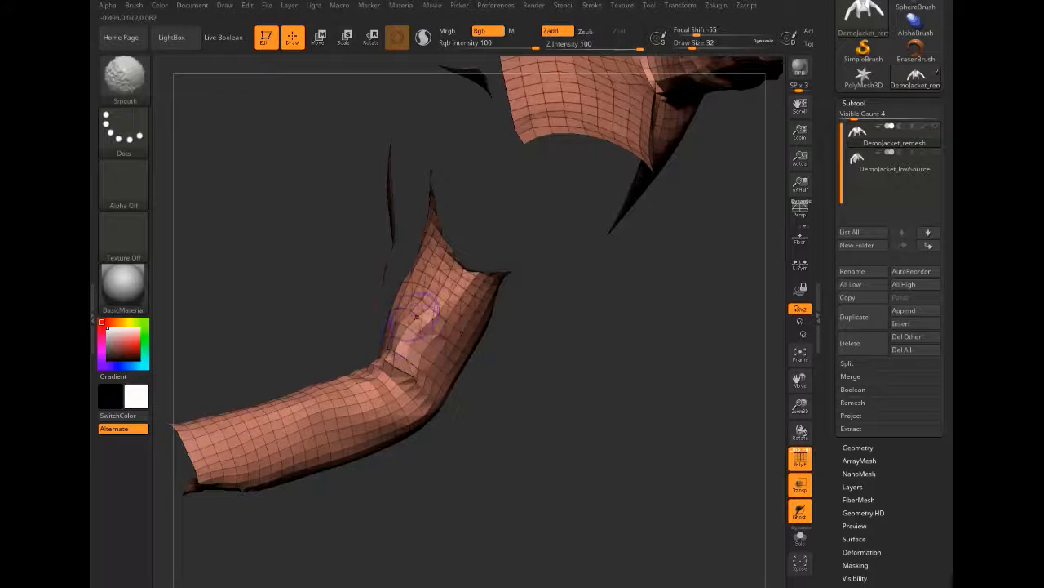
mouse_move(263, 282)
mouse_down()
mouse_move(288, 285)
mouse_move(254, 269)
mouse_move(290, 292)
mouse_move(264, 376)
mouse_move(247, 372)
mouse_move(247, 423)
mouse_move(224, 368)
mouse_move(256, 387)
mouse_move(267, 438)
mouse_move(291, 368)
mouse_up()
Compare the source jacket with the projected remesh by switching between the two subtools.
click(880, 159)
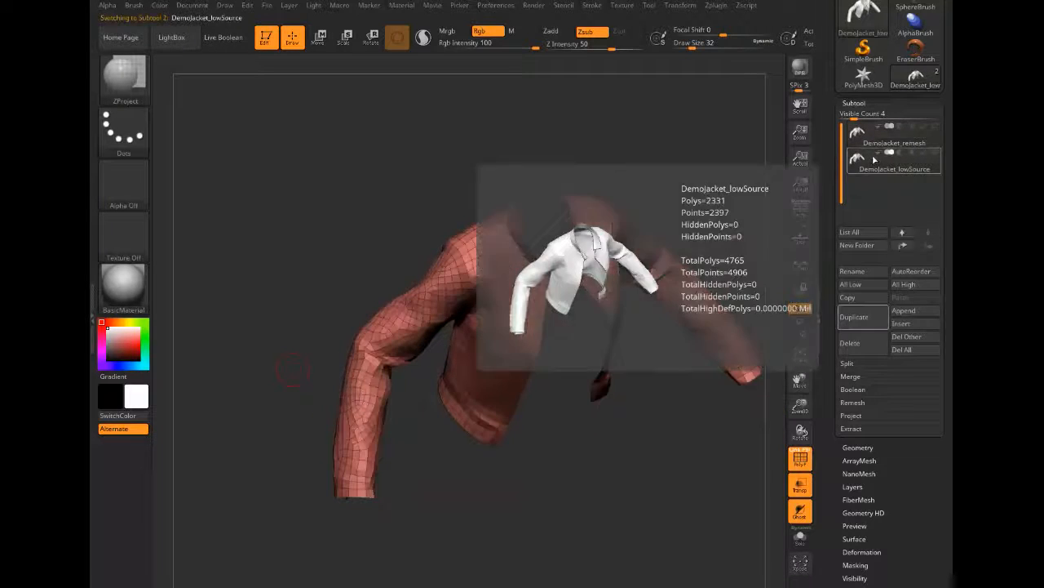
click(868, 142)
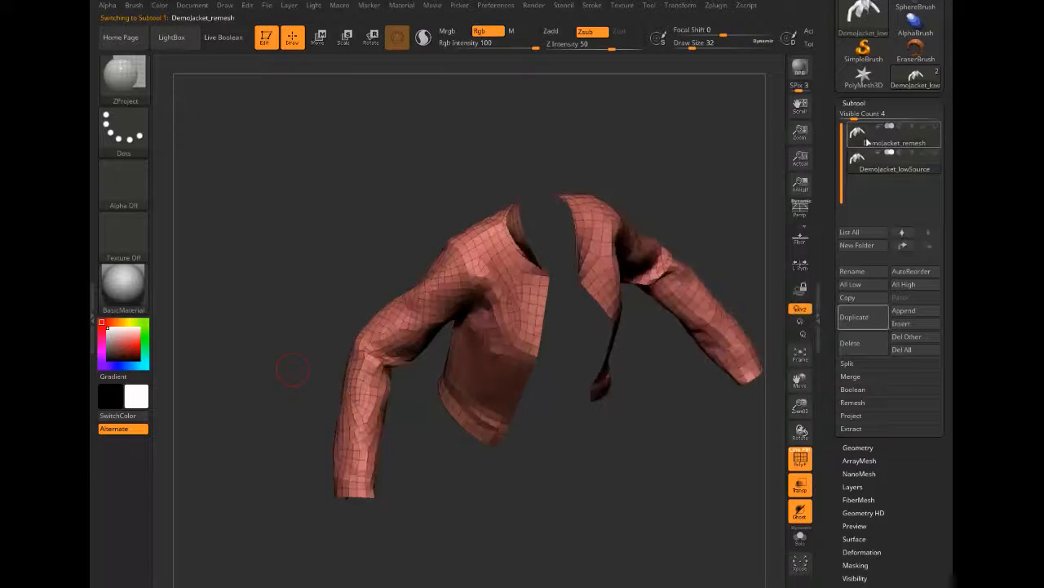
drag(286, 418, 288, 487)
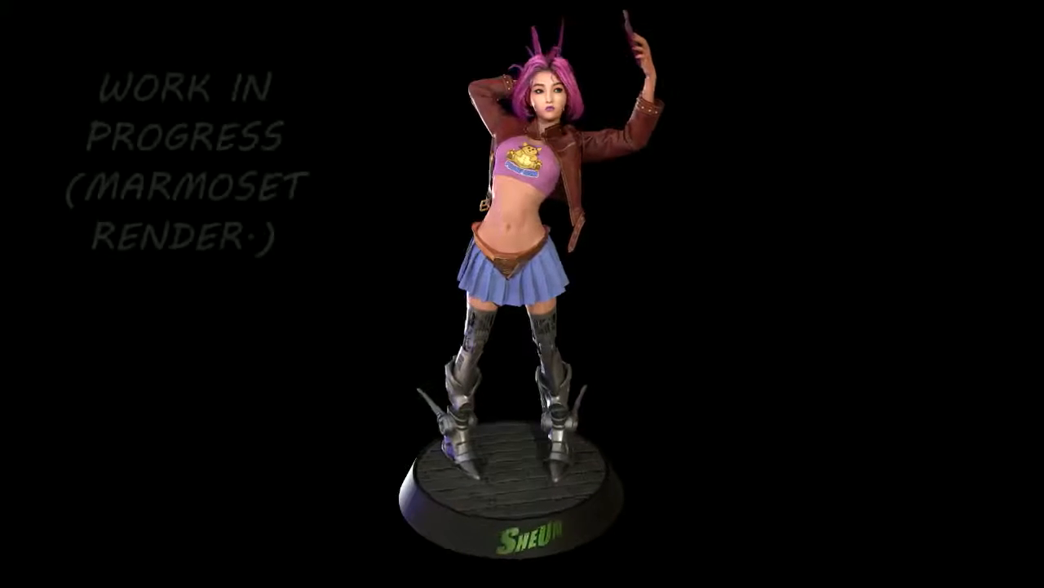